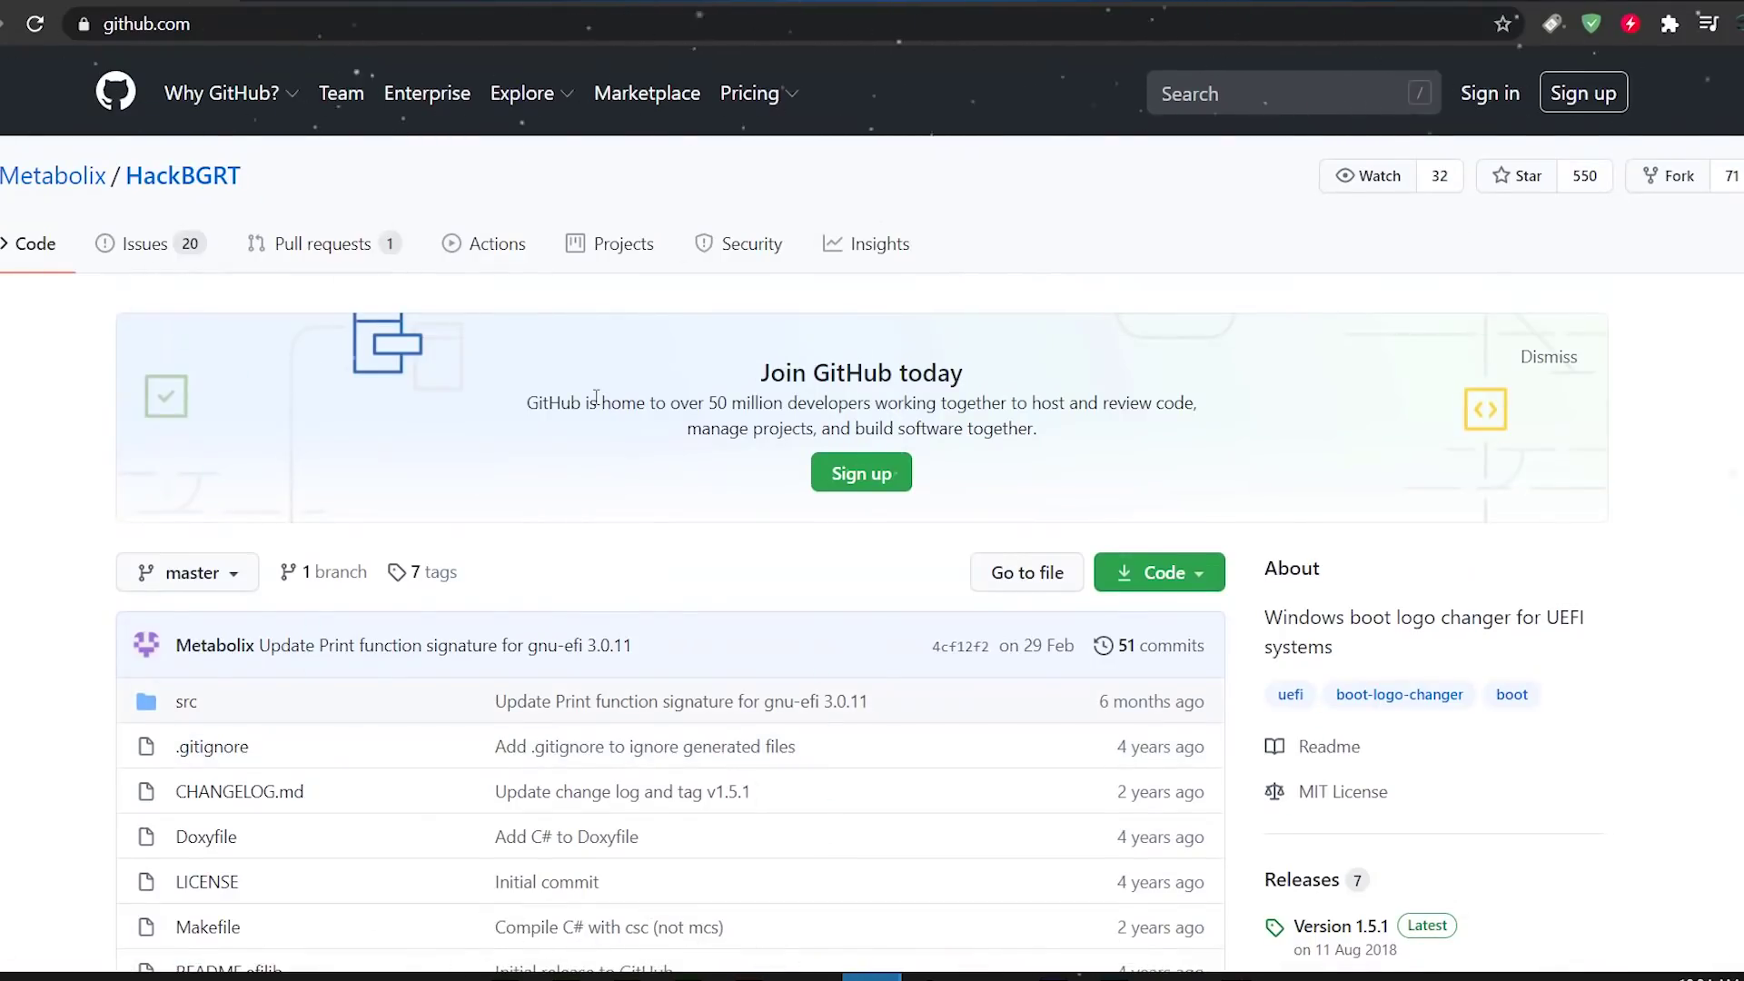
Read the HackBGRT repository's README, covering its usage, Windows installation, multi-boot configuration, image and recovery sections
scroll(596, 397, down, 5)
scroll(541, 635, down, 3)
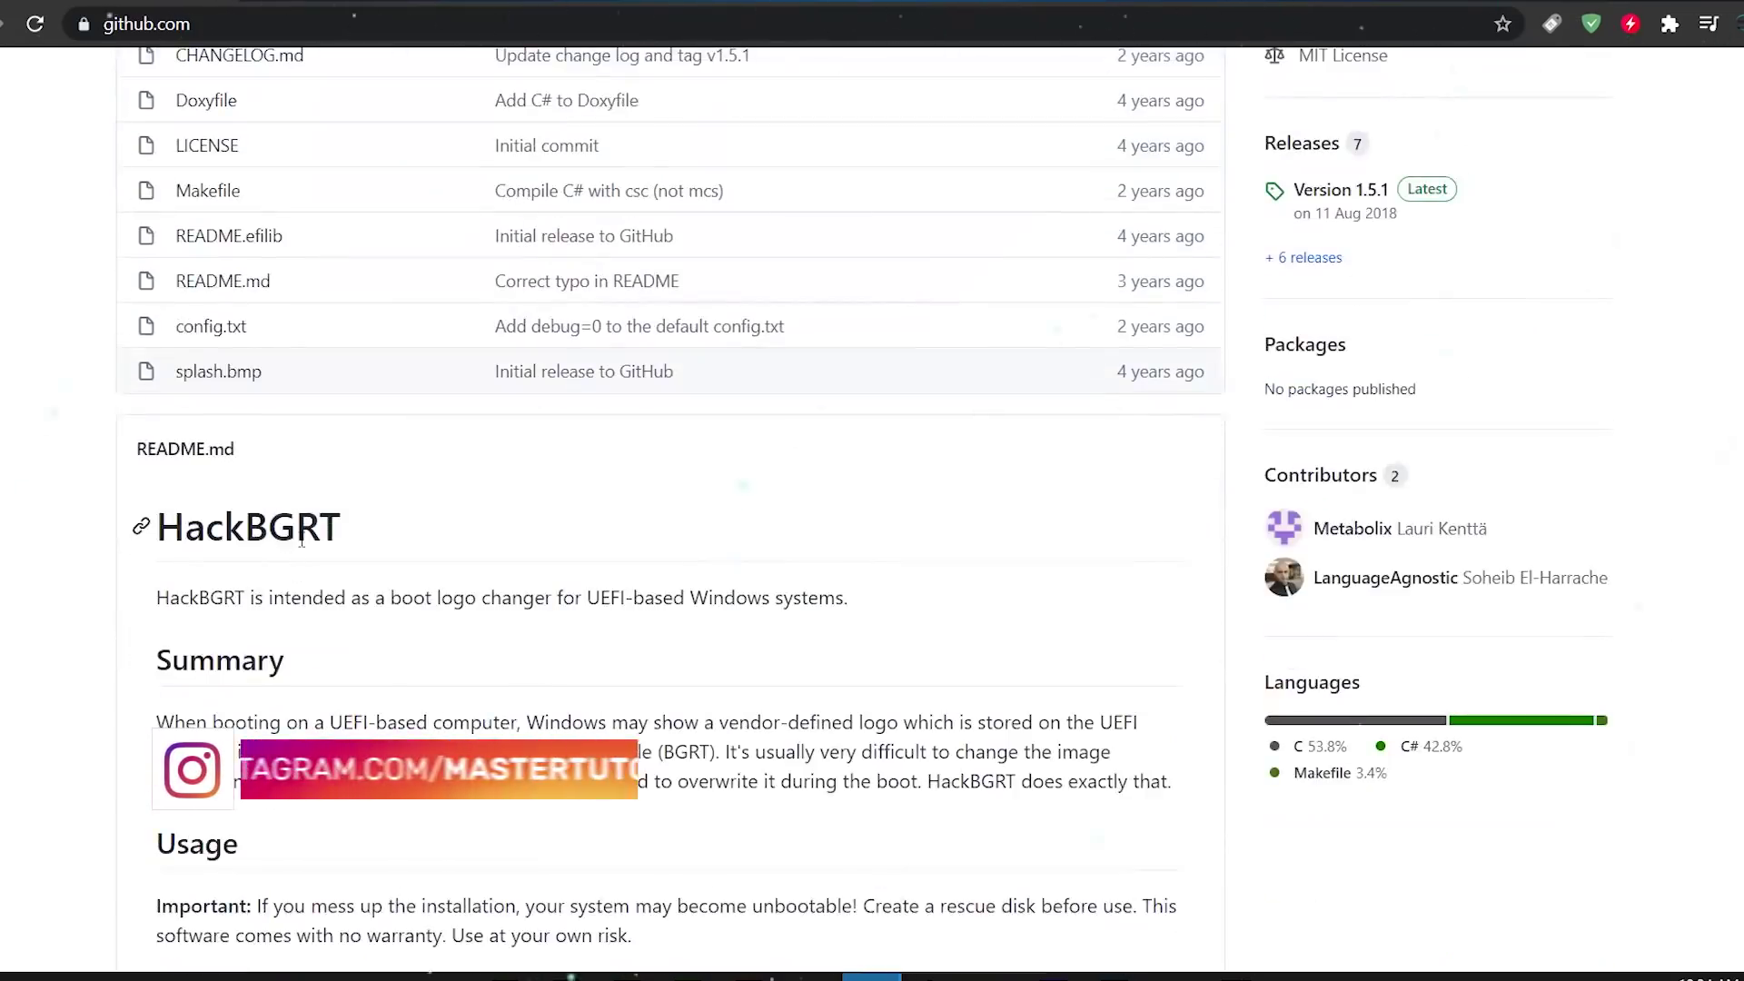
scroll(363, 518, down, 4)
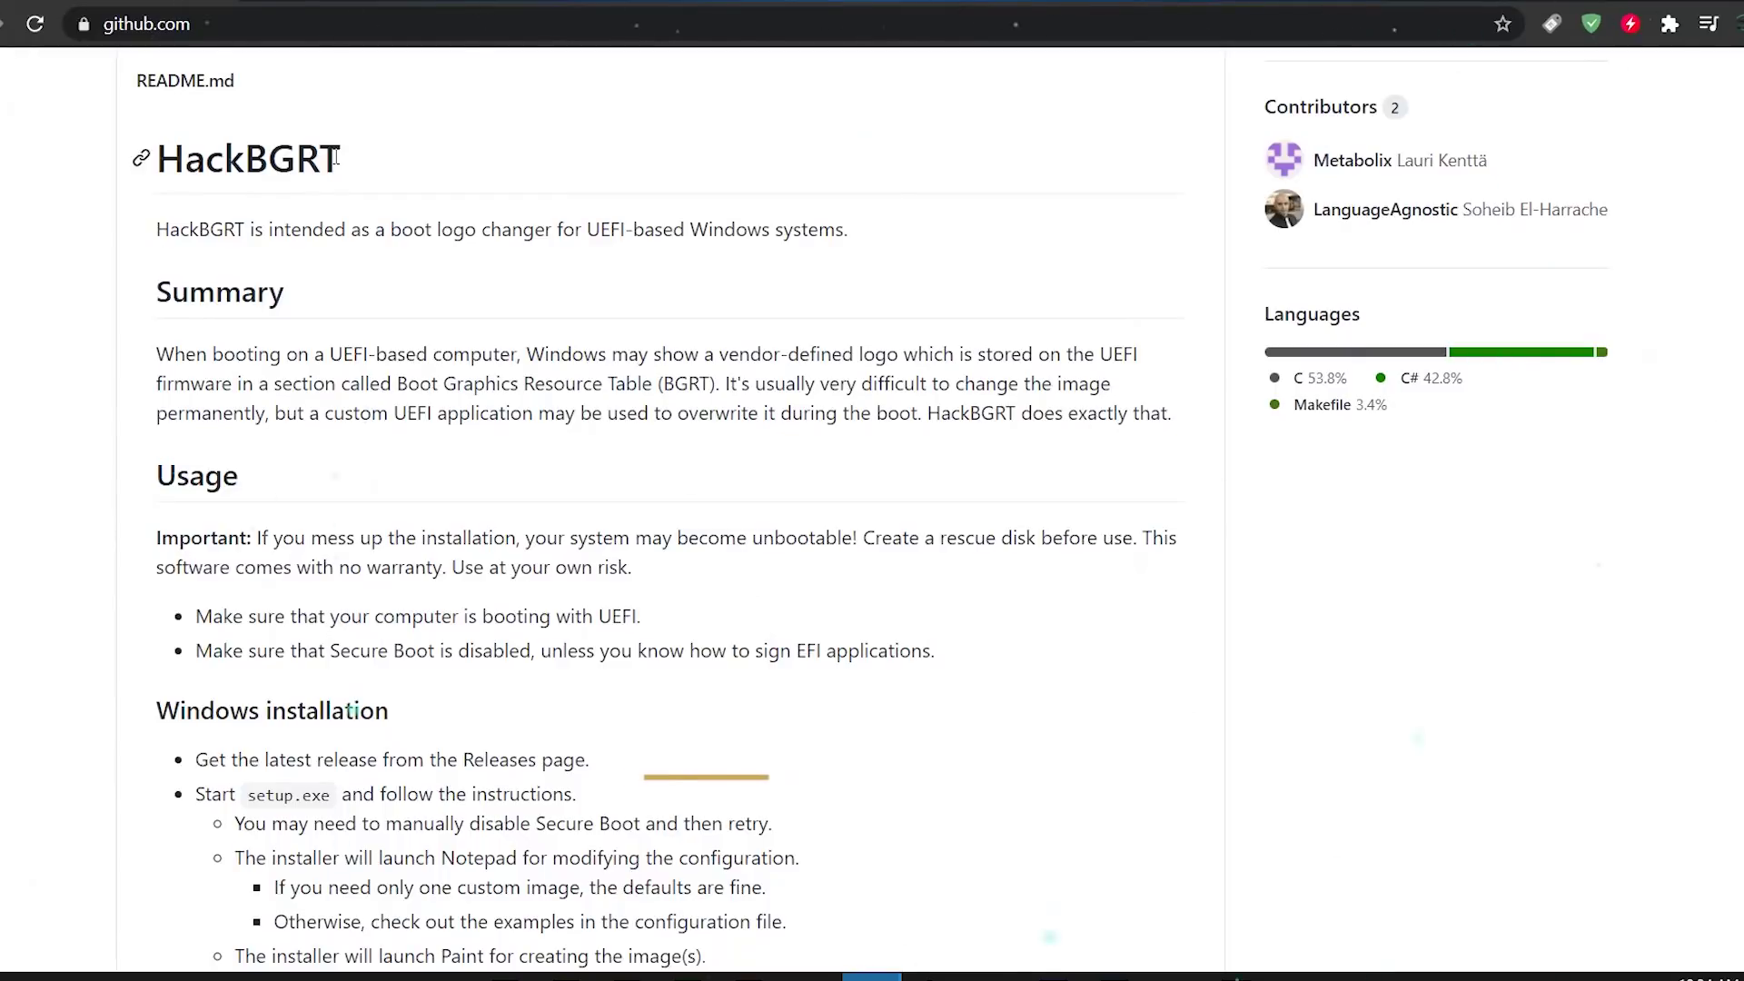
scroll(401, 413, down, 4)
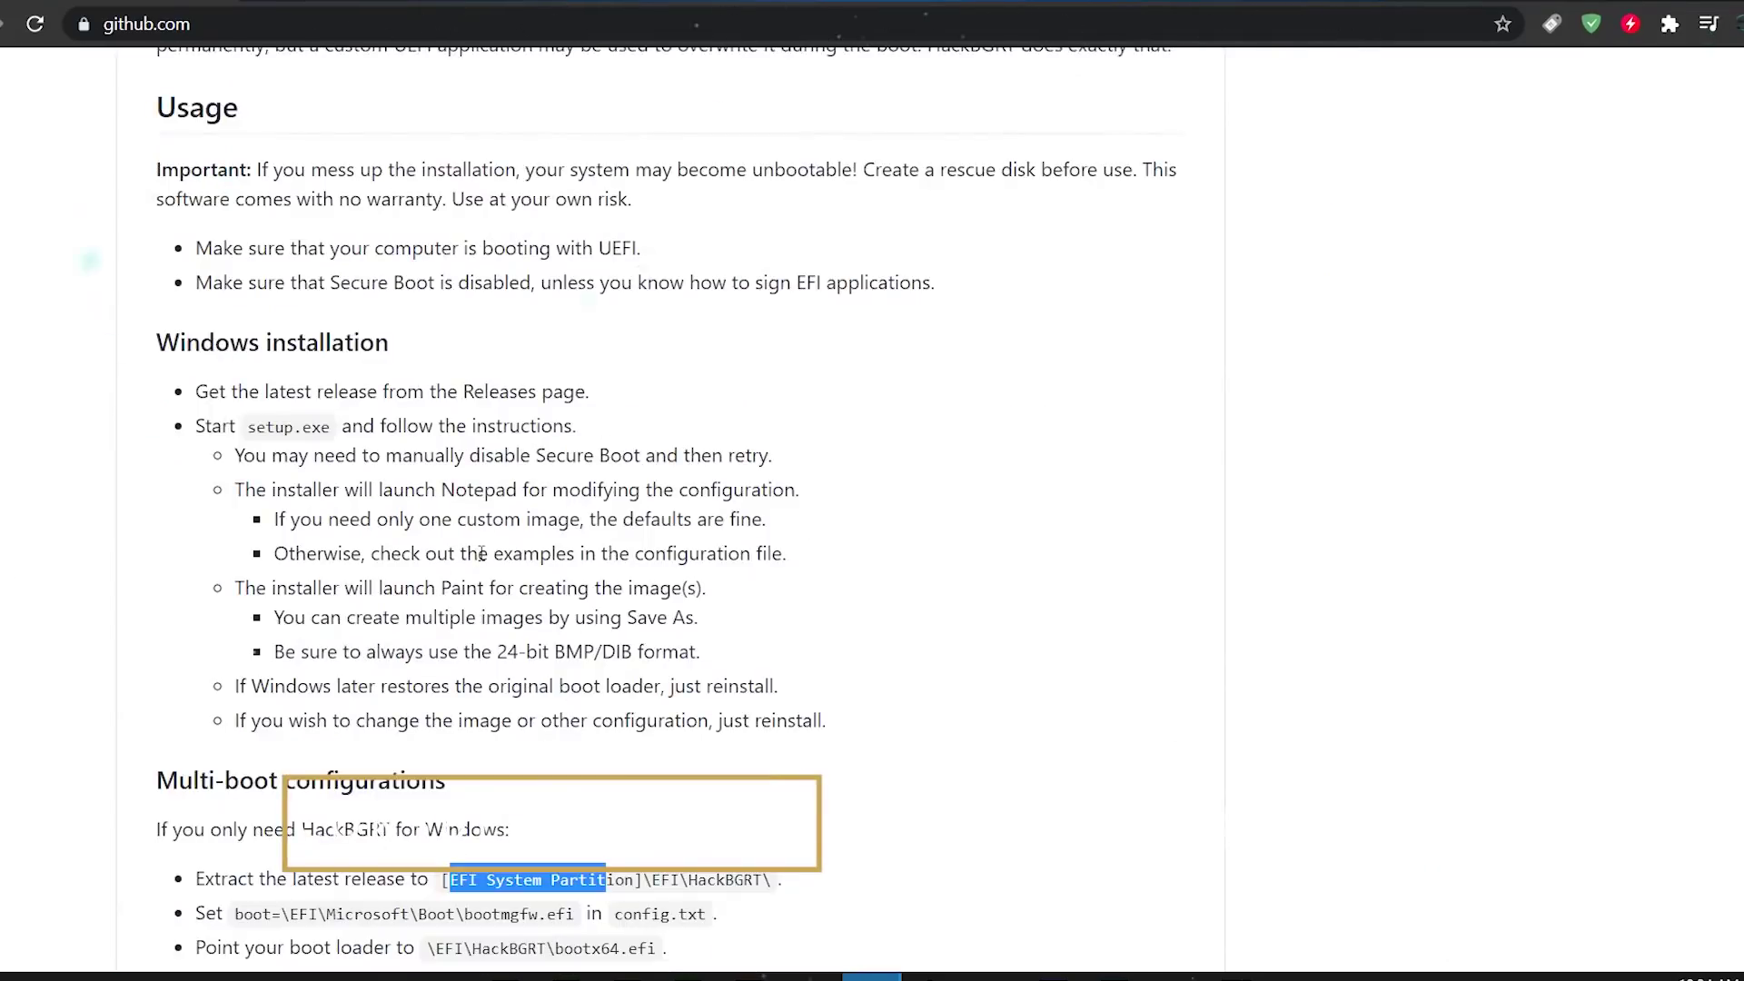
scroll(482, 553, down, 2)
scroll(454, 490, down, 3)
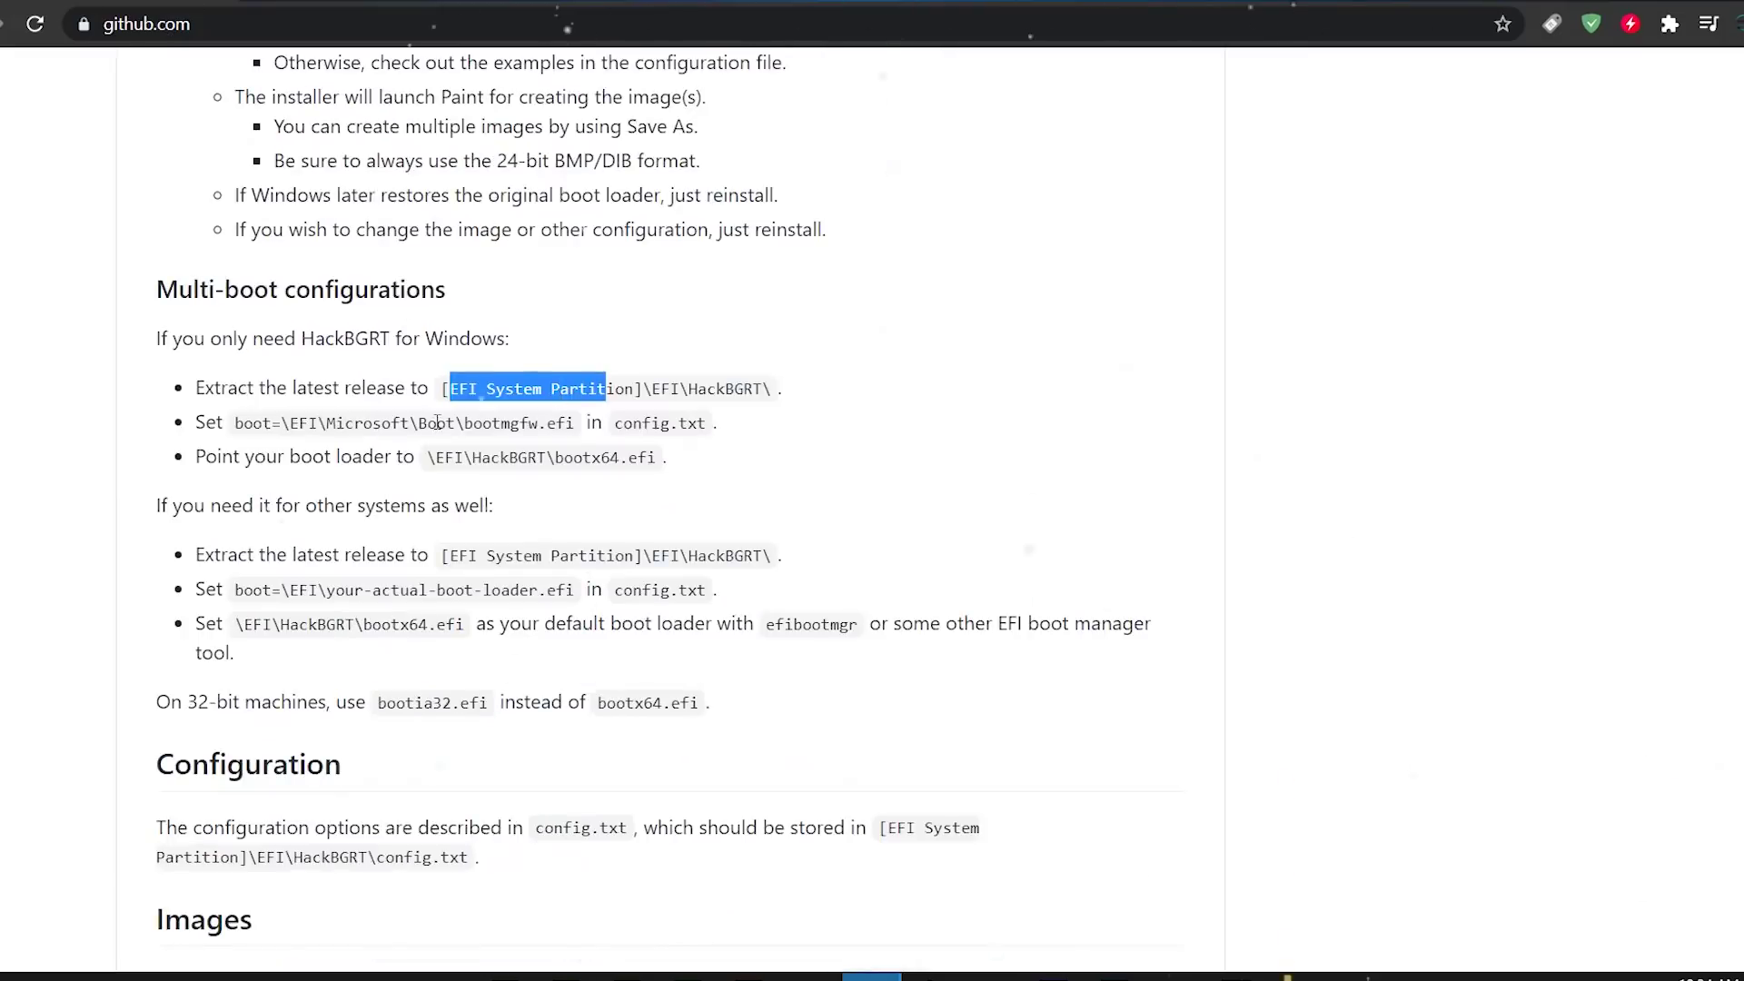
scroll(437, 422, down, 9)
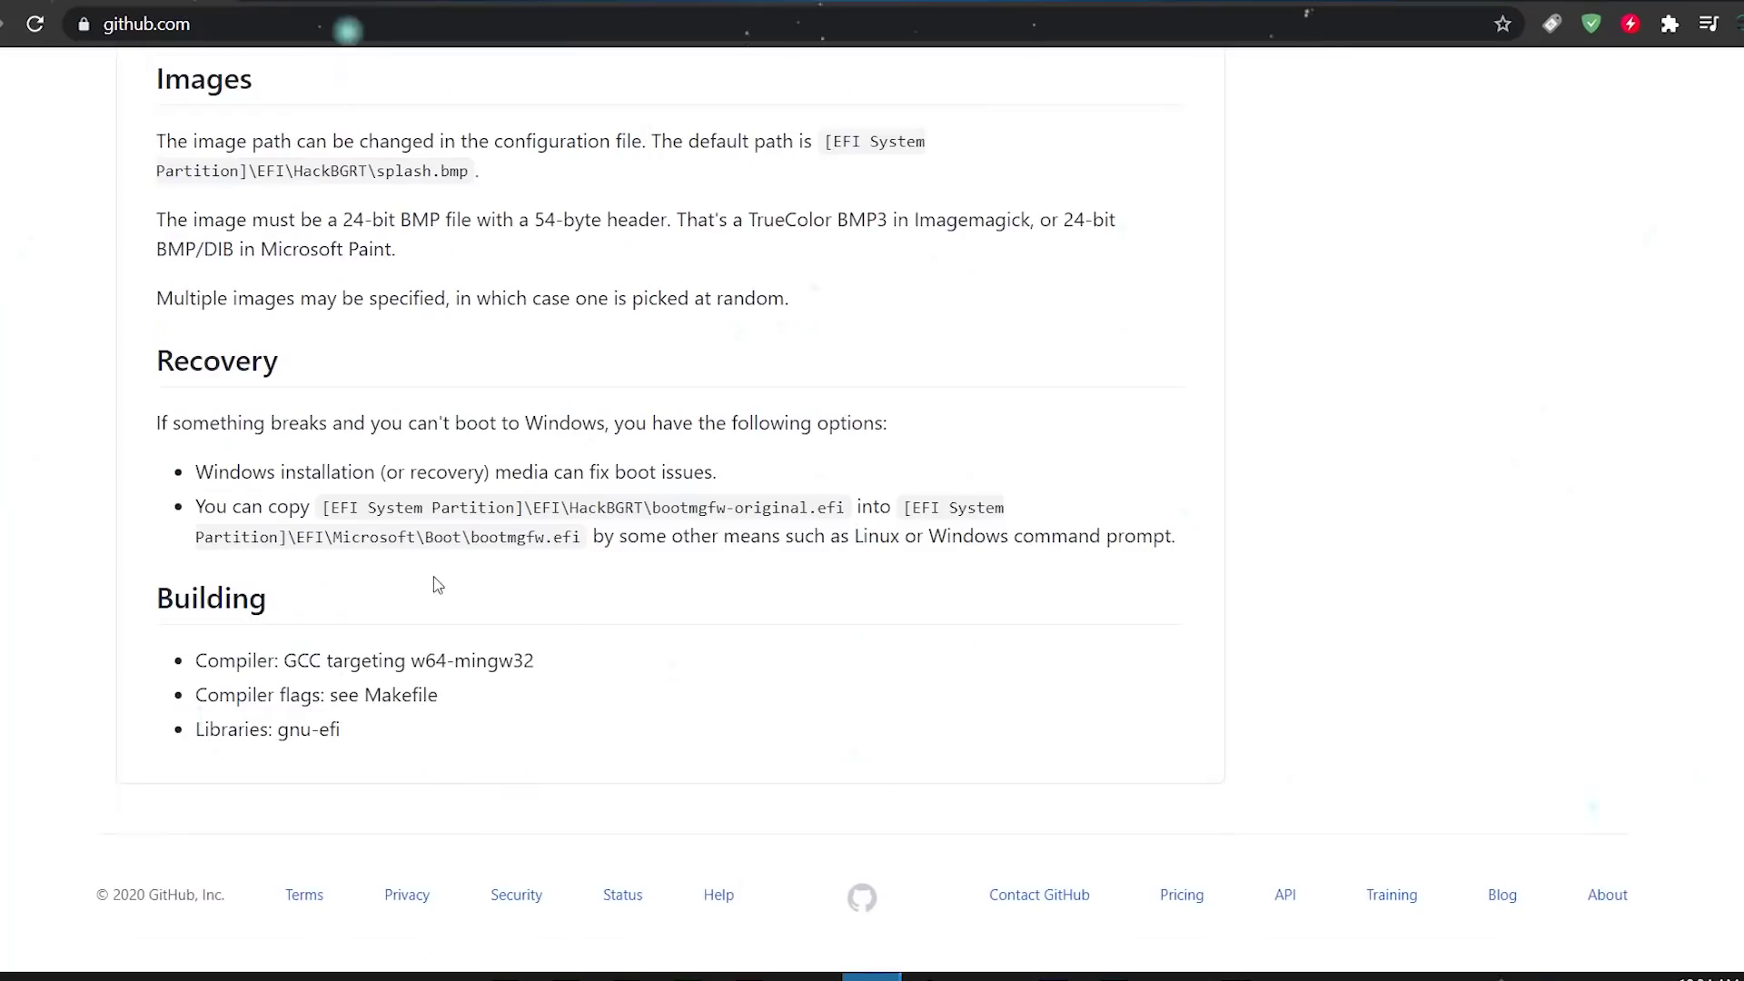
scroll(434, 584, up, 3)
scroll(125, 416, down, 3)
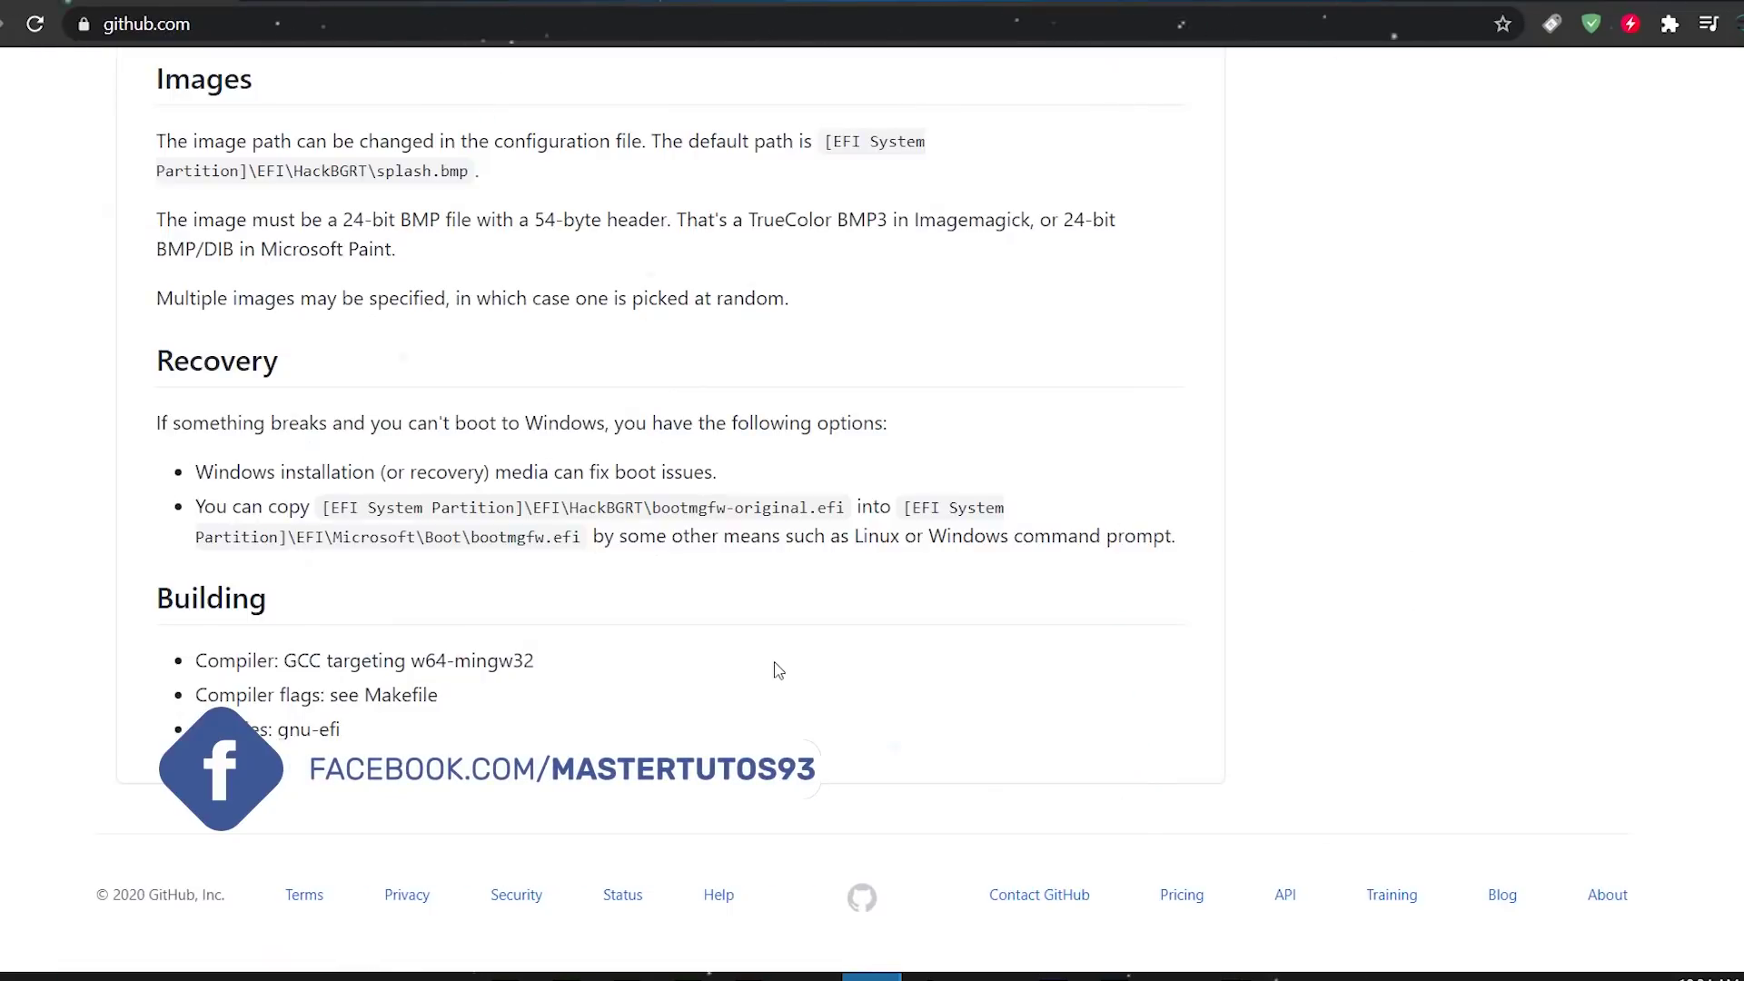
scroll(847, 568, up, 20)
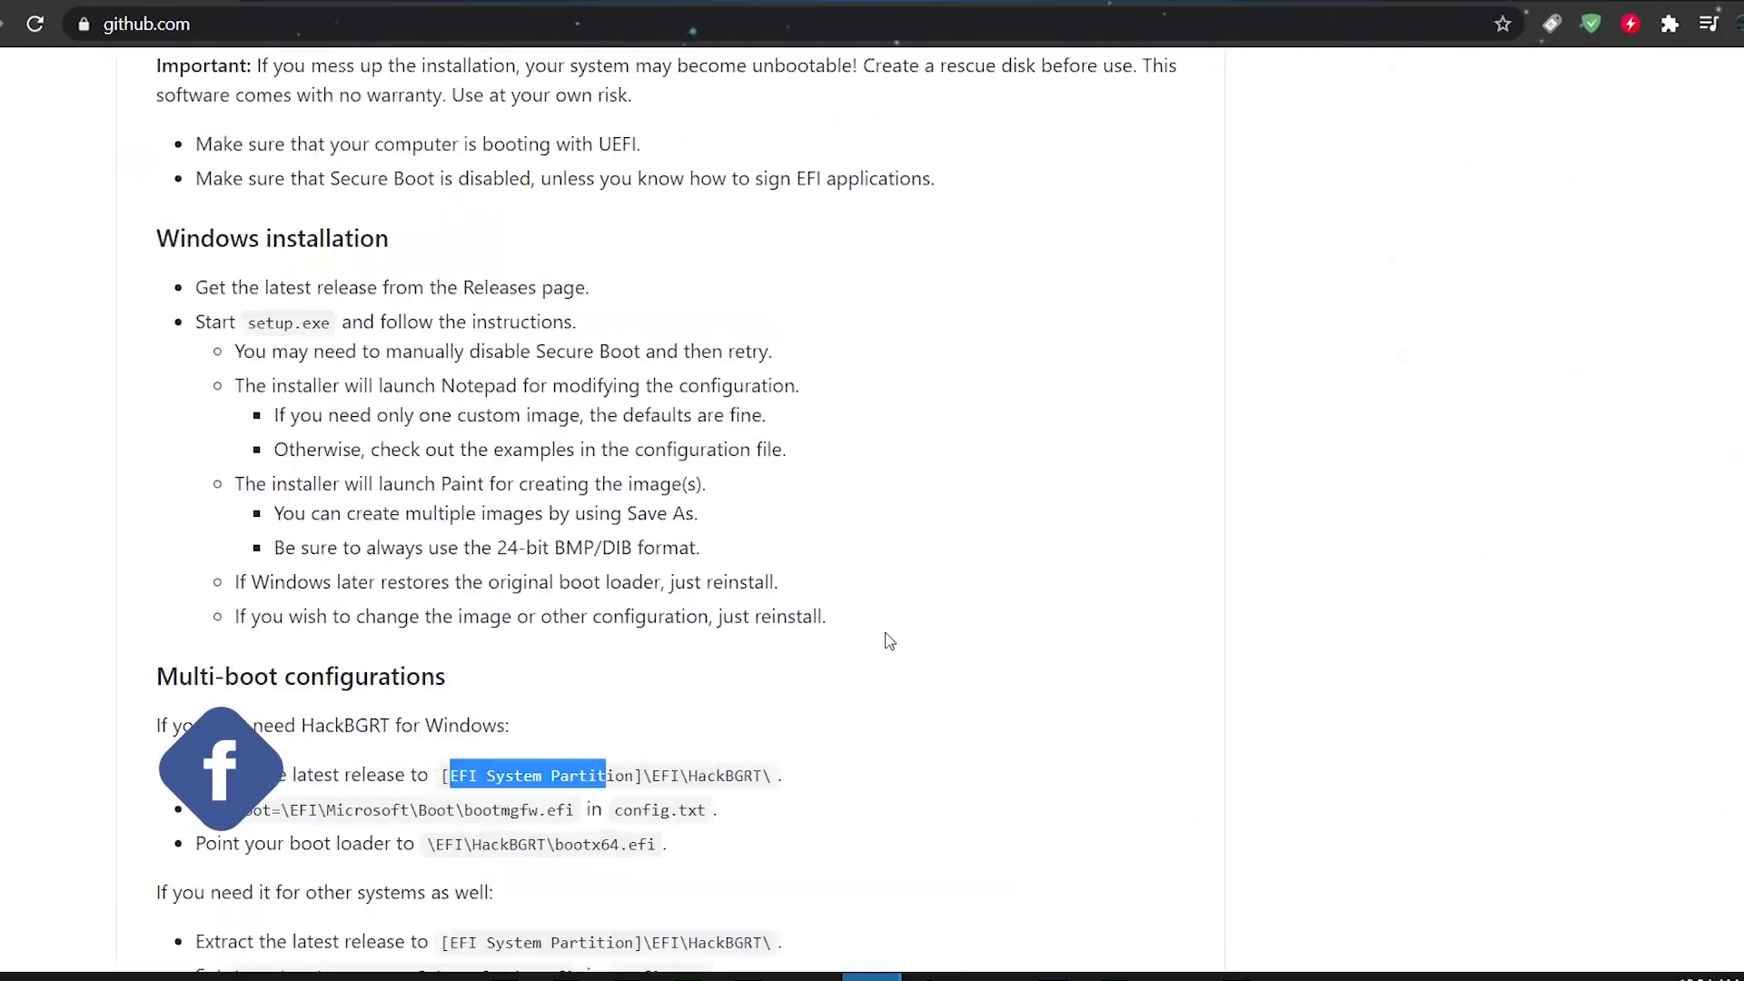
scroll(1099, 629, down, 3)
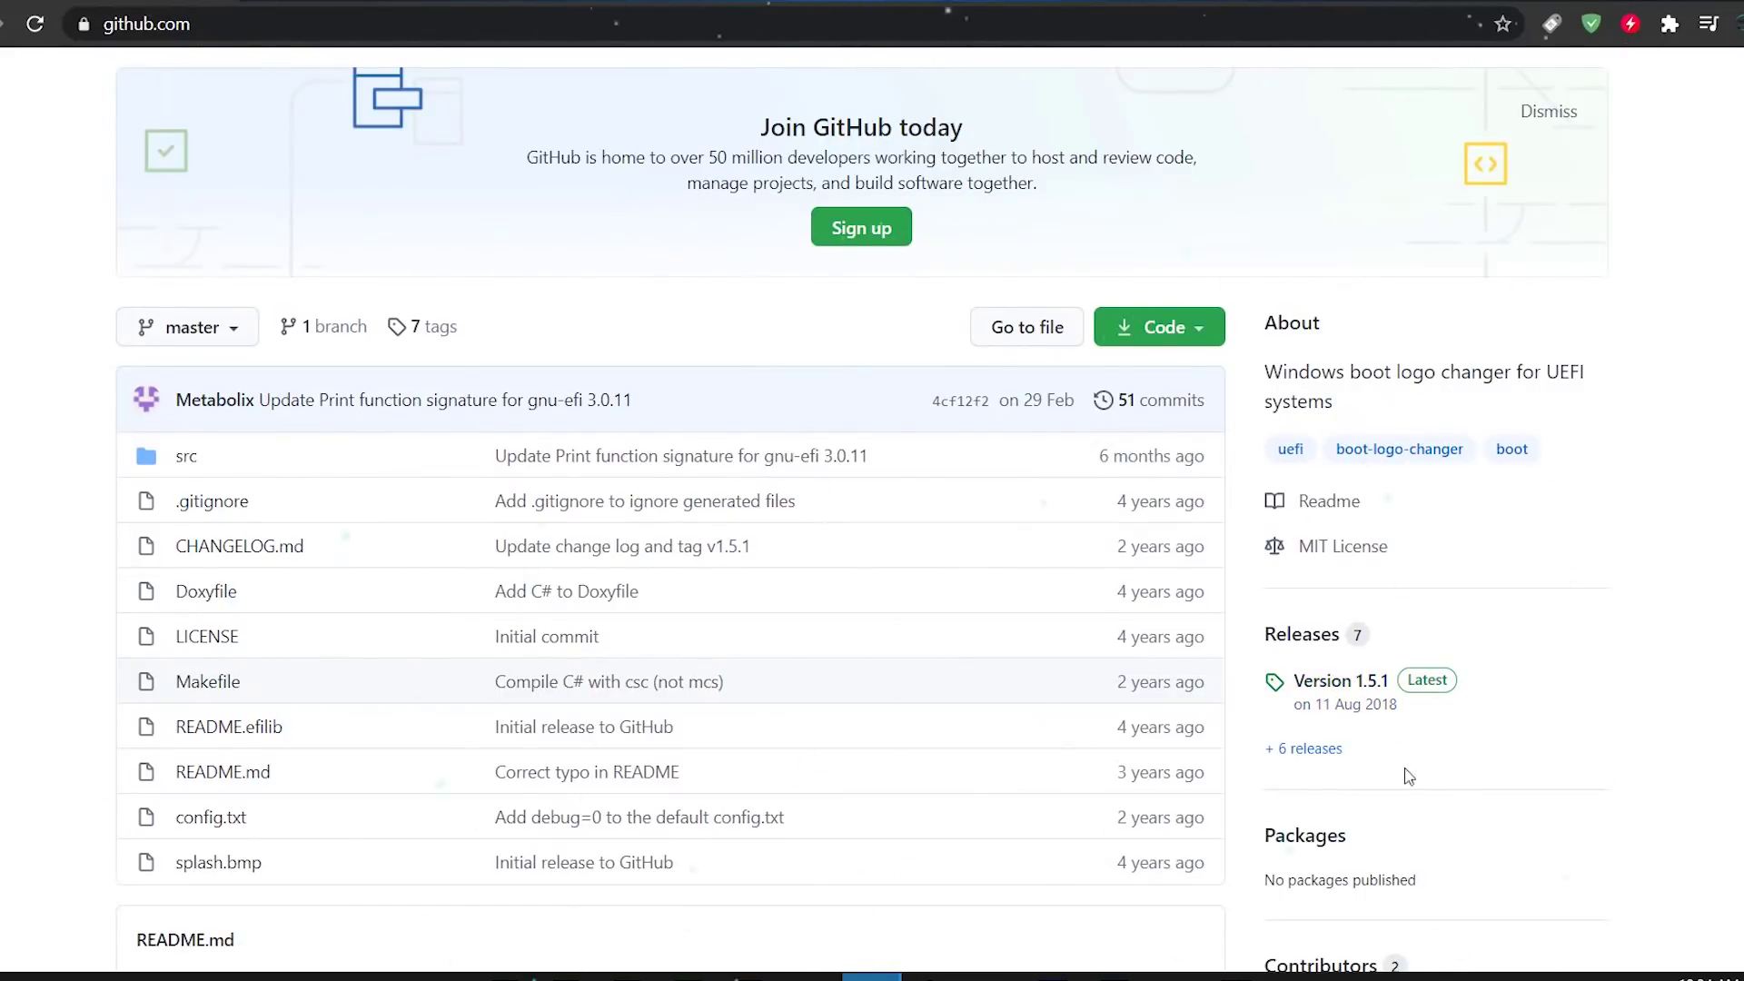
scroll(1408, 776, down, 7)
scroll(1432, 743, up, 8)
scroll(1423, 763, down, 5)
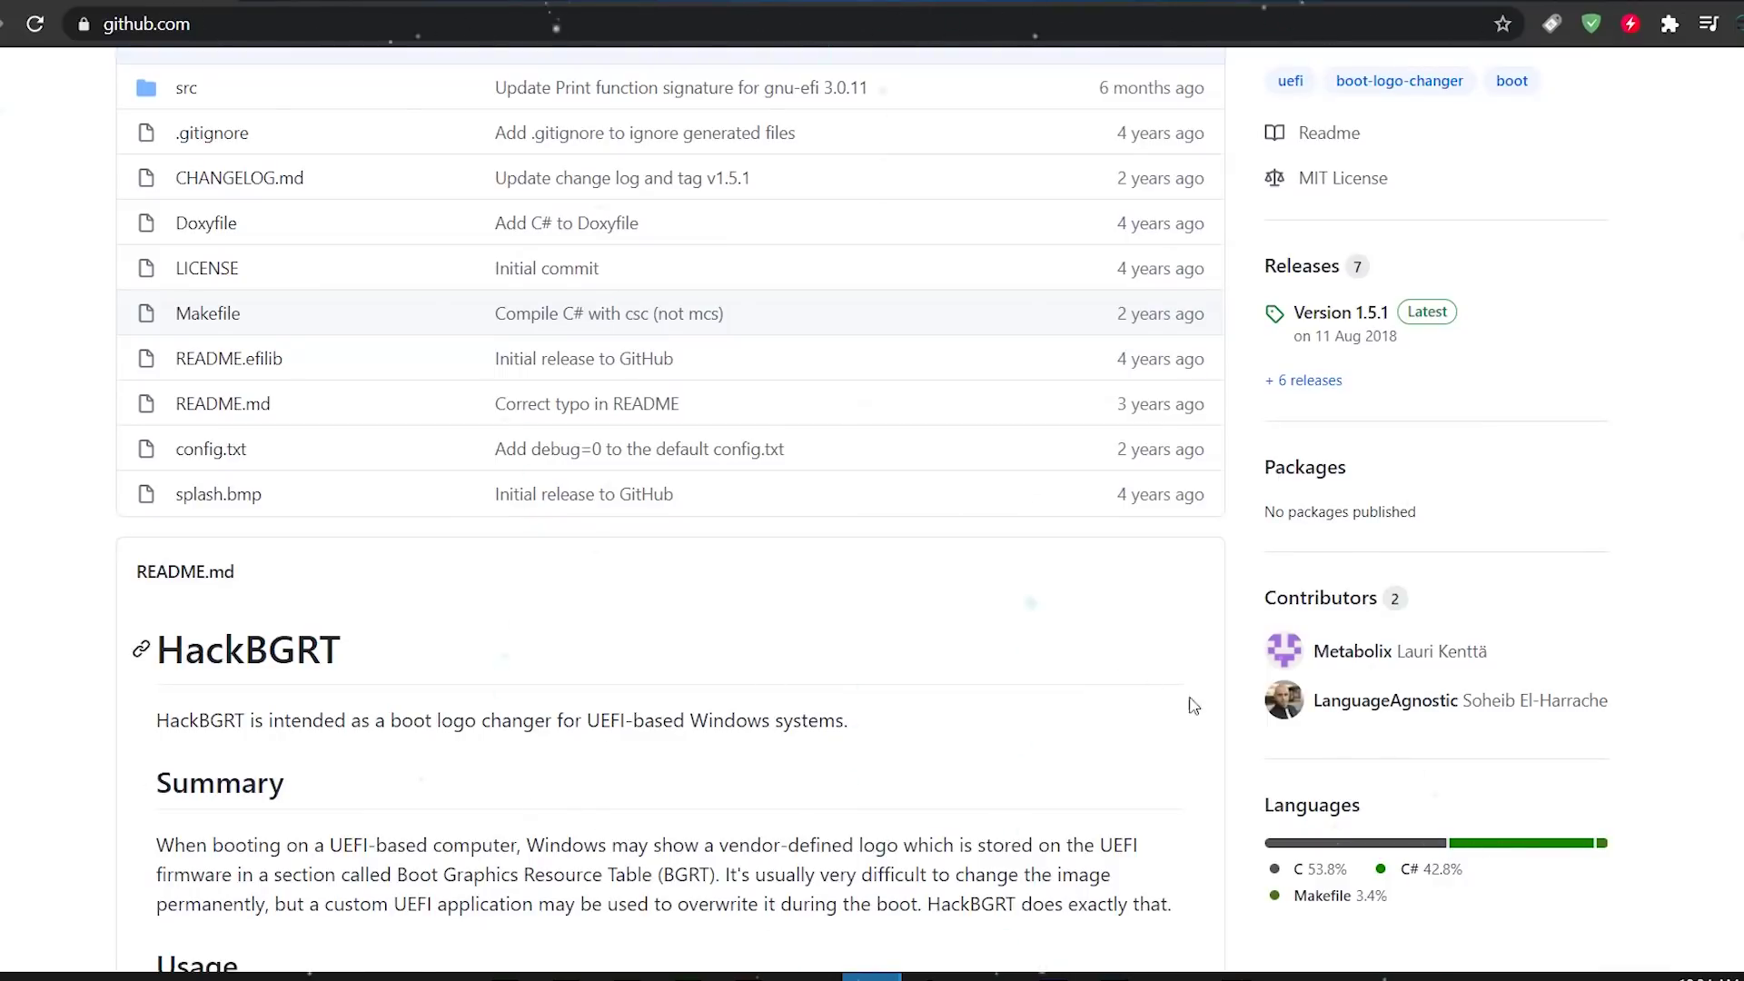
scroll(1245, 604, up, 6)
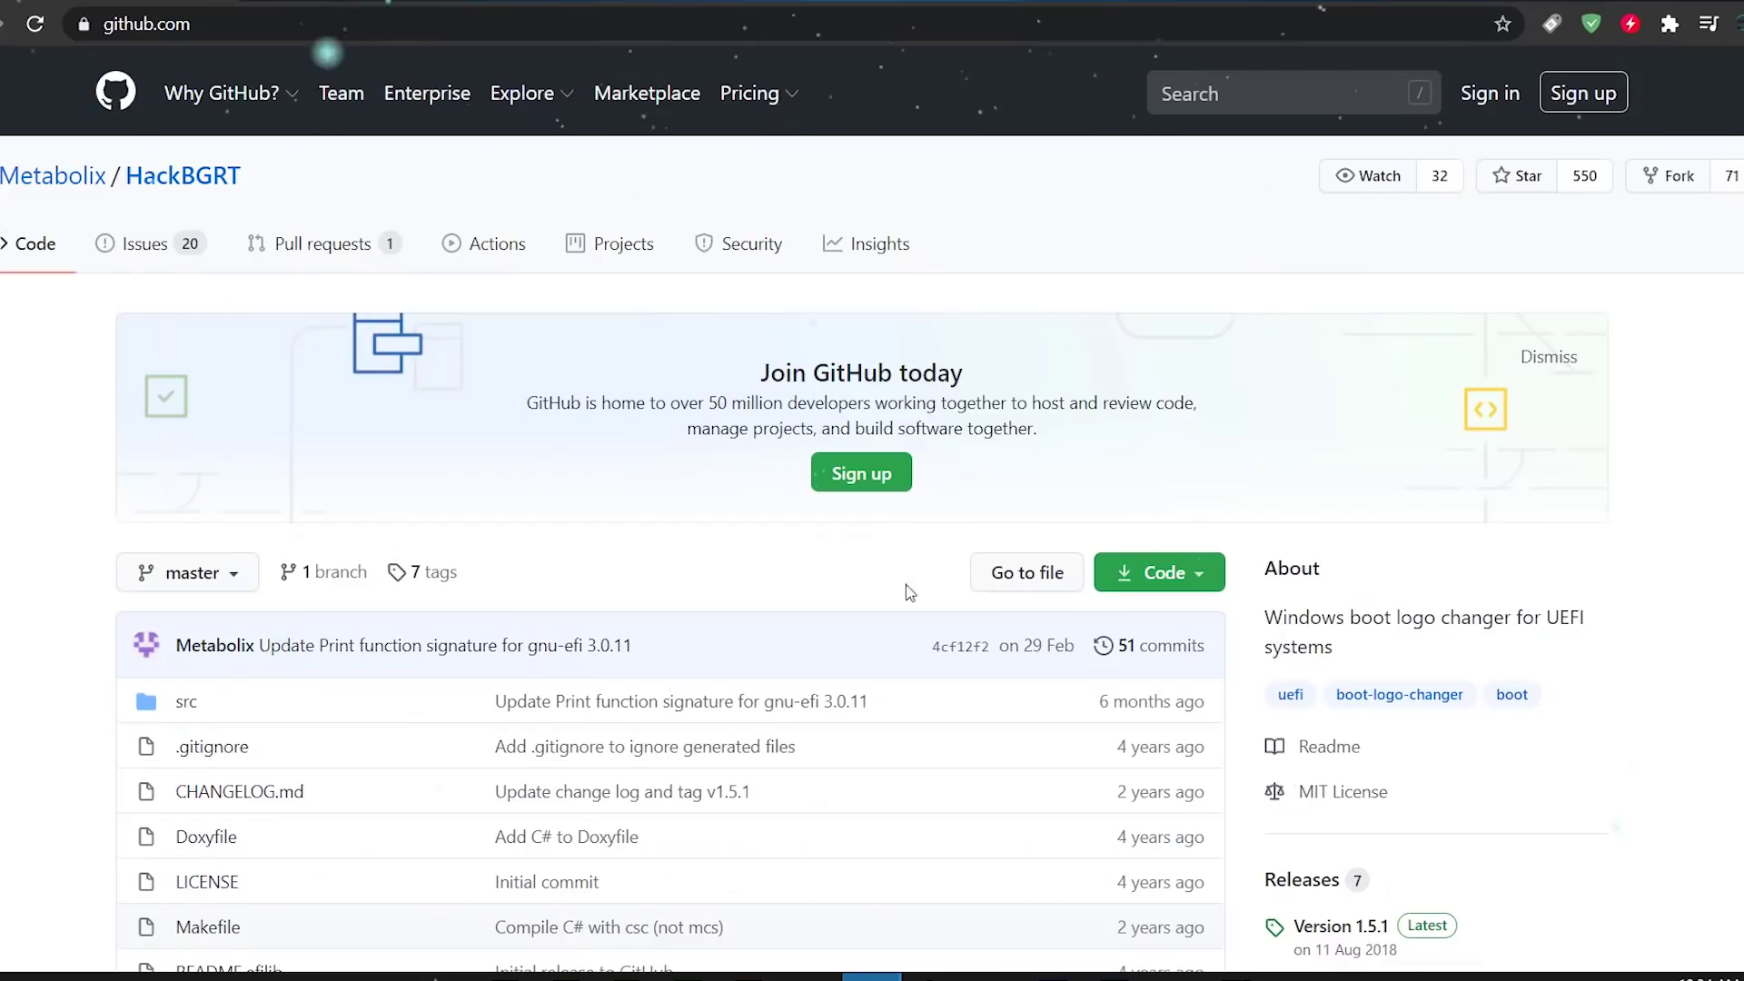
scroll(903, 611, down, 6)
scroll(586, 543, up, 3)
scroll(586, 542, up, 4)
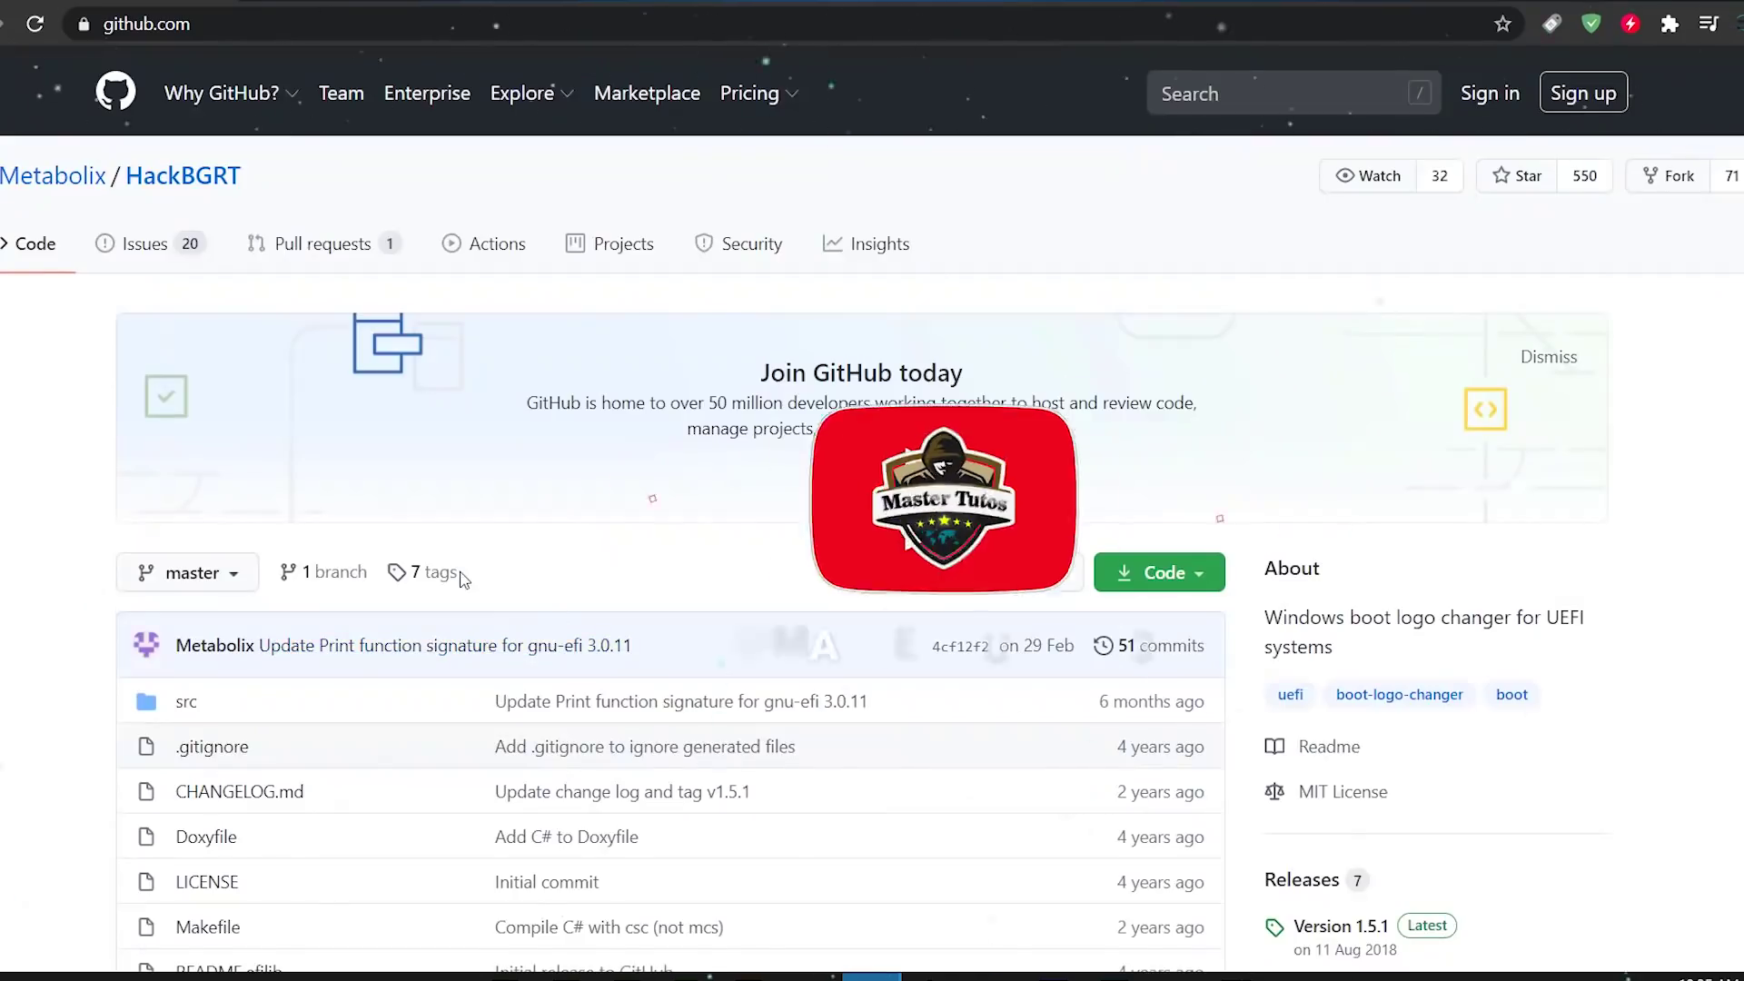
scroll(595, 591, down, 12)
scroll(602, 629, down, 4)
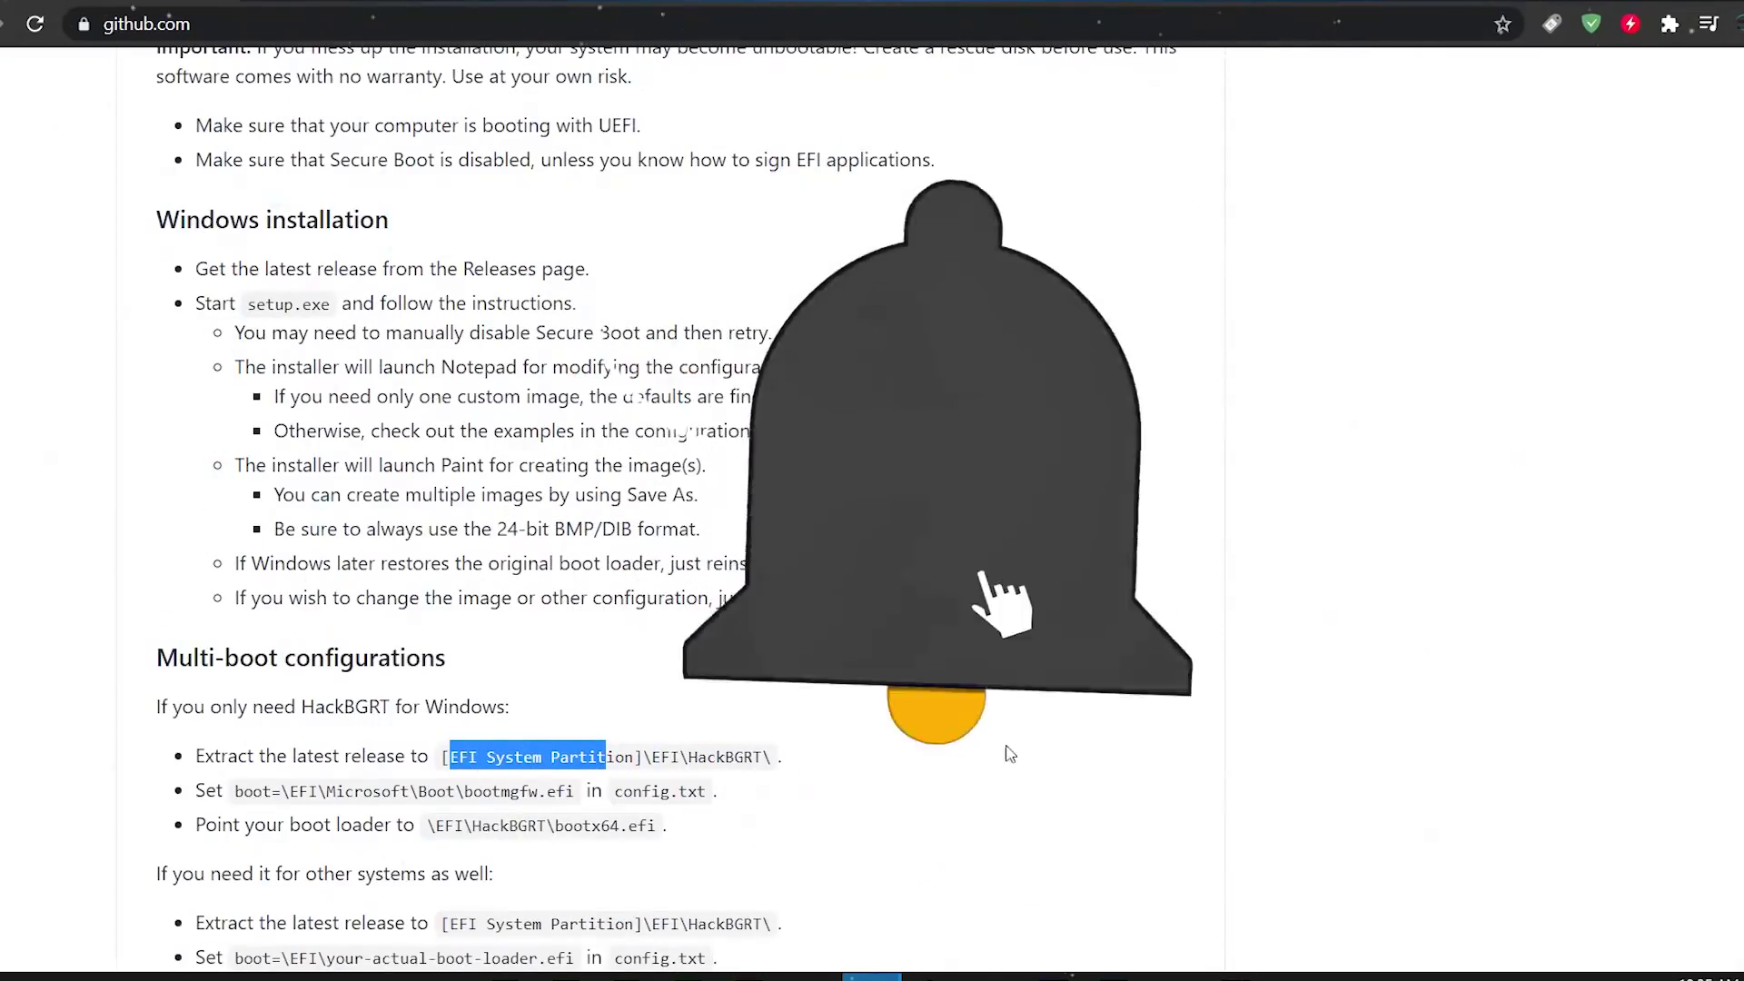
scroll(943, 494, down, 9)
key(alt+Tab)
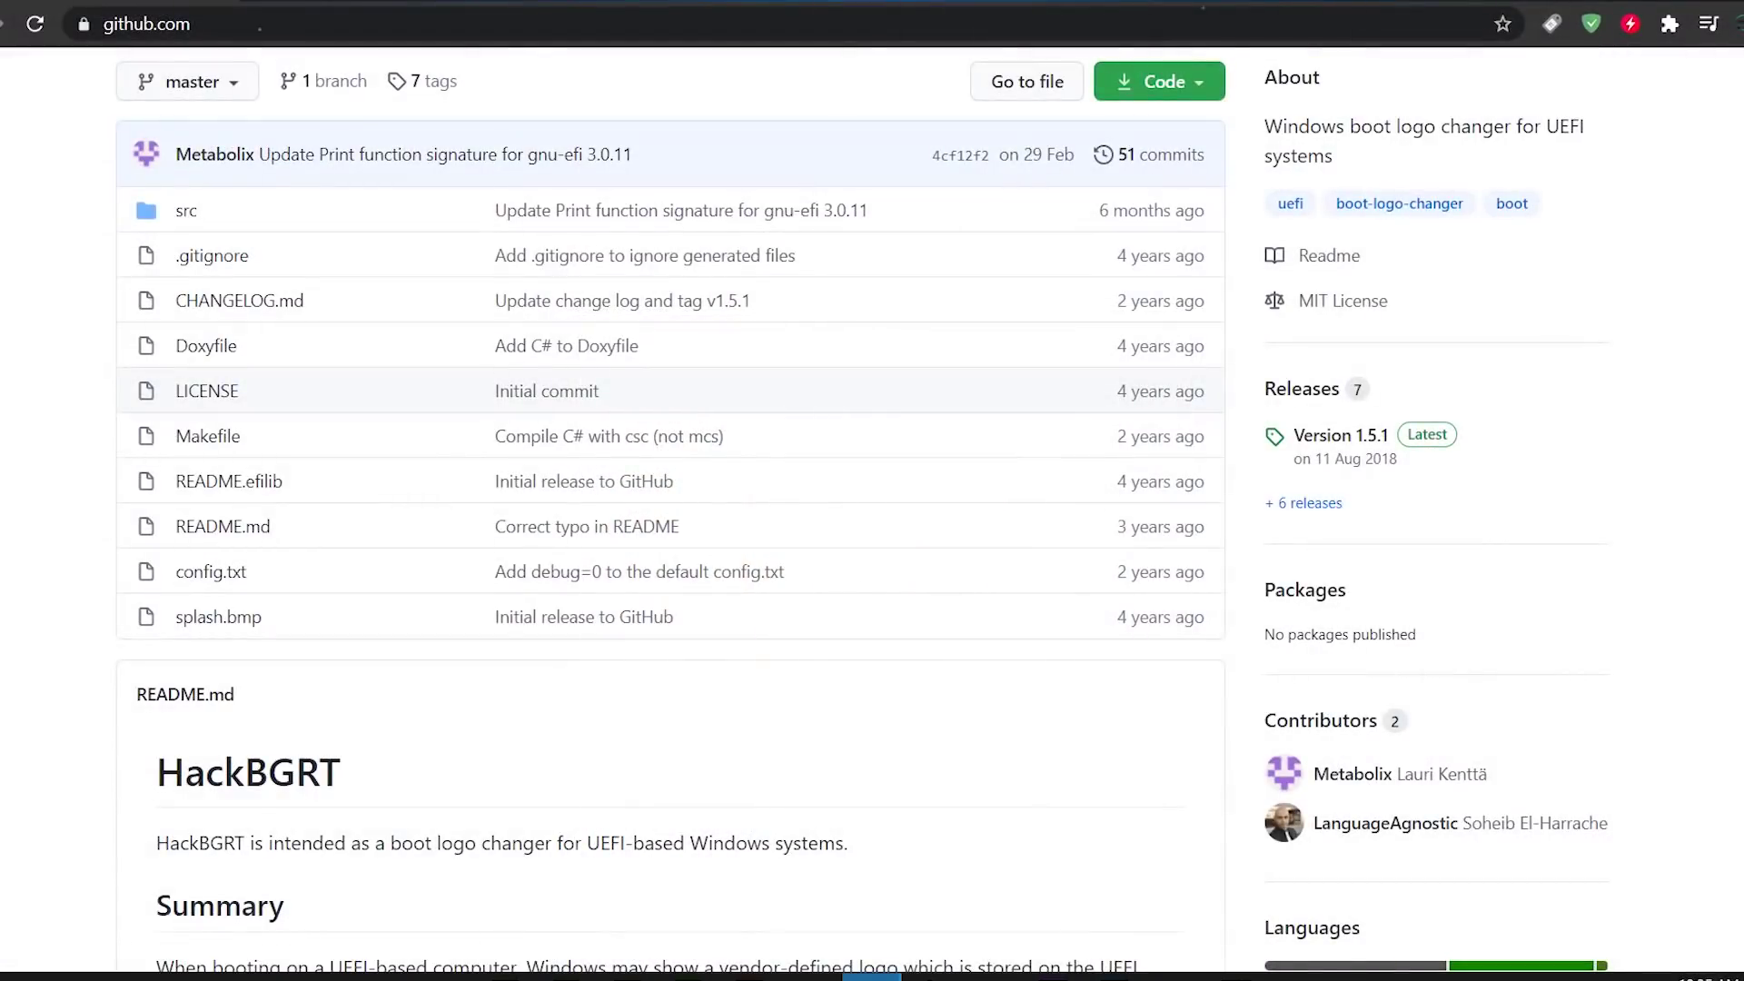
scroll(528, 754, down, 4)
scroll(381, 537, up, 12)
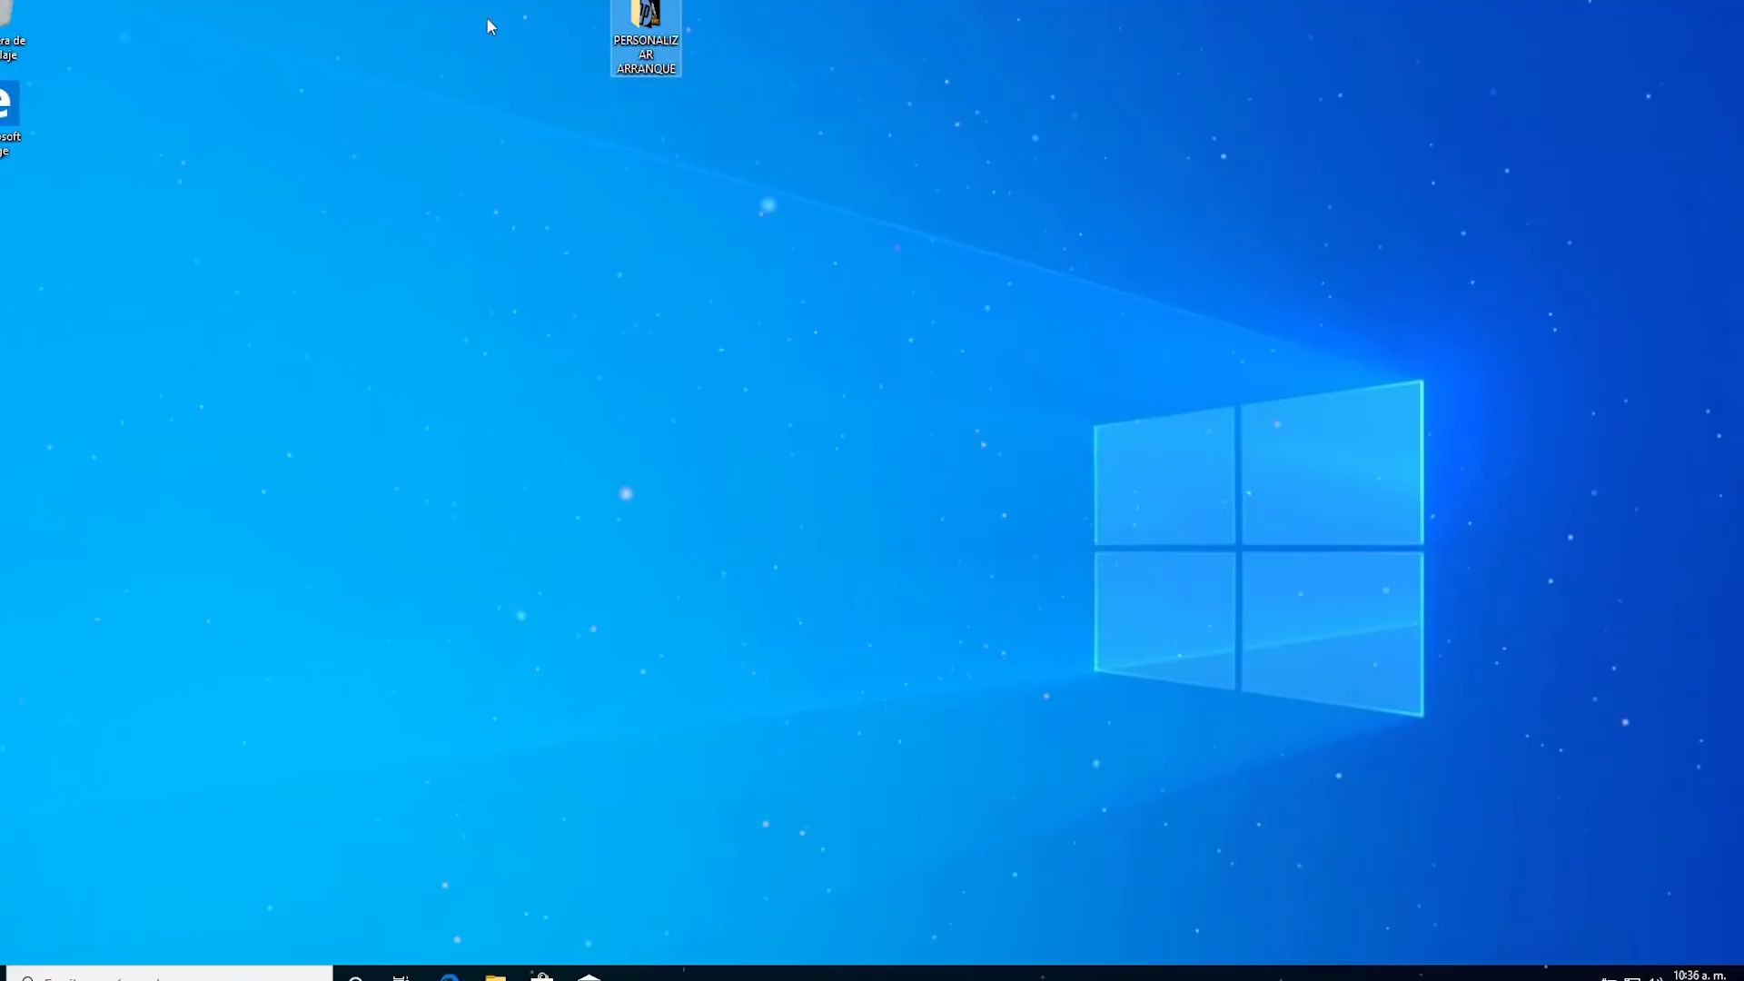
Open the PERSONALIZAR ARRANQUE folder on the desktop and look over the logo images in it
drag(699, 91, 618, 95)
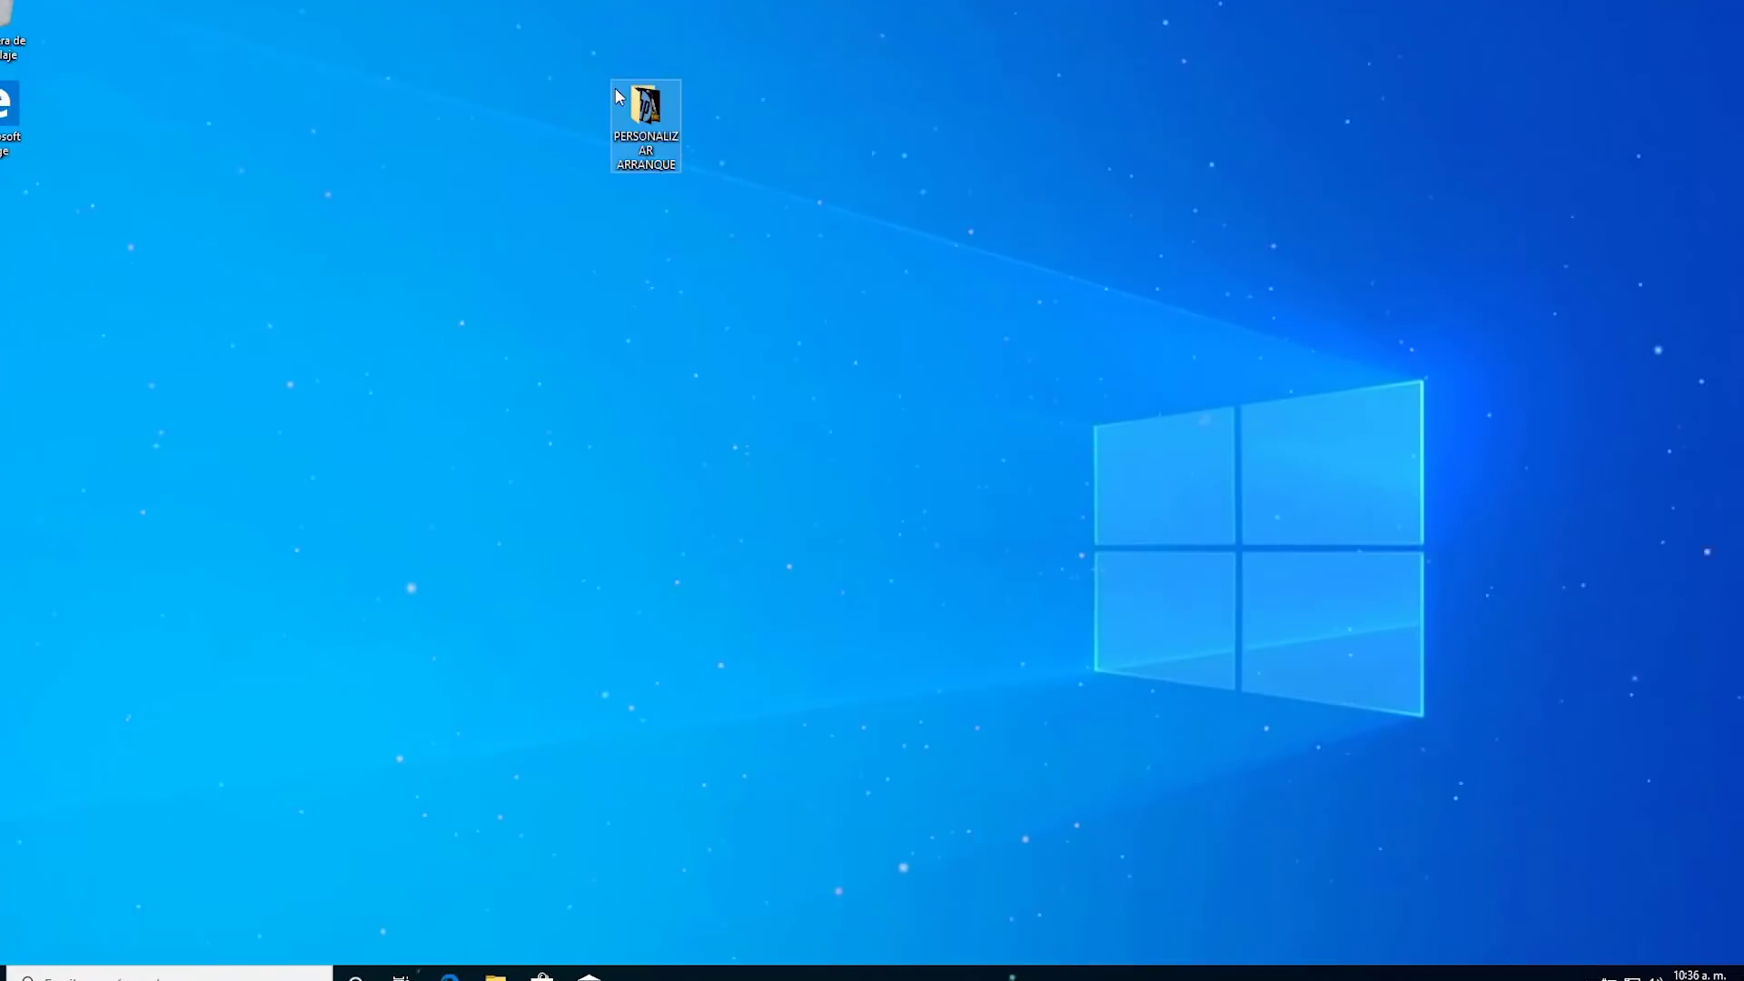
double_click(646, 152)
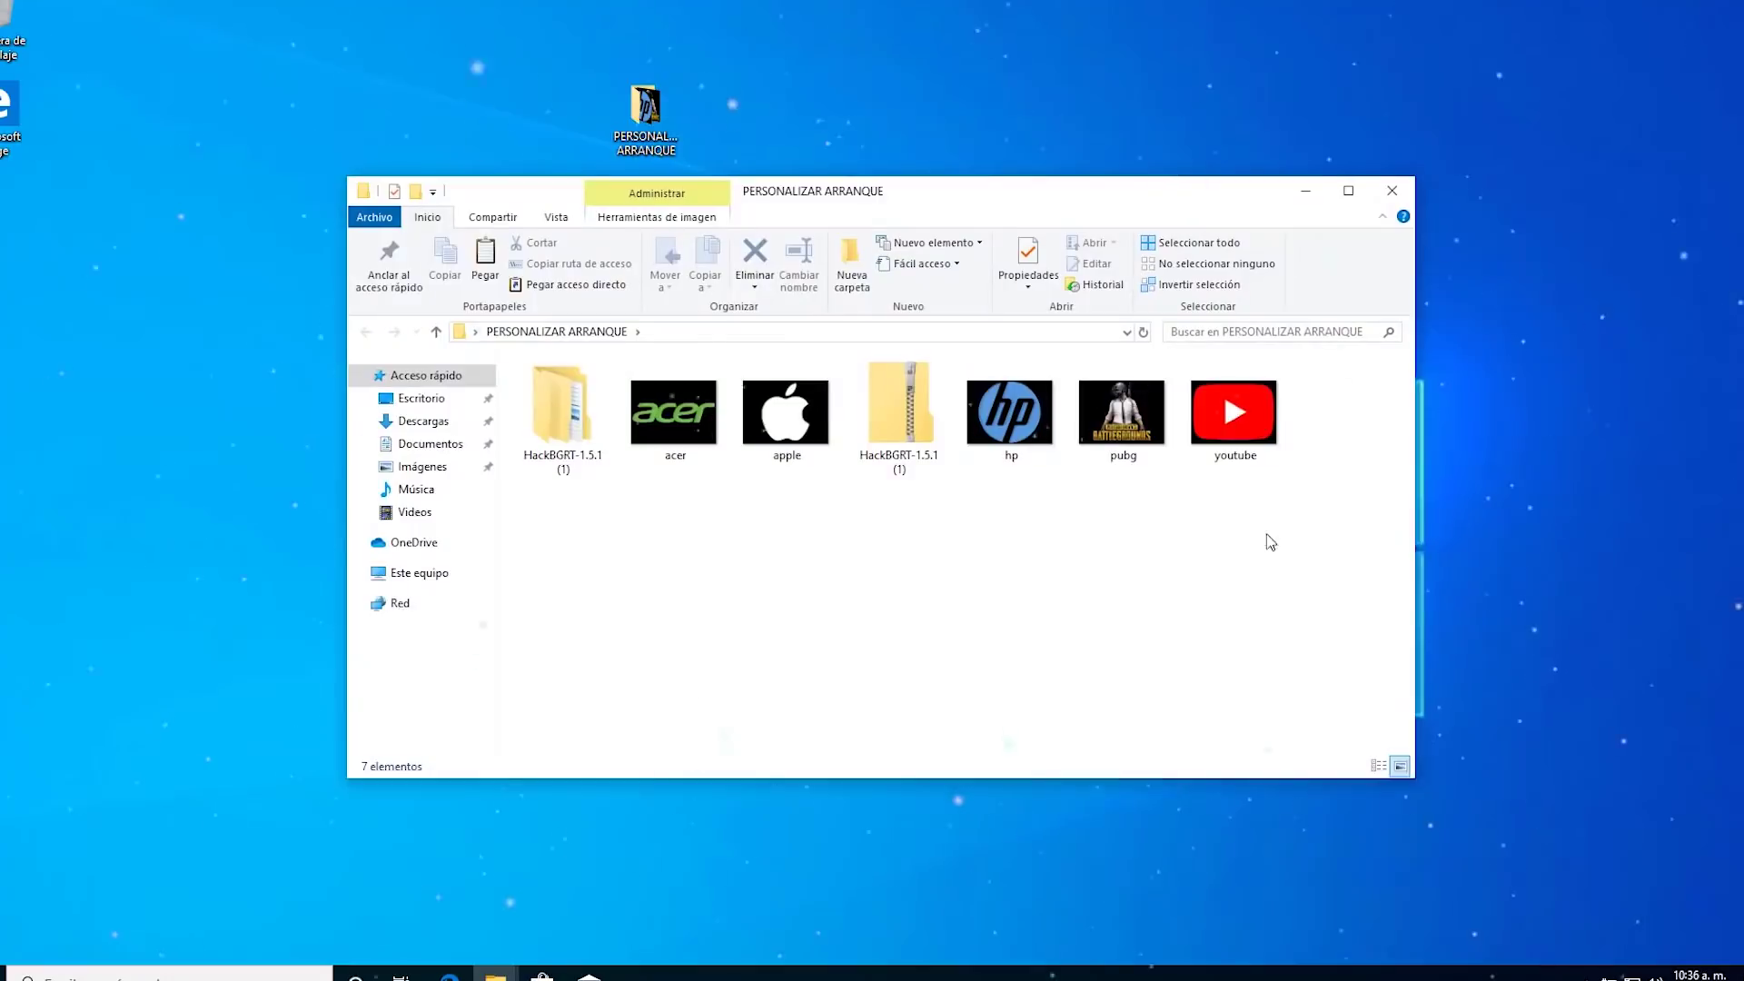
drag(1172, 505, 990, 427)
drag(1080, 555, 970, 414)
drag(802, 551, 699, 417)
click(1177, 604)
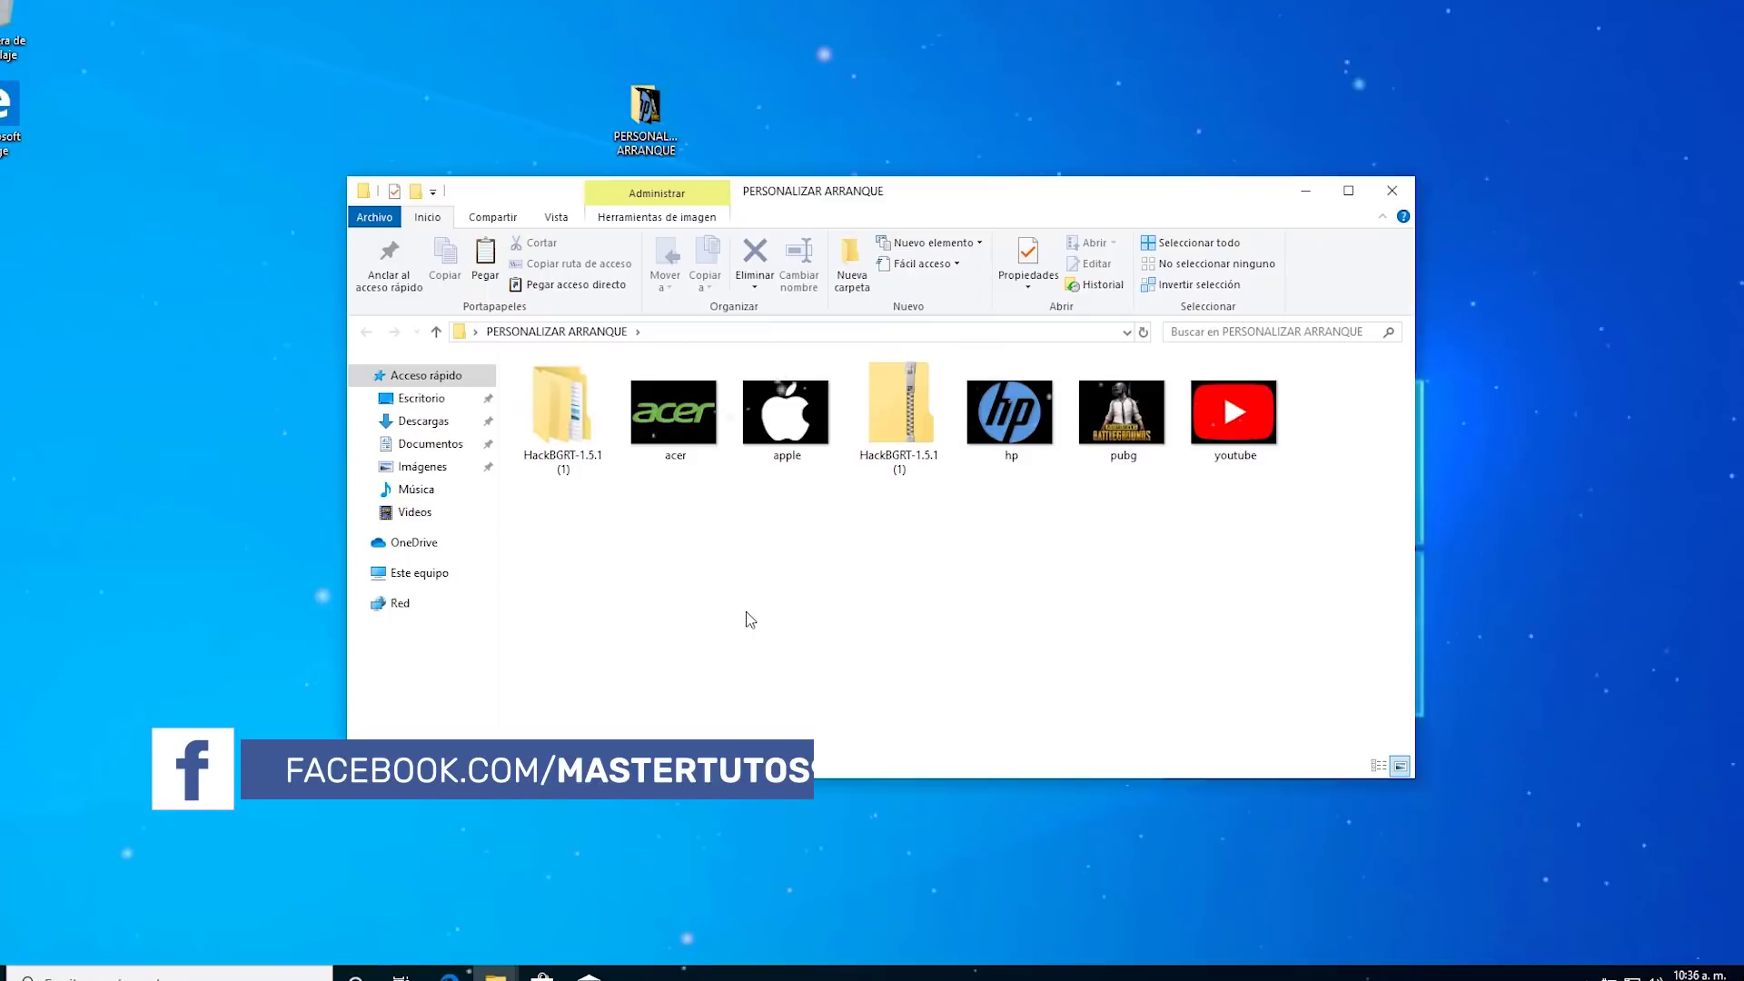
Copy the HackBGRT-1.5.1 folder from inside the extracted HackBGRT-1.5.1 (1) folder to the root of drive C:
double_click(549, 419)
right_click(564, 392)
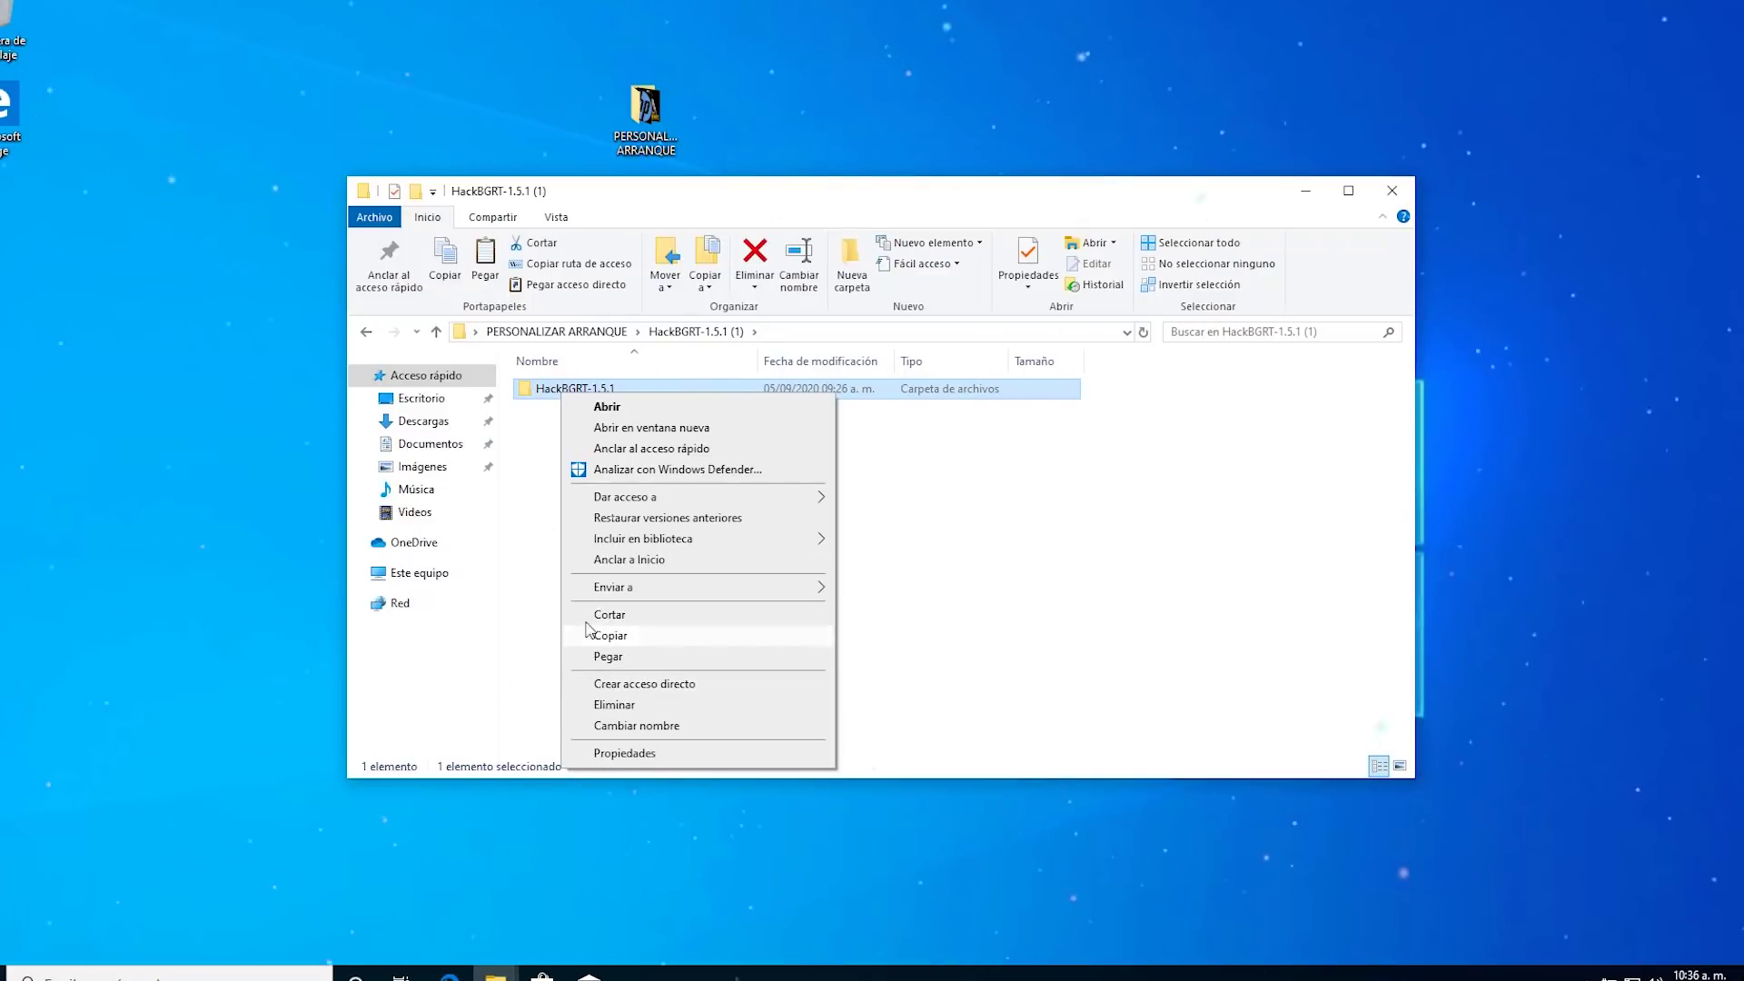
click(627, 635)
click(436, 575)
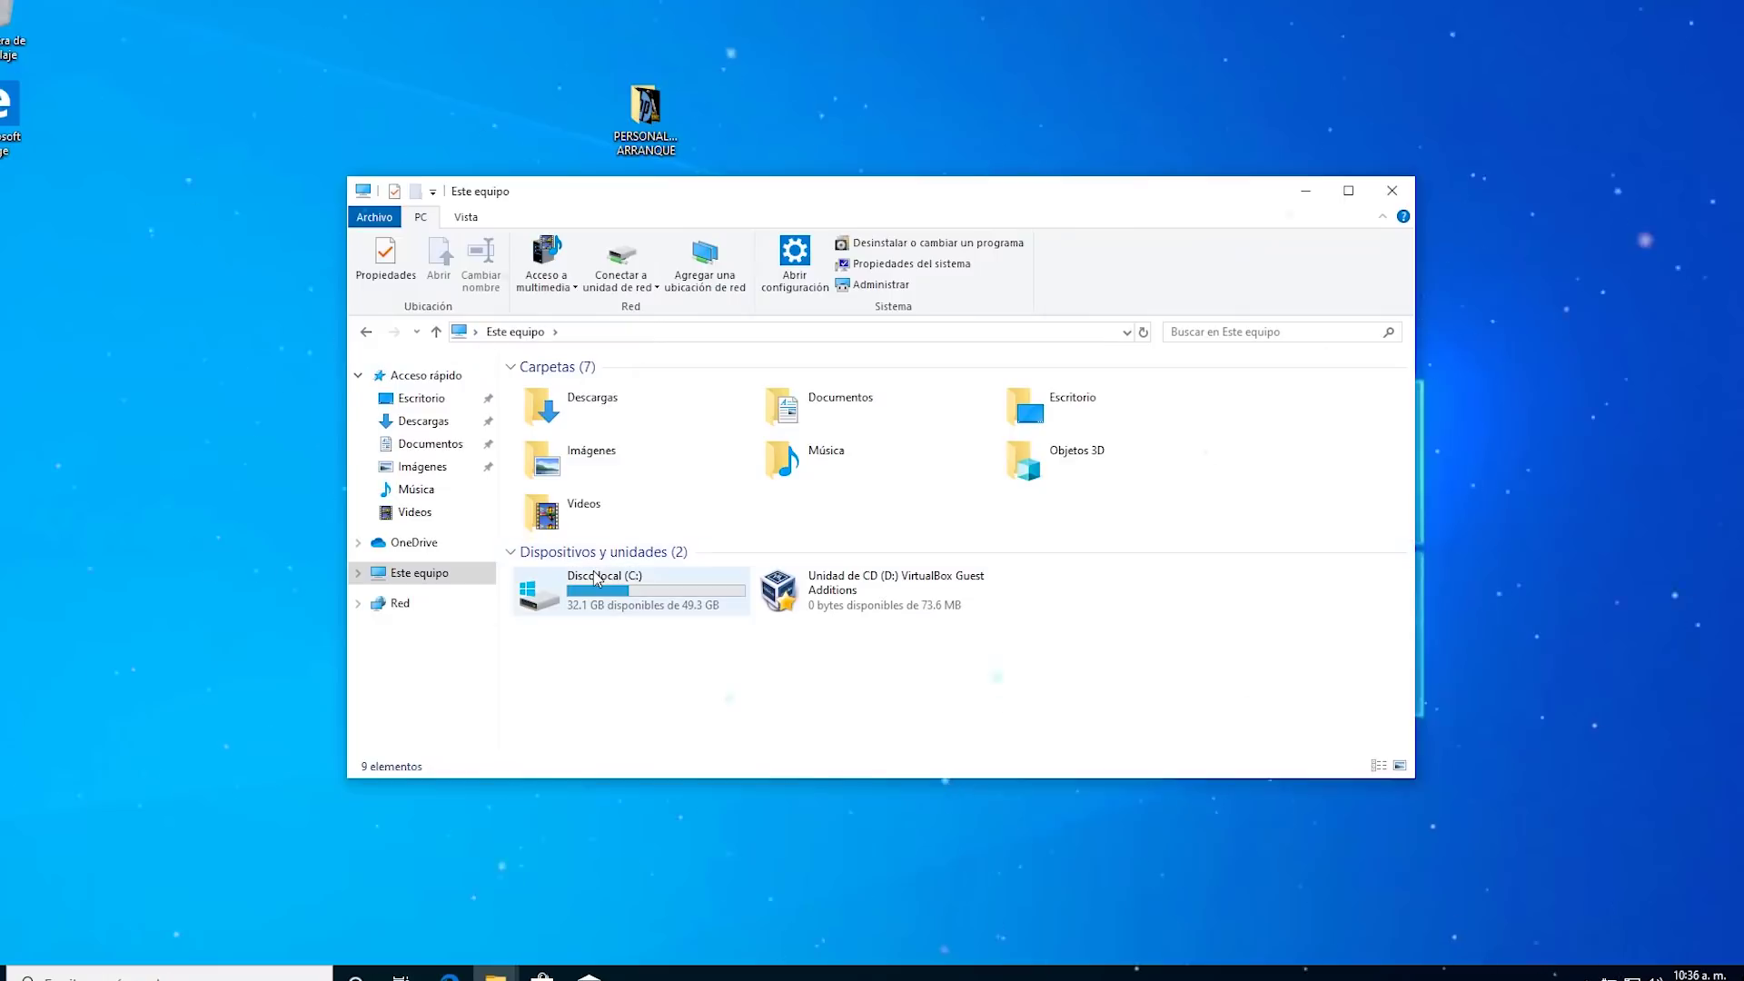
click(625, 588)
double_click(625, 588)
right_click(1003, 597)
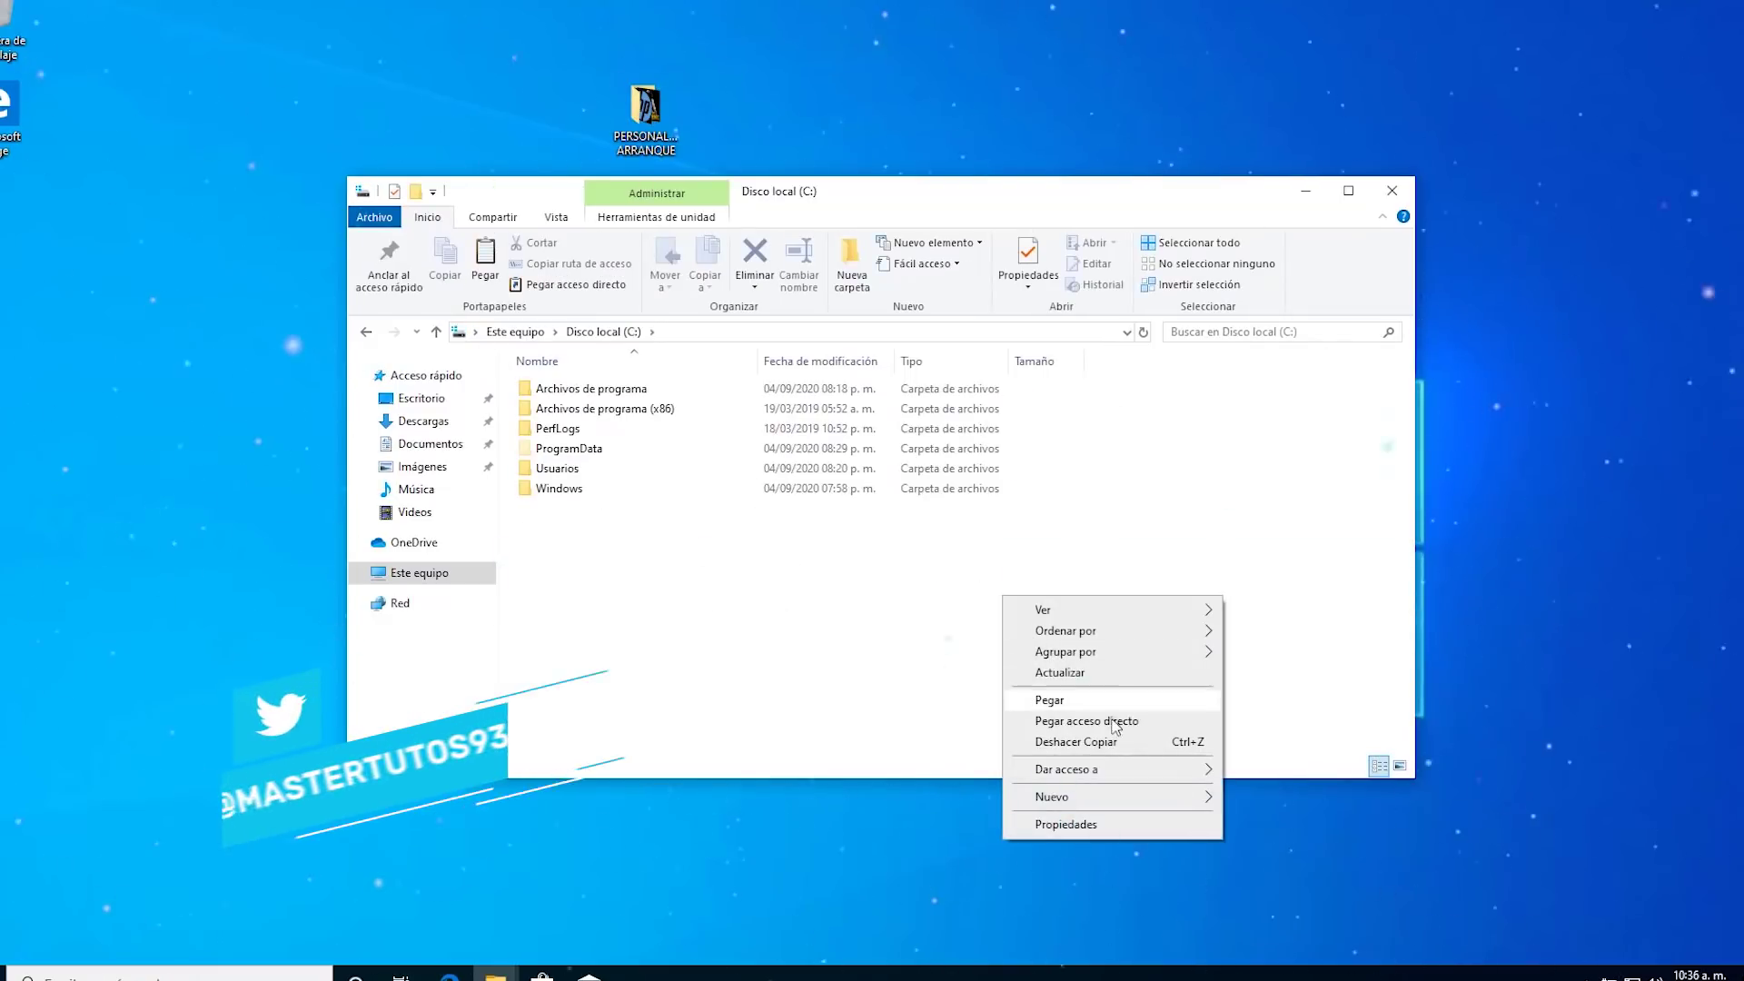
click(1055, 700)
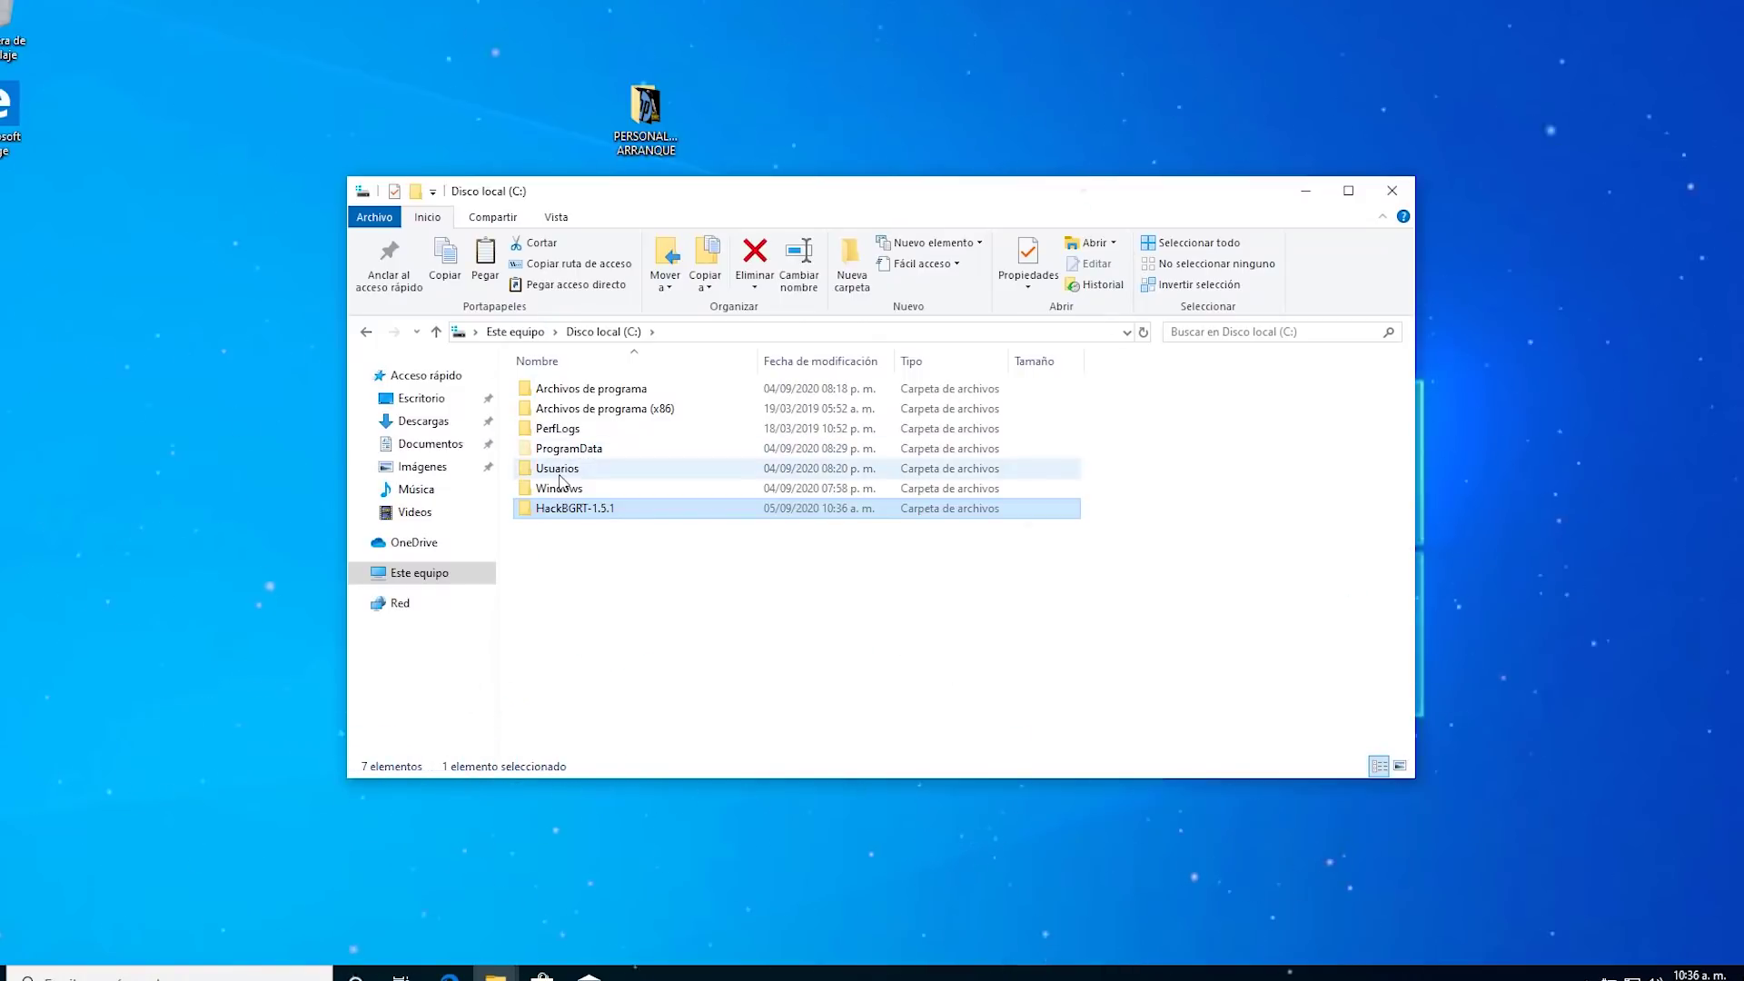
Open the HackBGRT-1.5.1 folder on drive C: and arrange its window side by side with the reopened PERSONALIZAR ARRANQUE folder
double_click(586, 508)
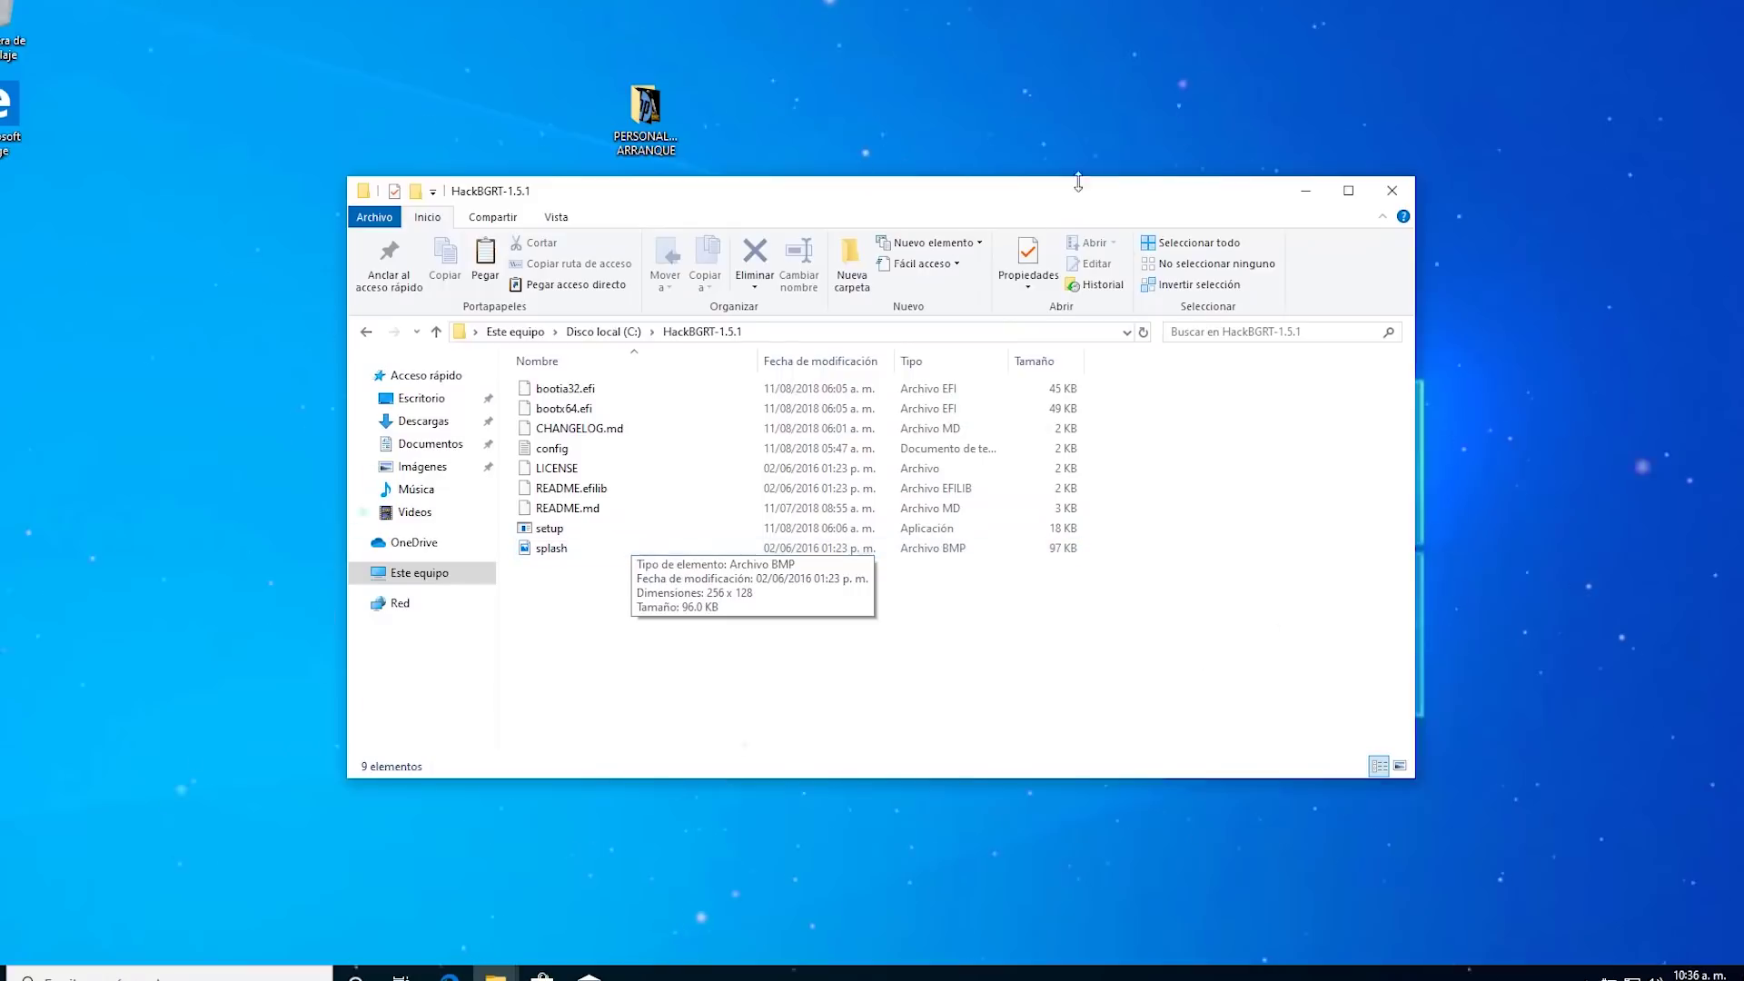
drag(1184, 178, 1184, 187)
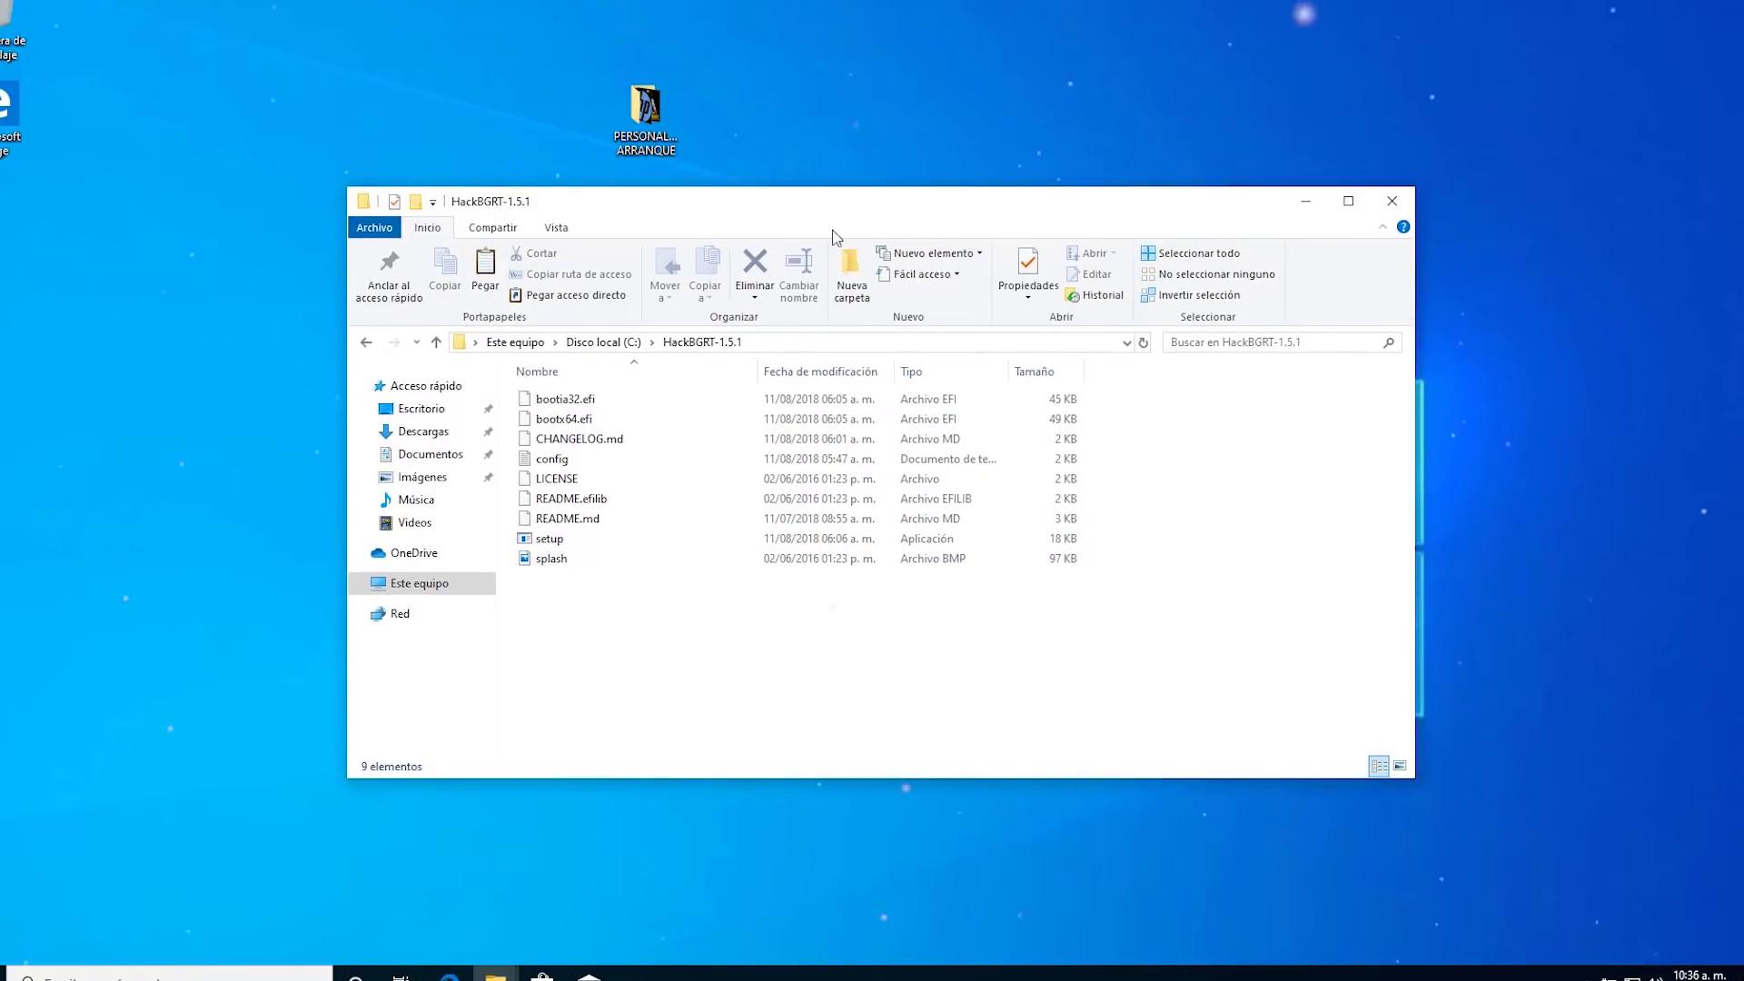
drag(830, 206, 1240, 189)
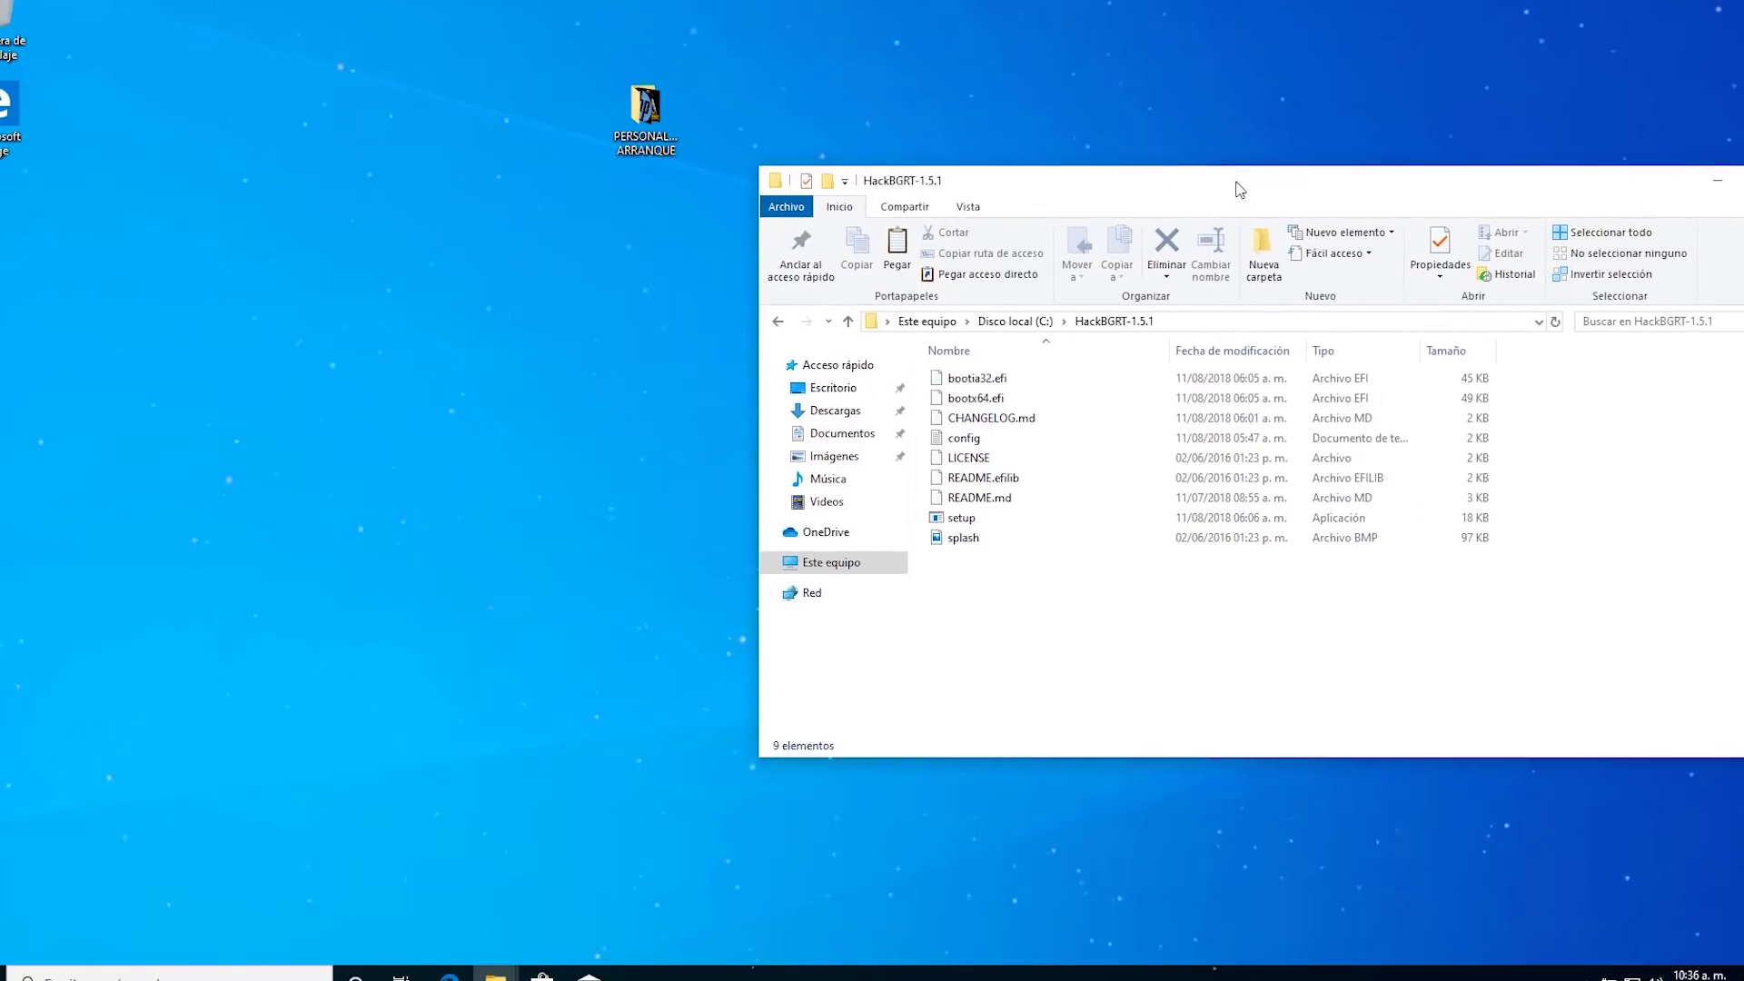
double_click(620, 121)
drag(705, 8, 628, 269)
click(346, 495)
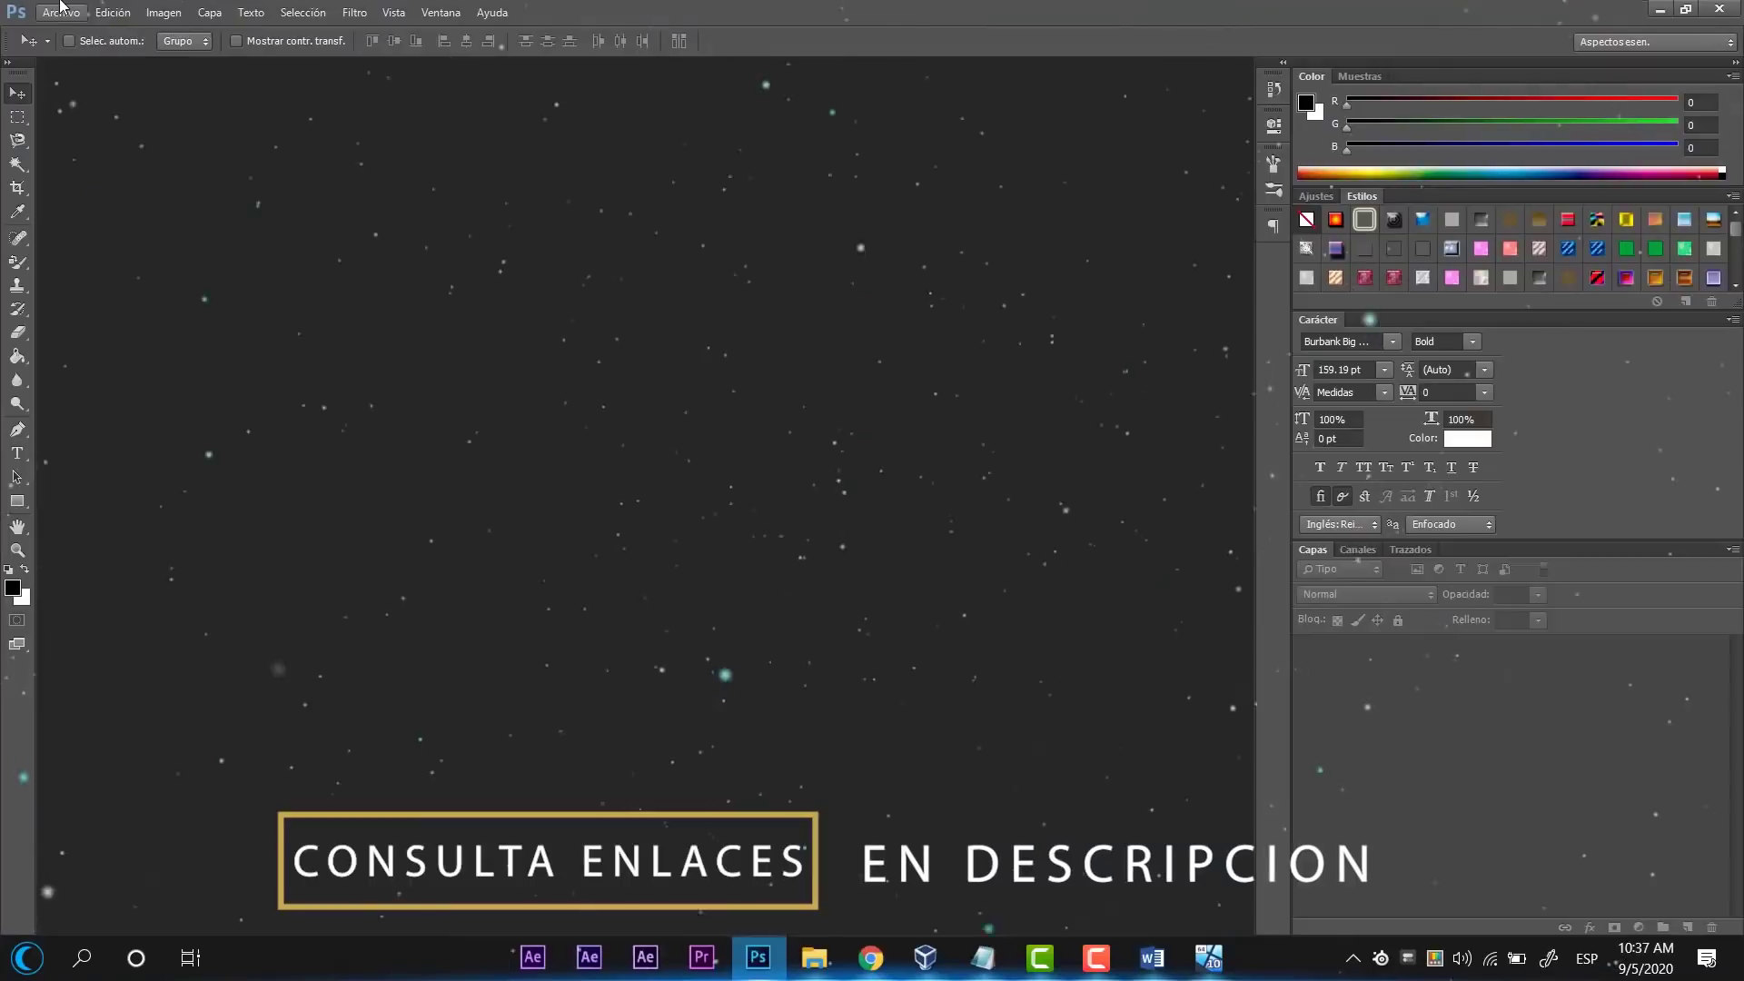
In Photoshop, create a 200 × 200 pixel RGB document at 72 pixels per inch with a transparent background
click(61, 12)
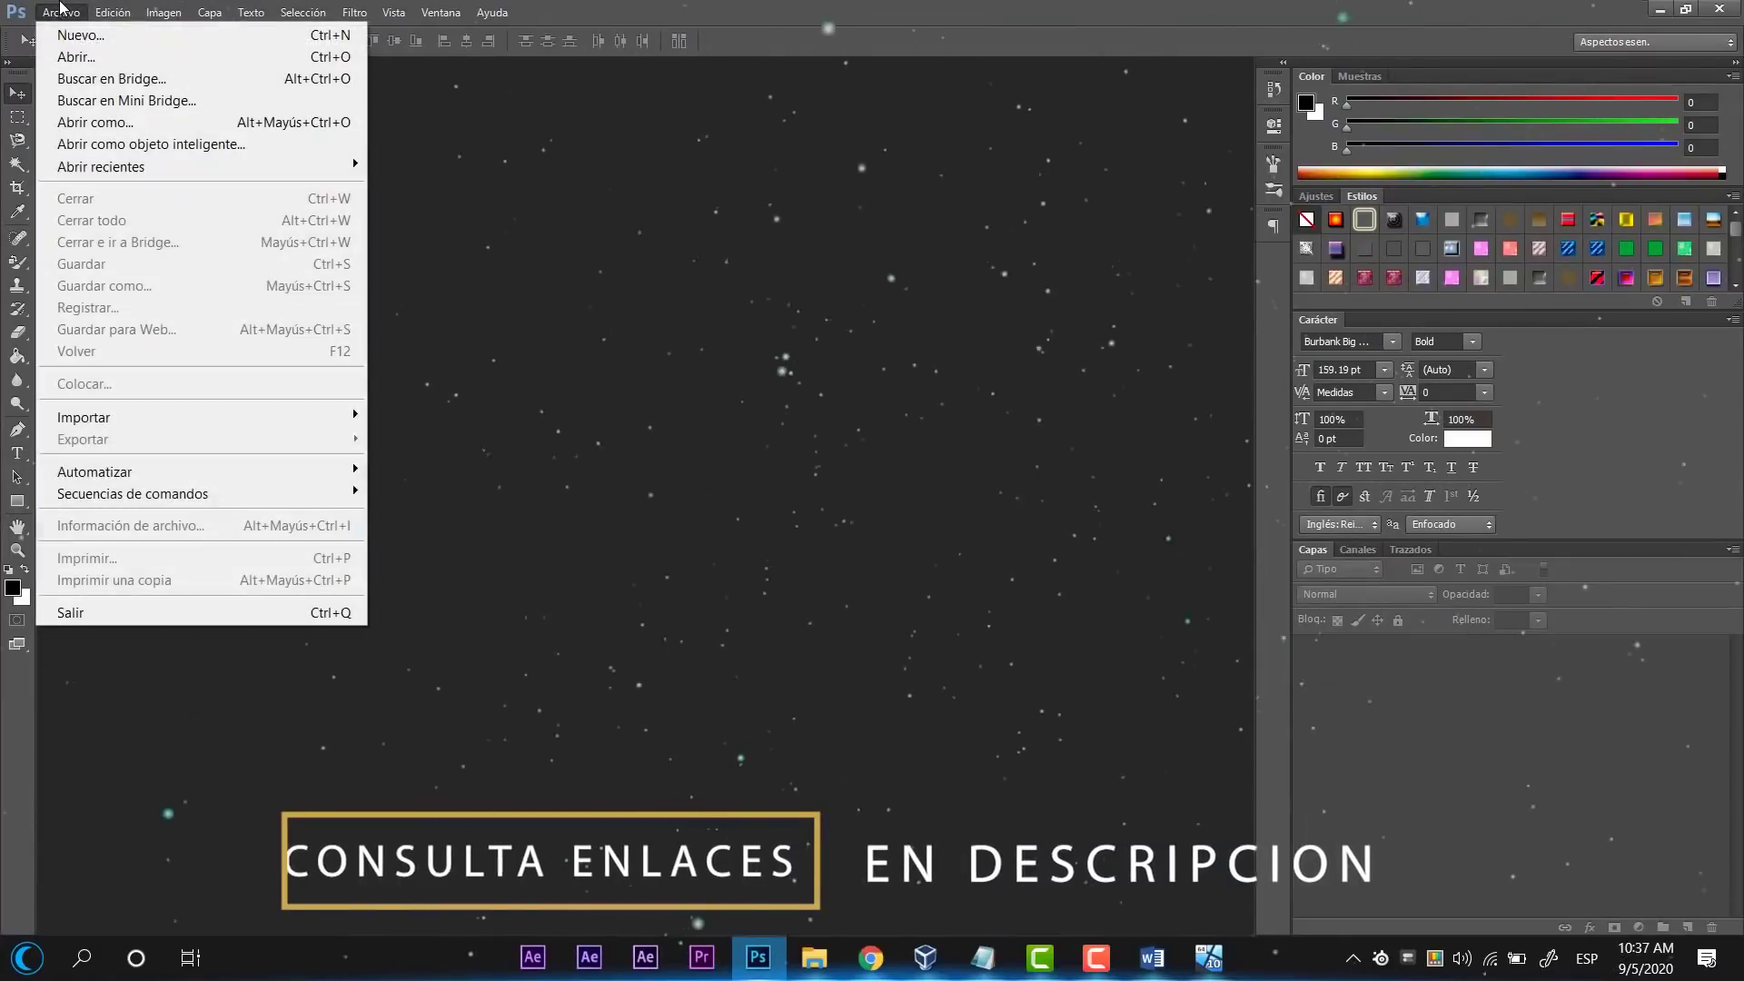
click(82, 27)
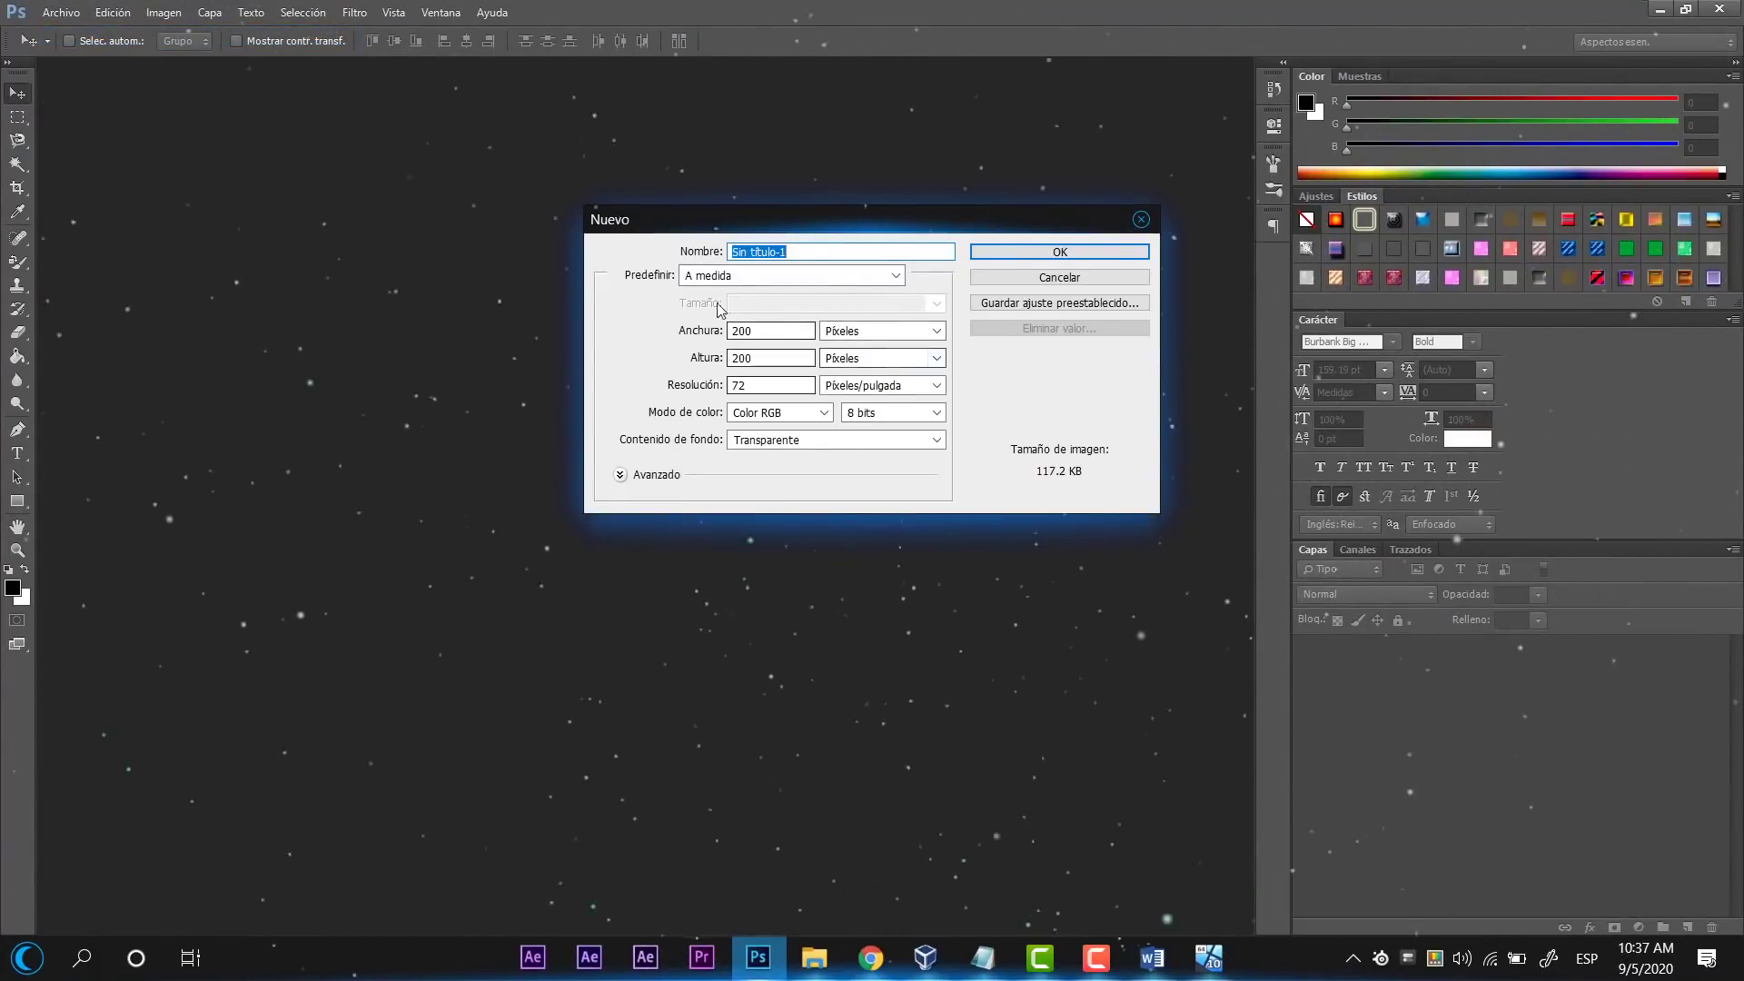
click(1059, 251)
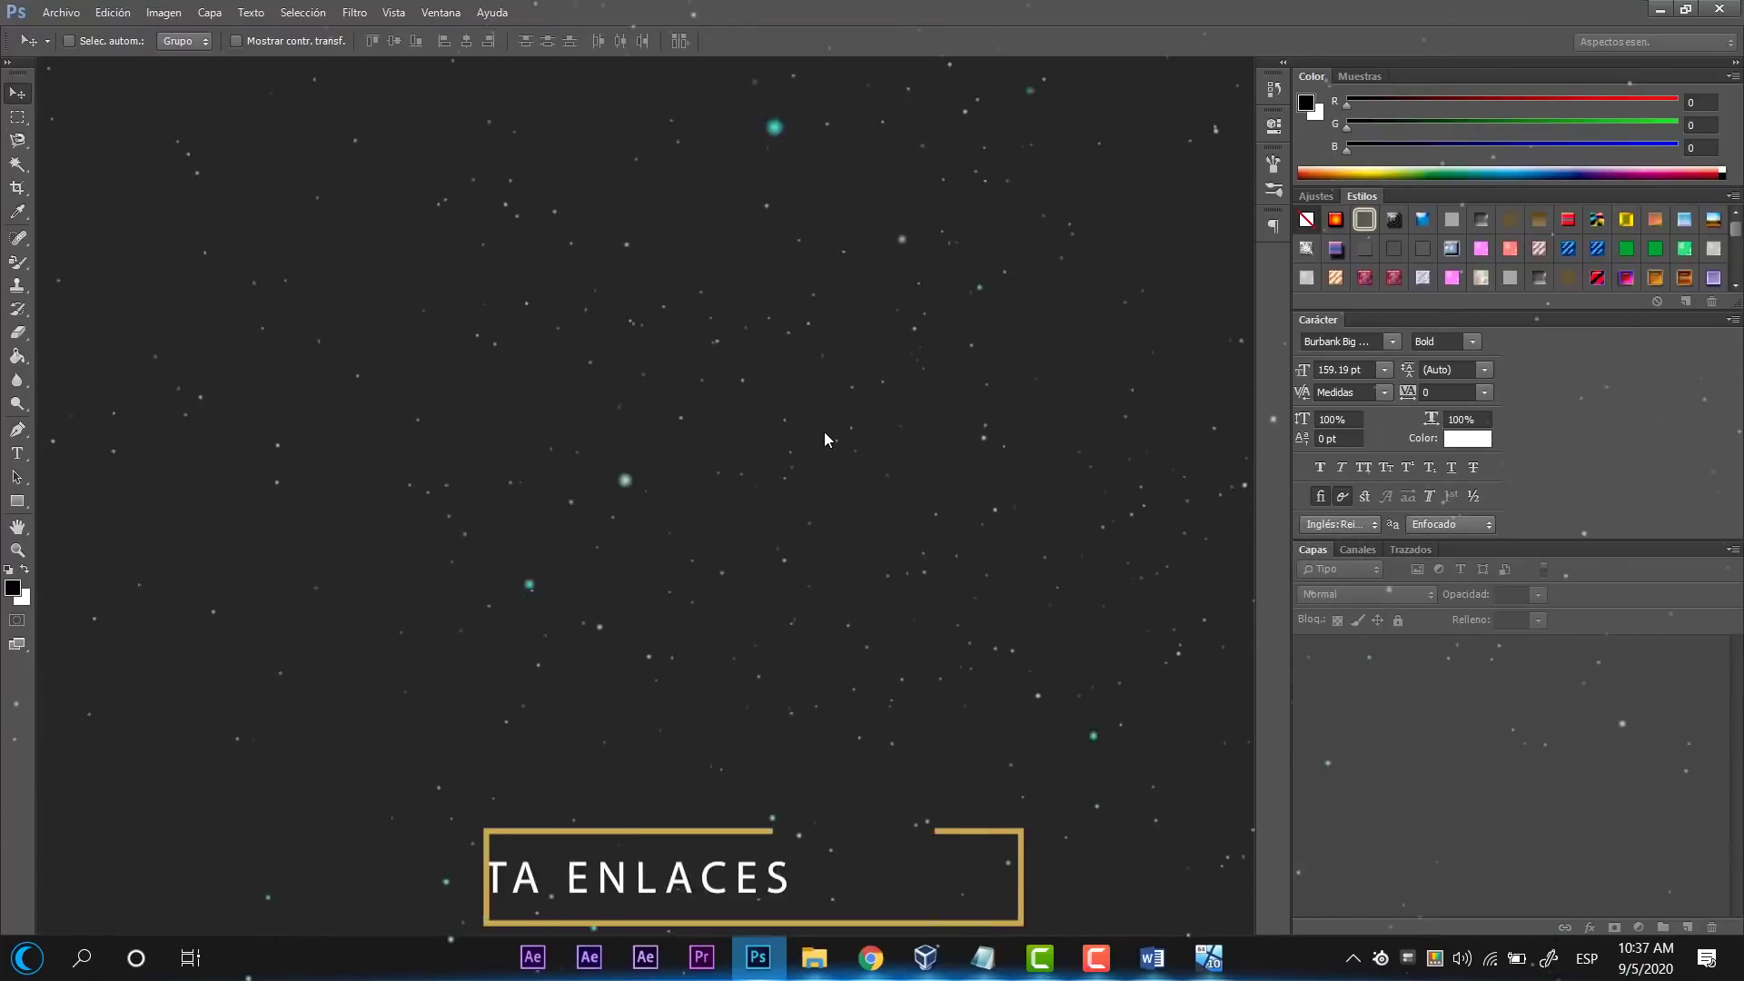
Place the apple image on the canvas, enlarged to about 241% so that it covers the whole document
click(61, 11)
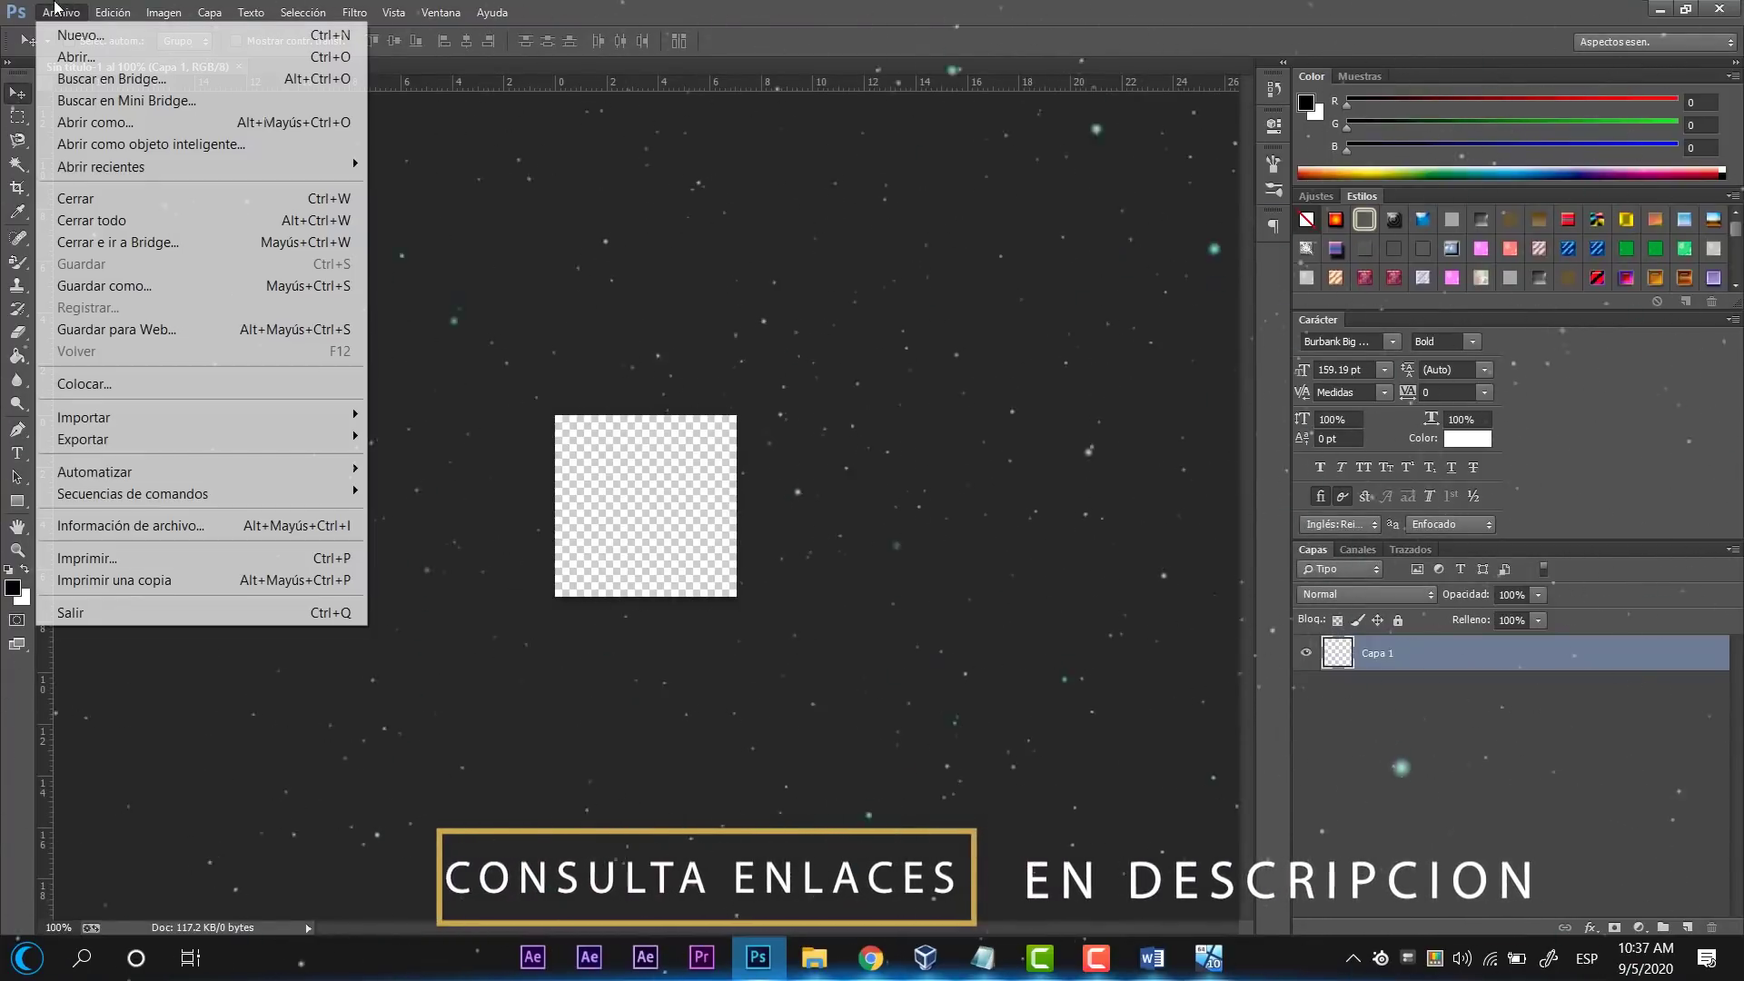
click(104, 386)
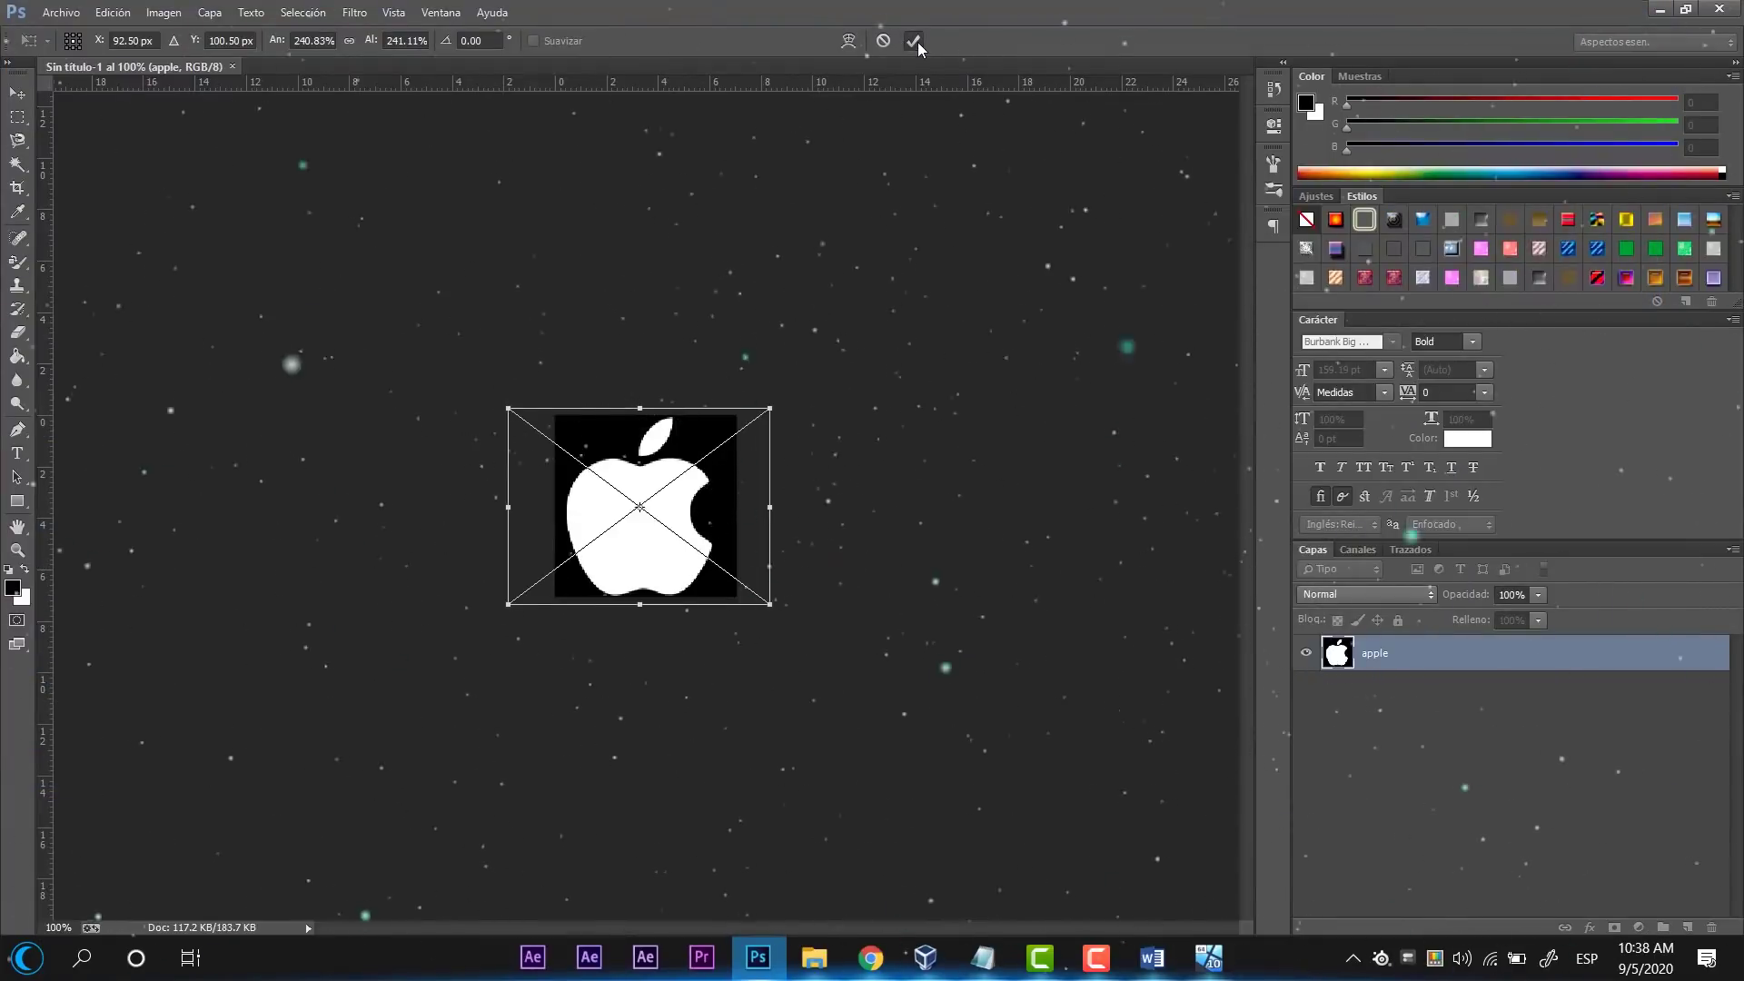
click(914, 41)
Save the document as a BMP file named splash in the PERSONALIZAR ARRANQUE folder
click(68, 12)
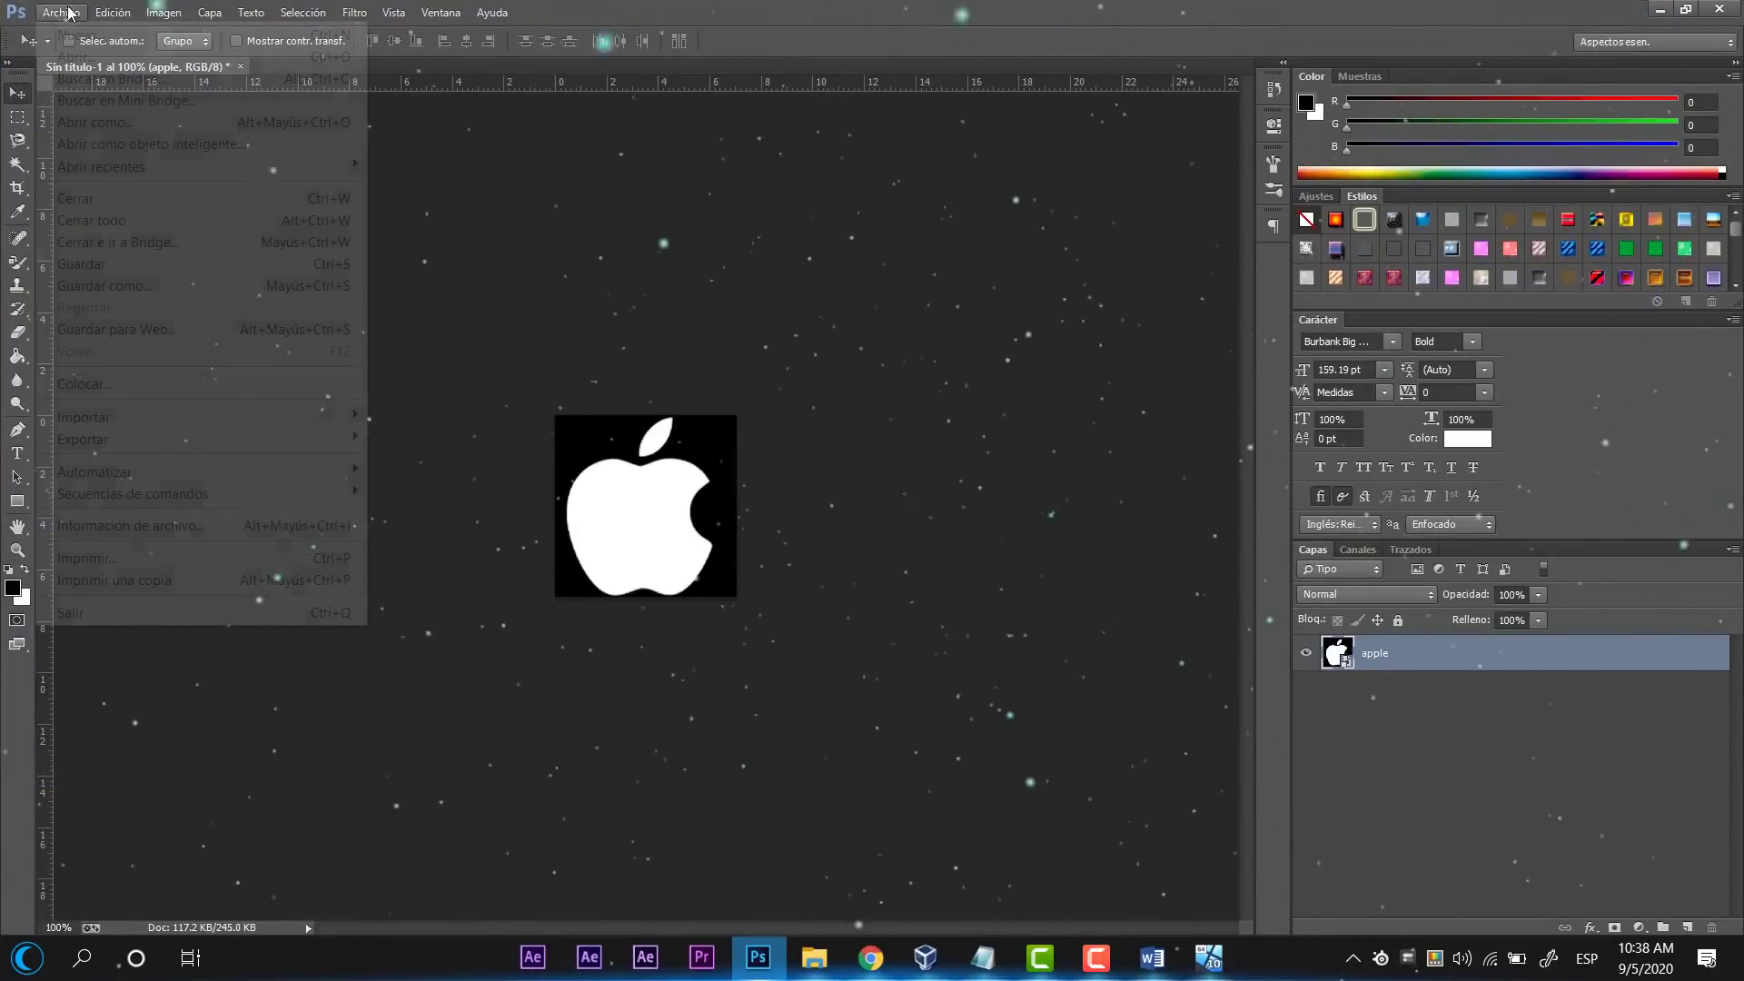
click(104, 285)
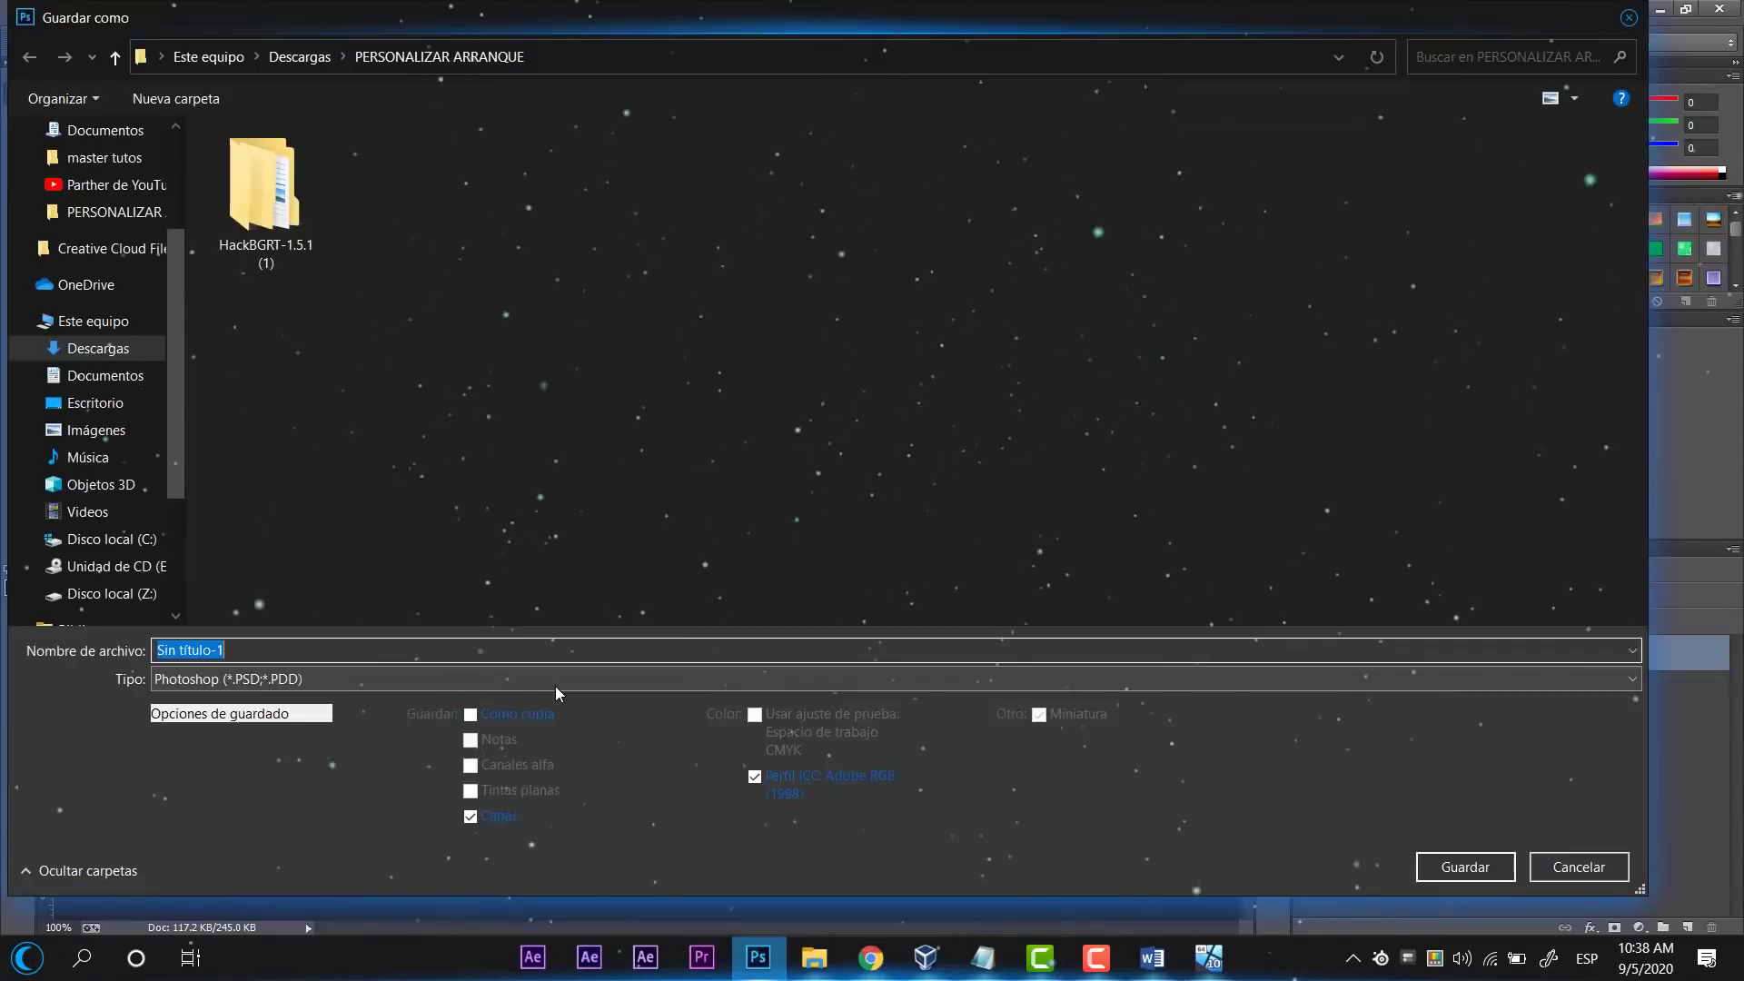
click(327, 677)
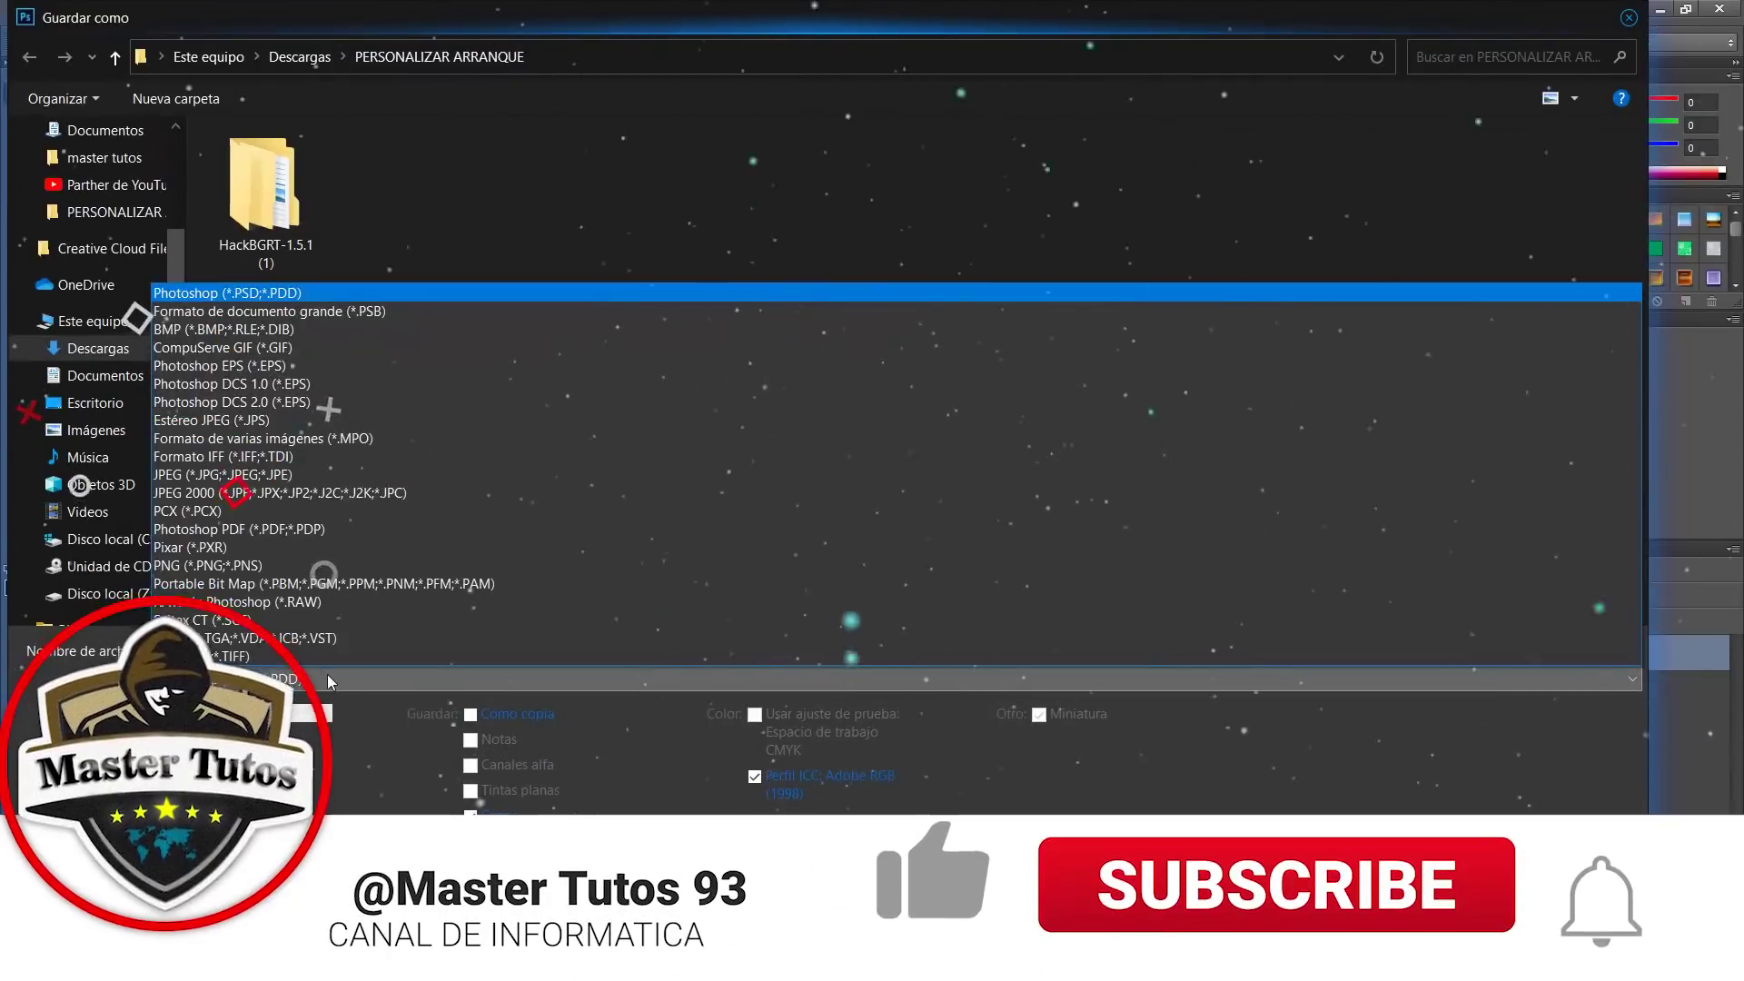
click(214, 329)
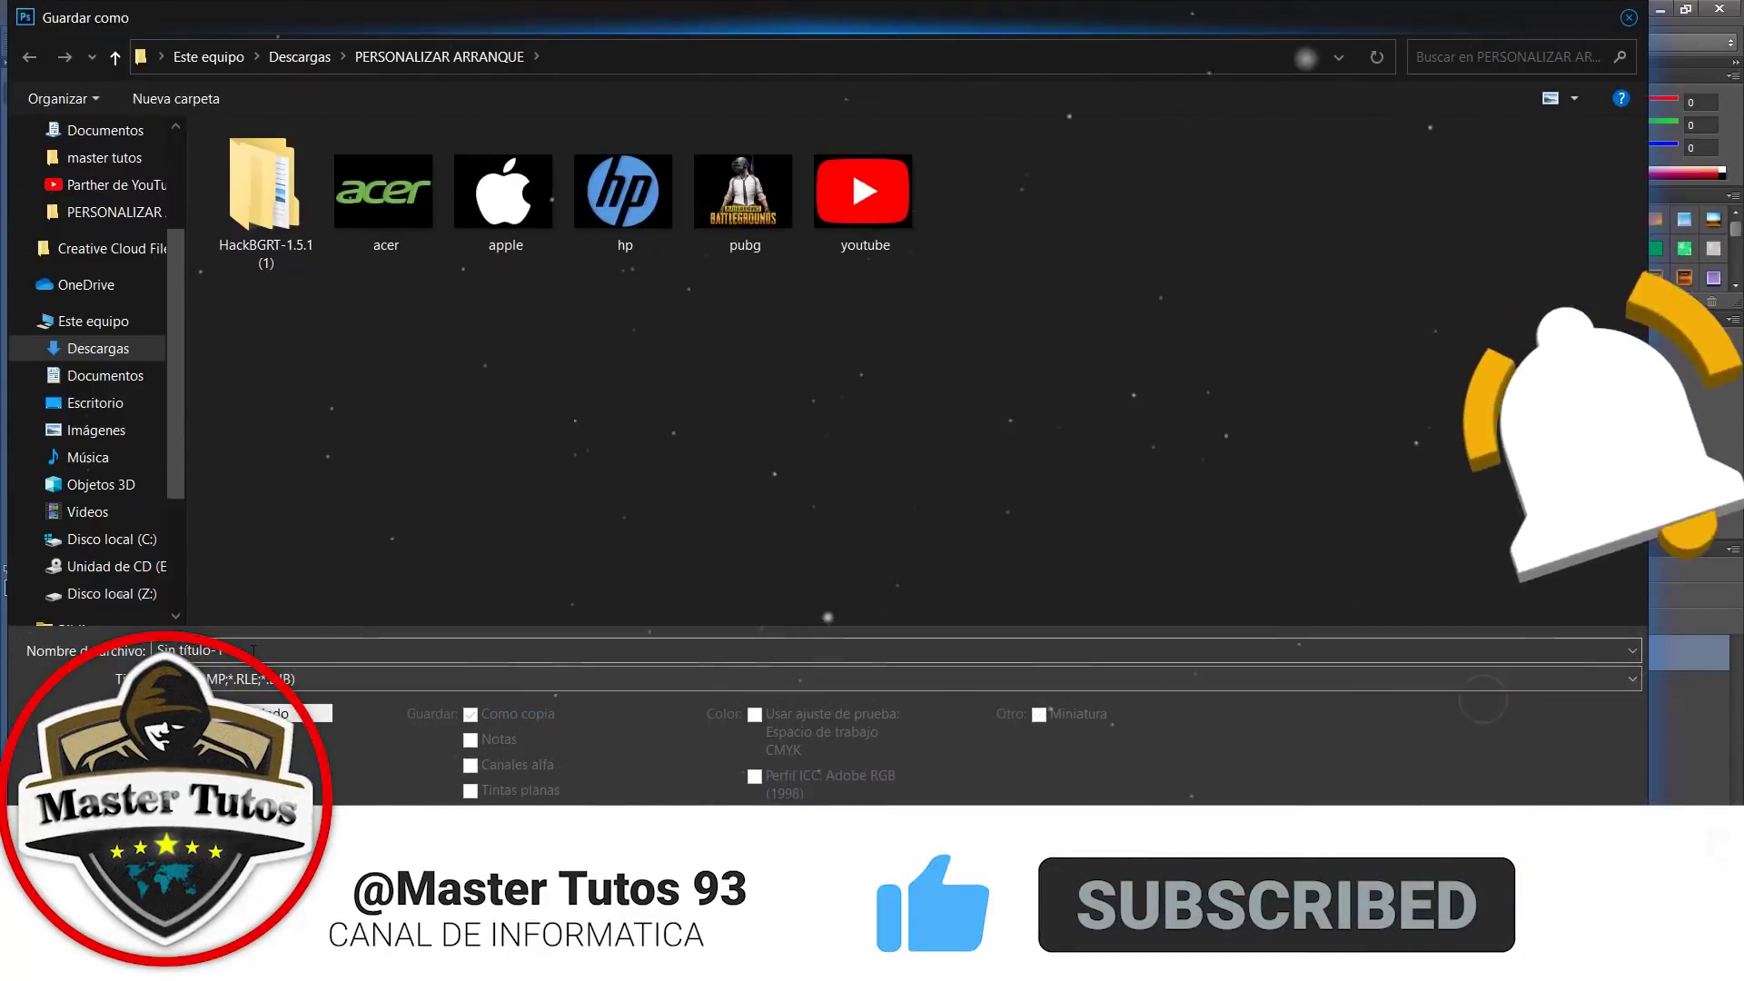
text(splash)
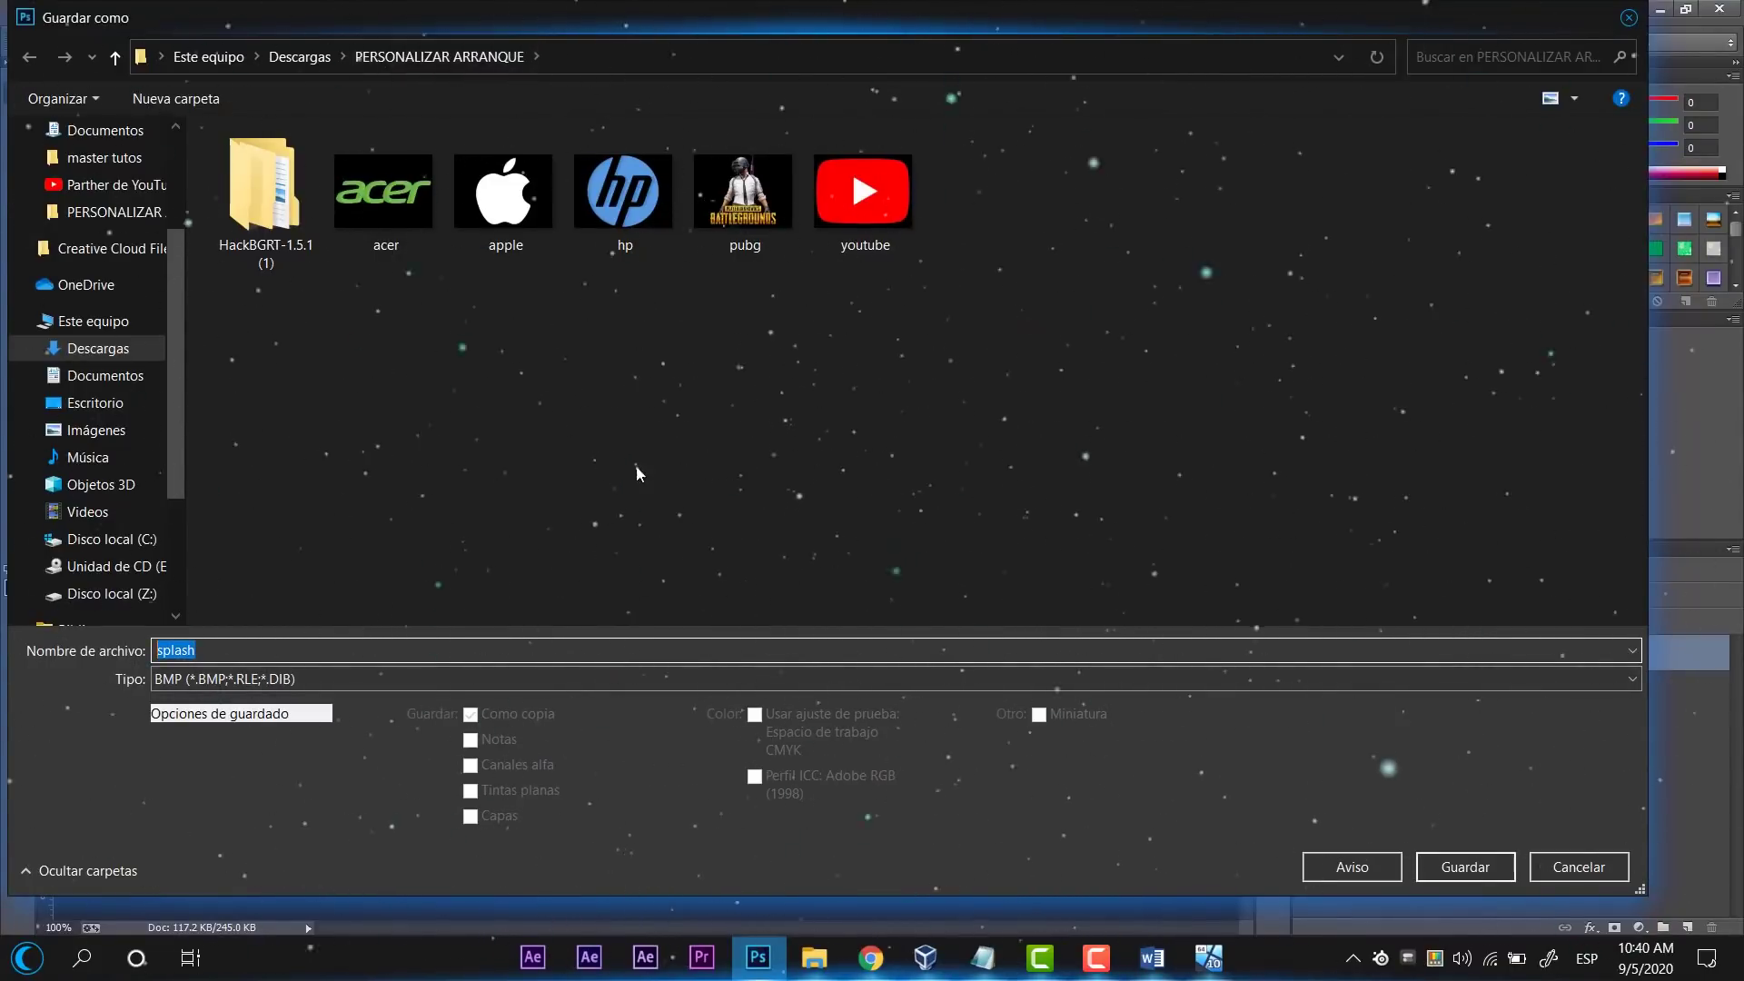
click(1457, 870)
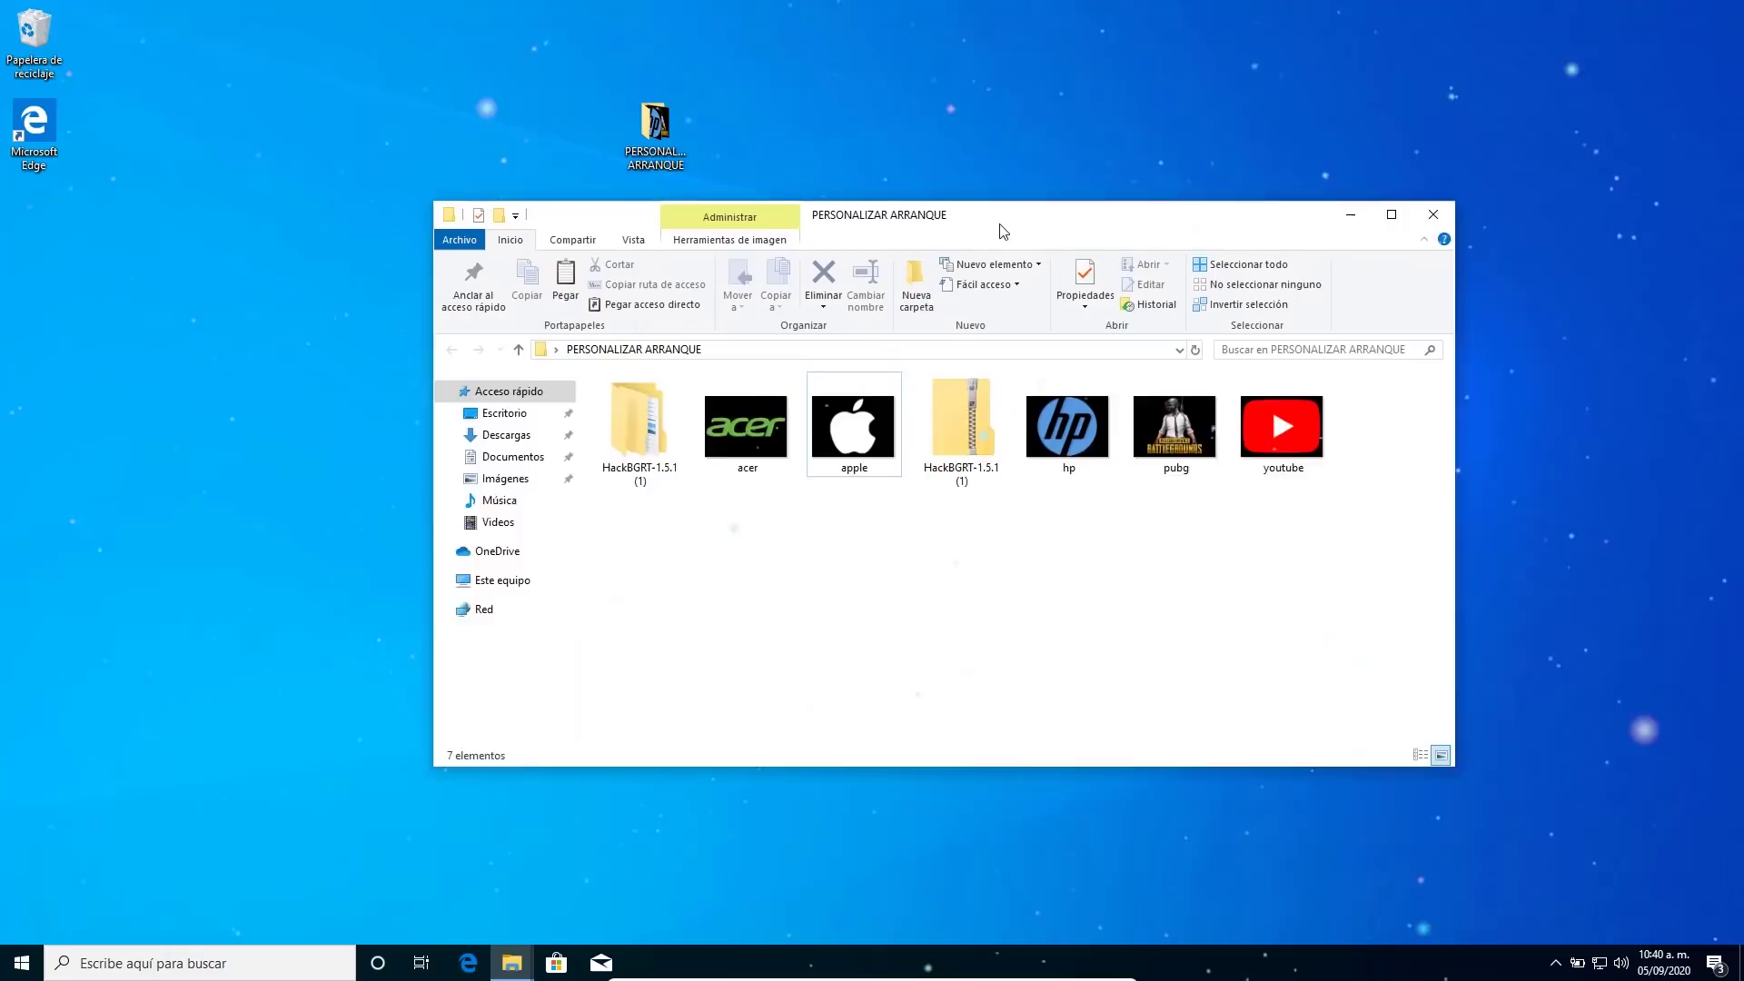
Open the apple image in Paint, look over the formats it can be saved in, and close Paint without saving
drag(997, 226, 1287, 78)
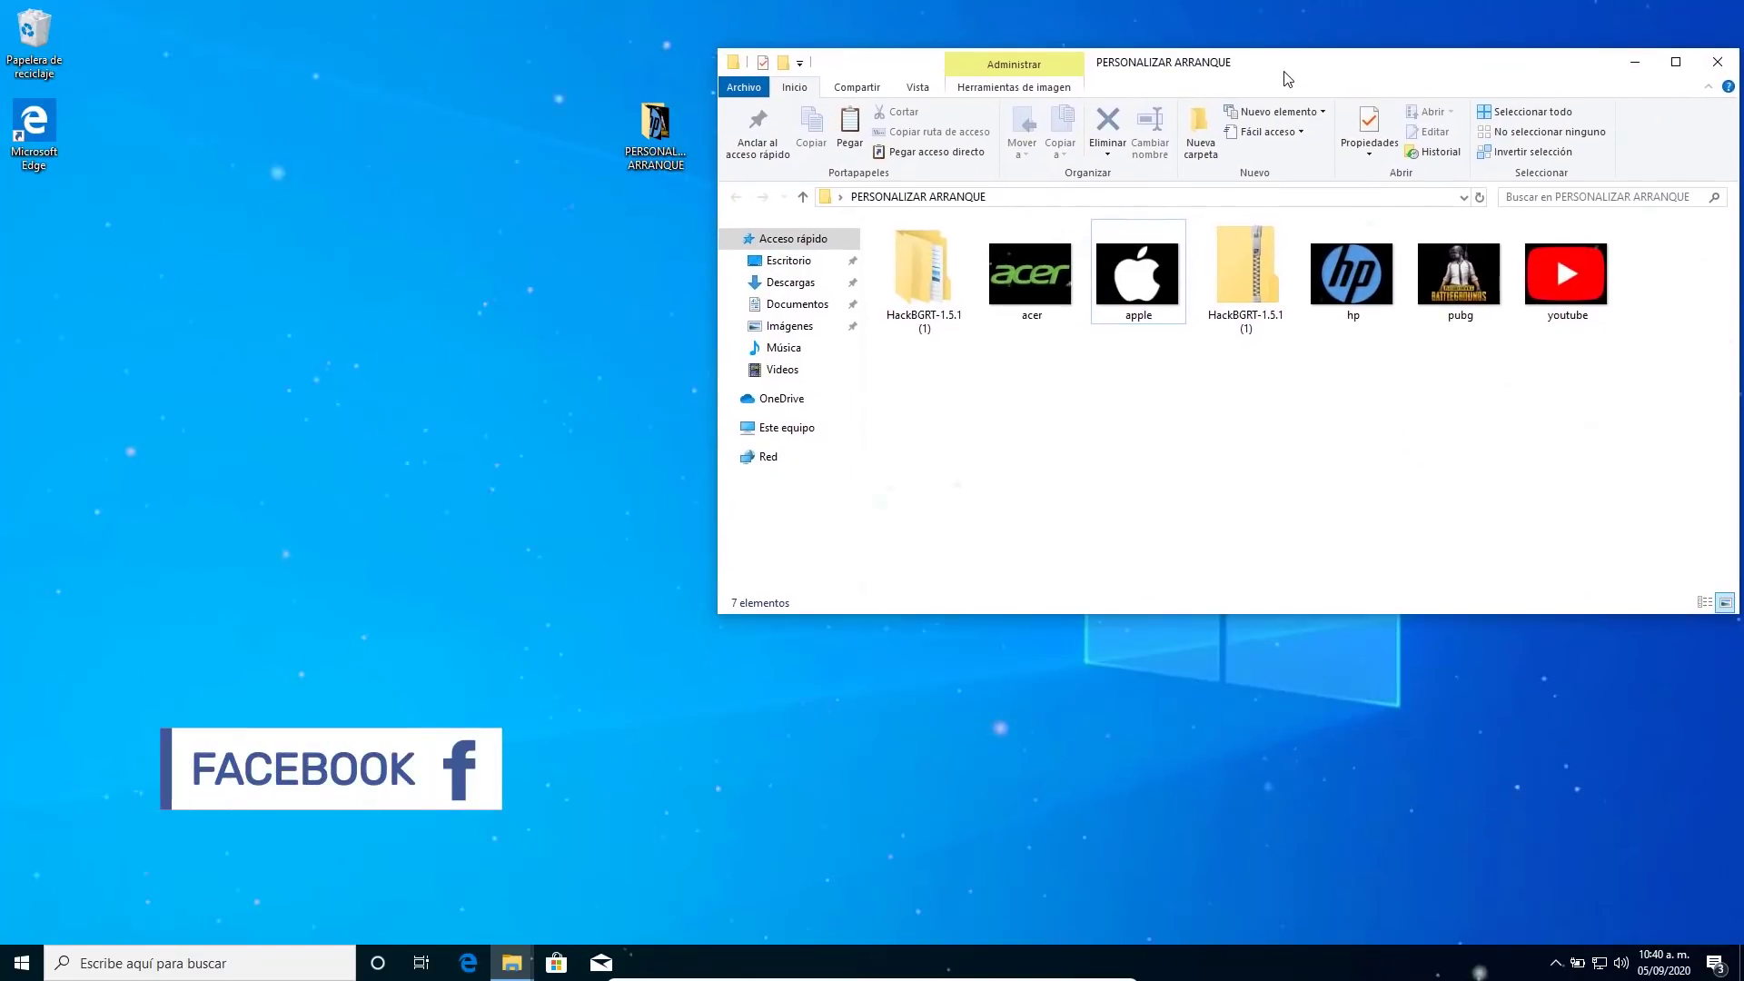
right_click(1124, 278)
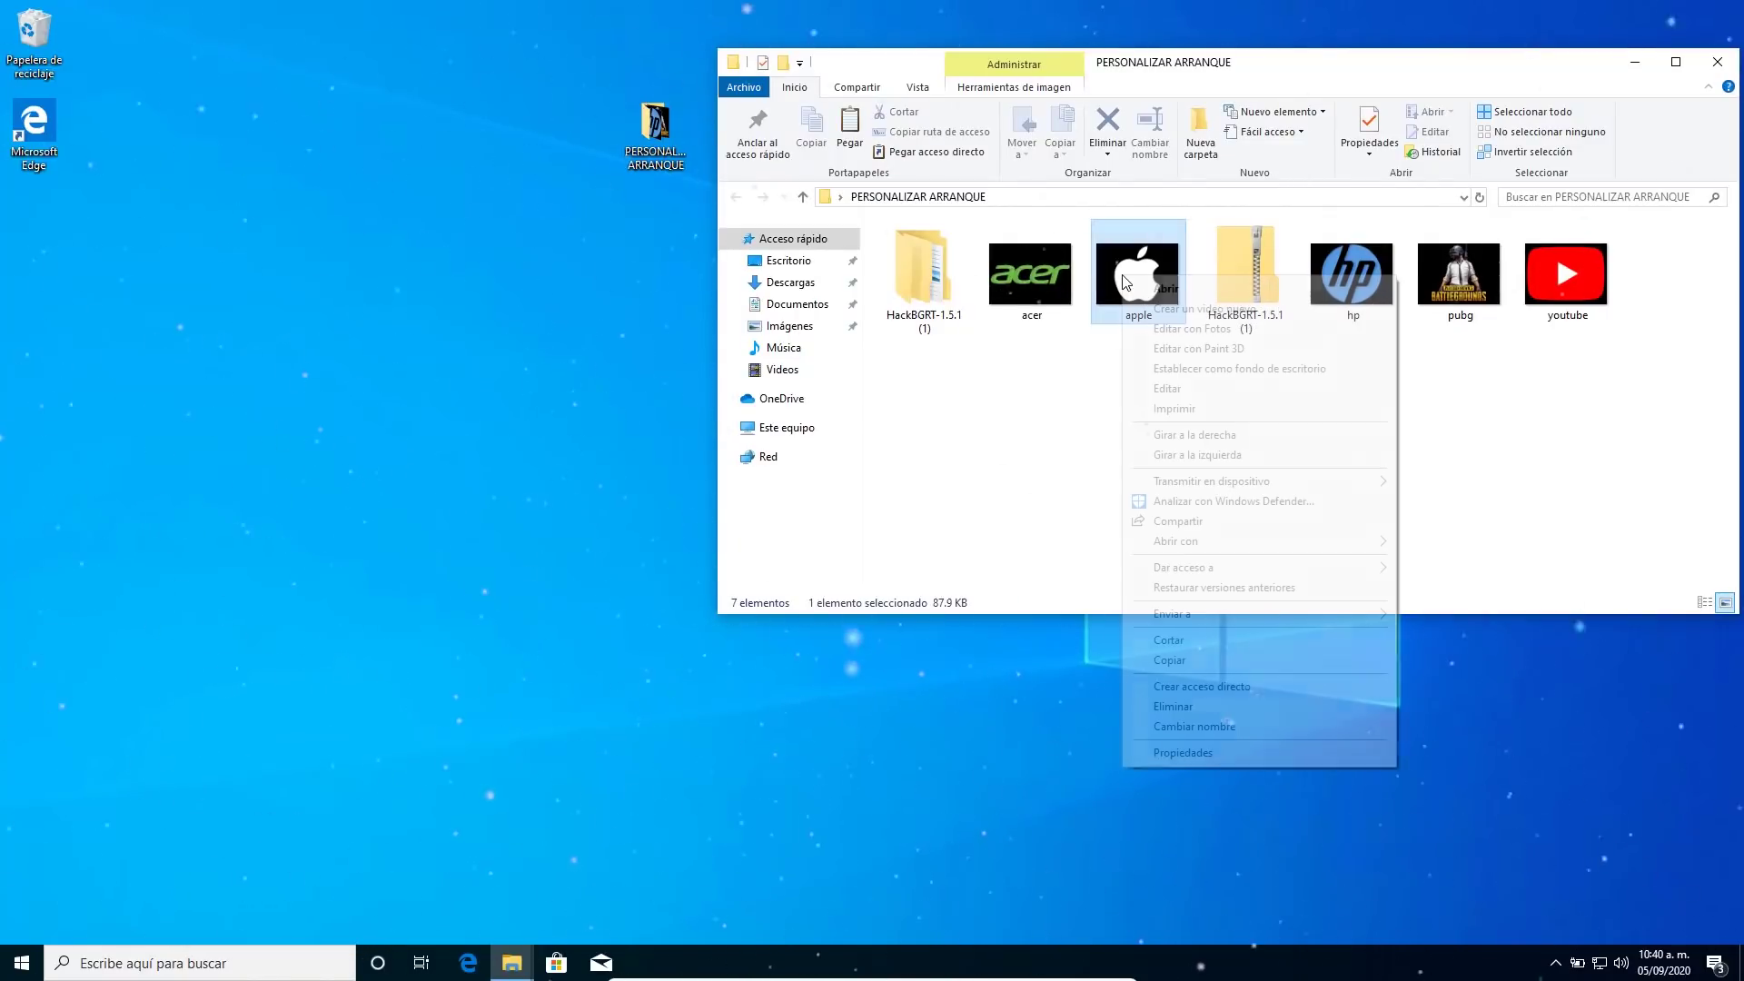
mouse_move(1272, 545)
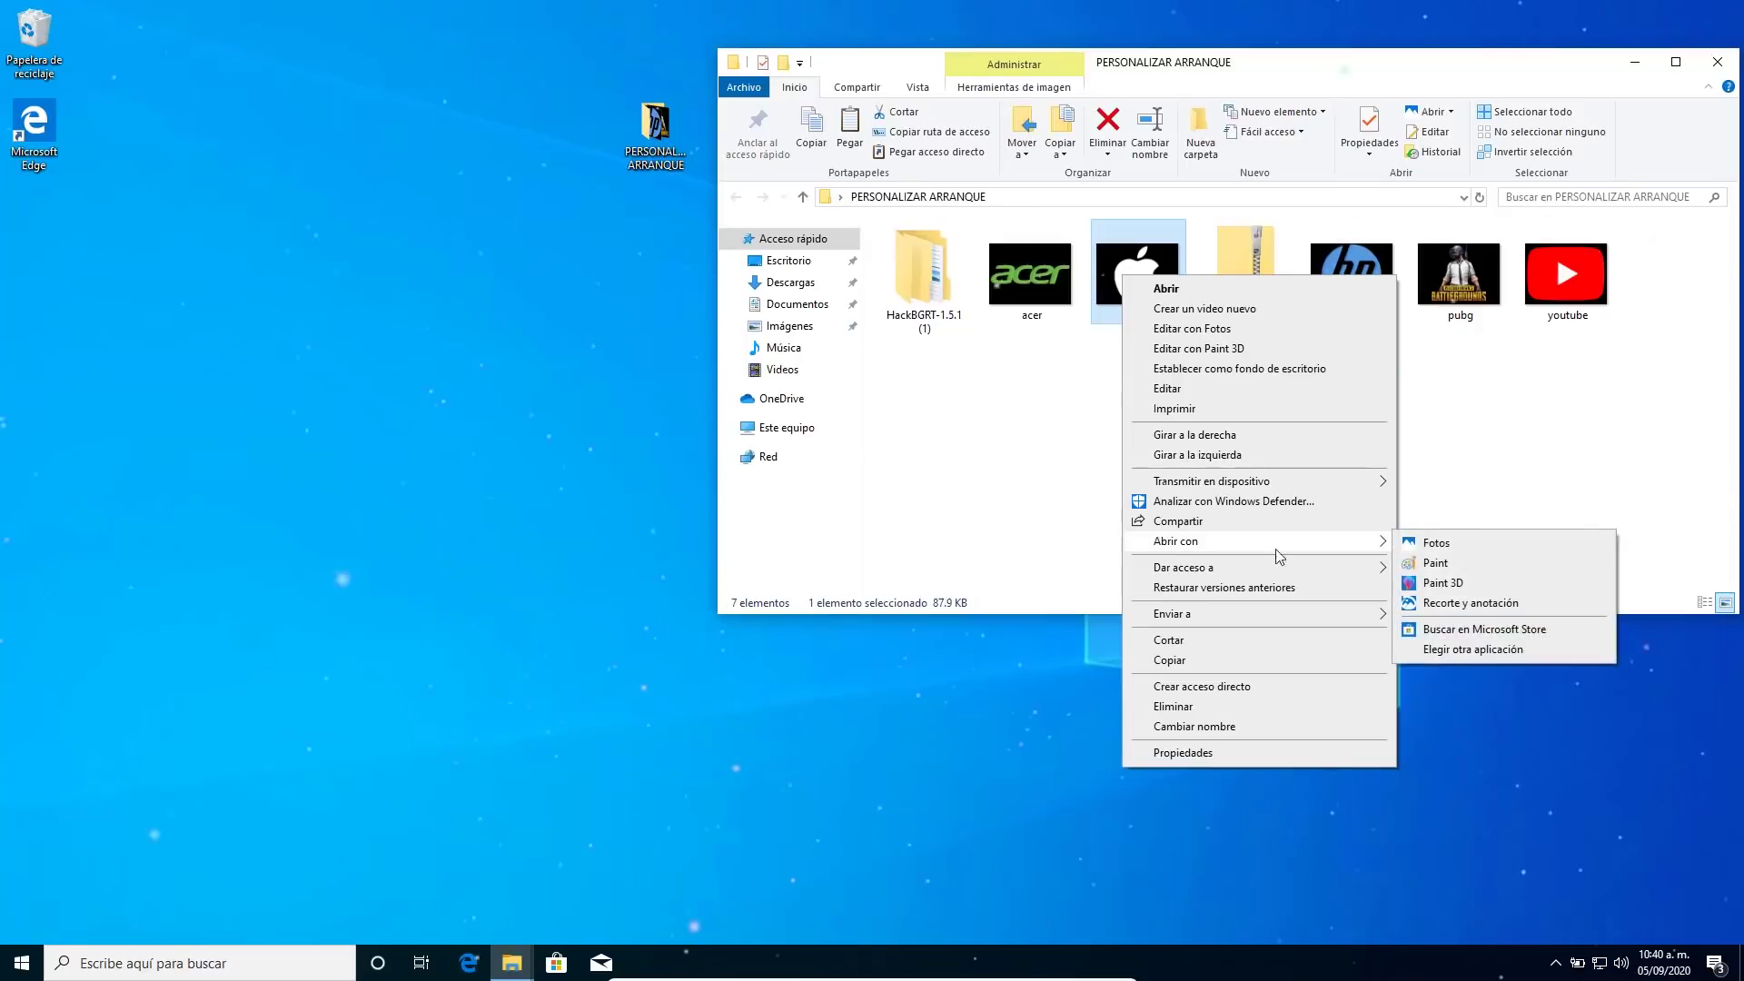
click(1431, 564)
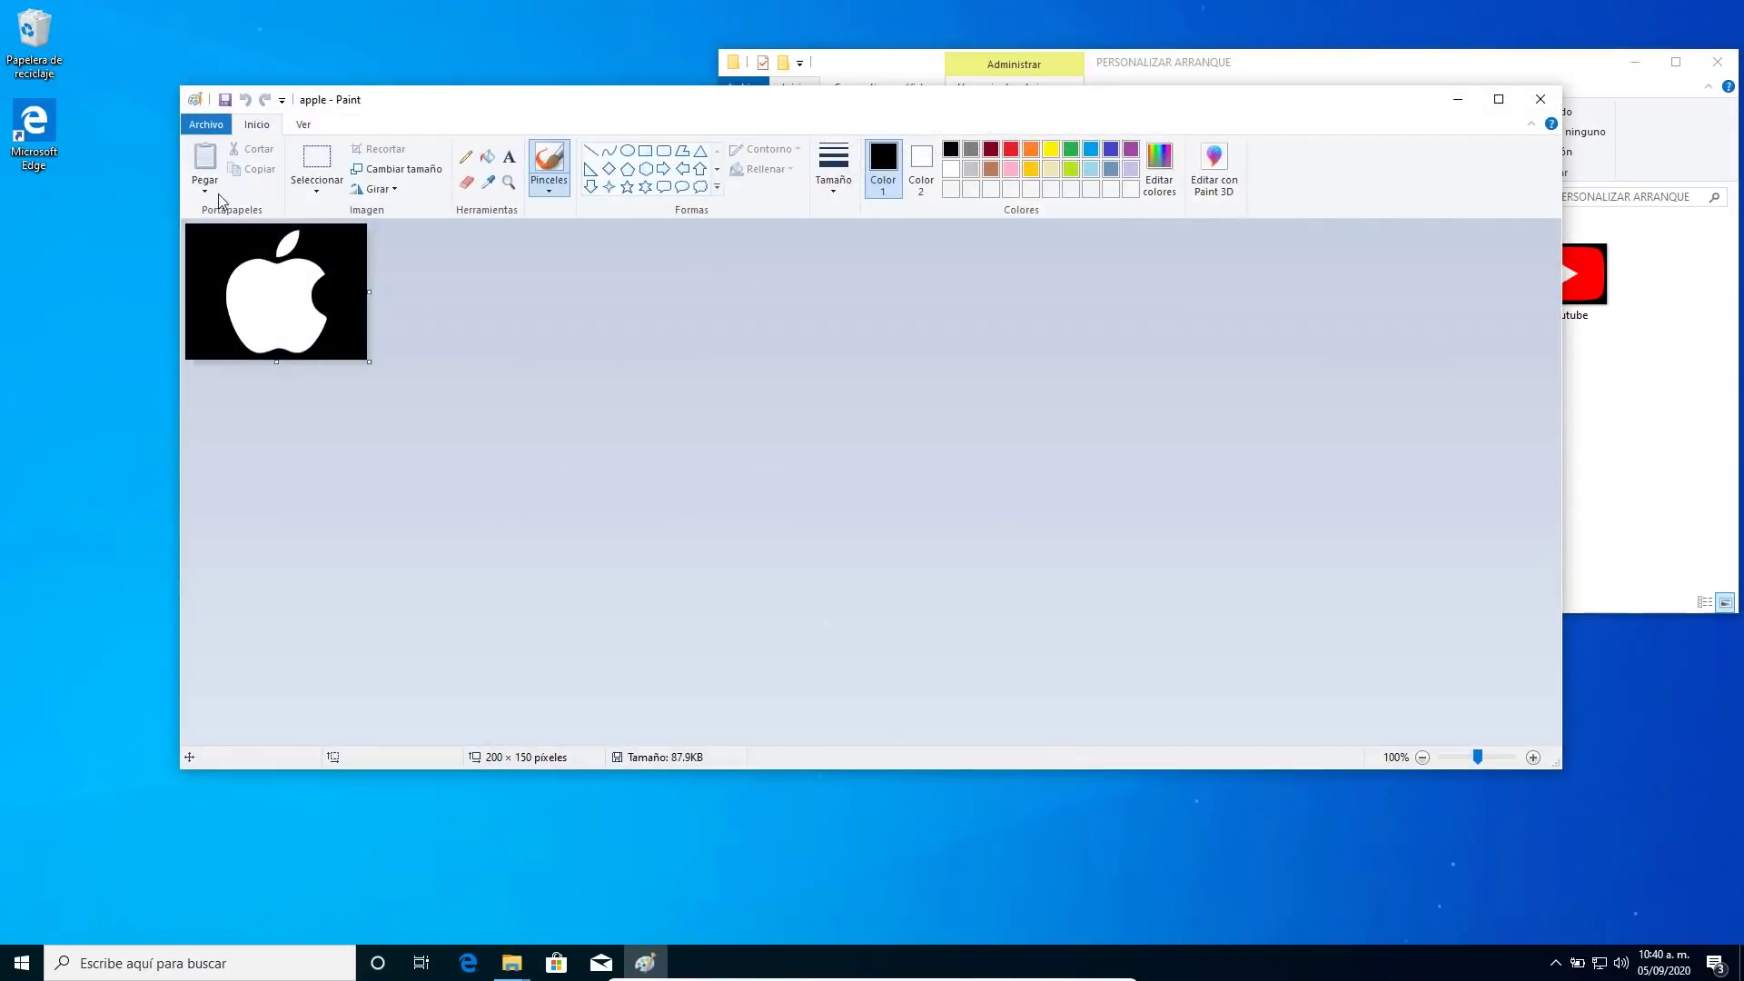
click(201, 125)
mouse_move(323, 282)
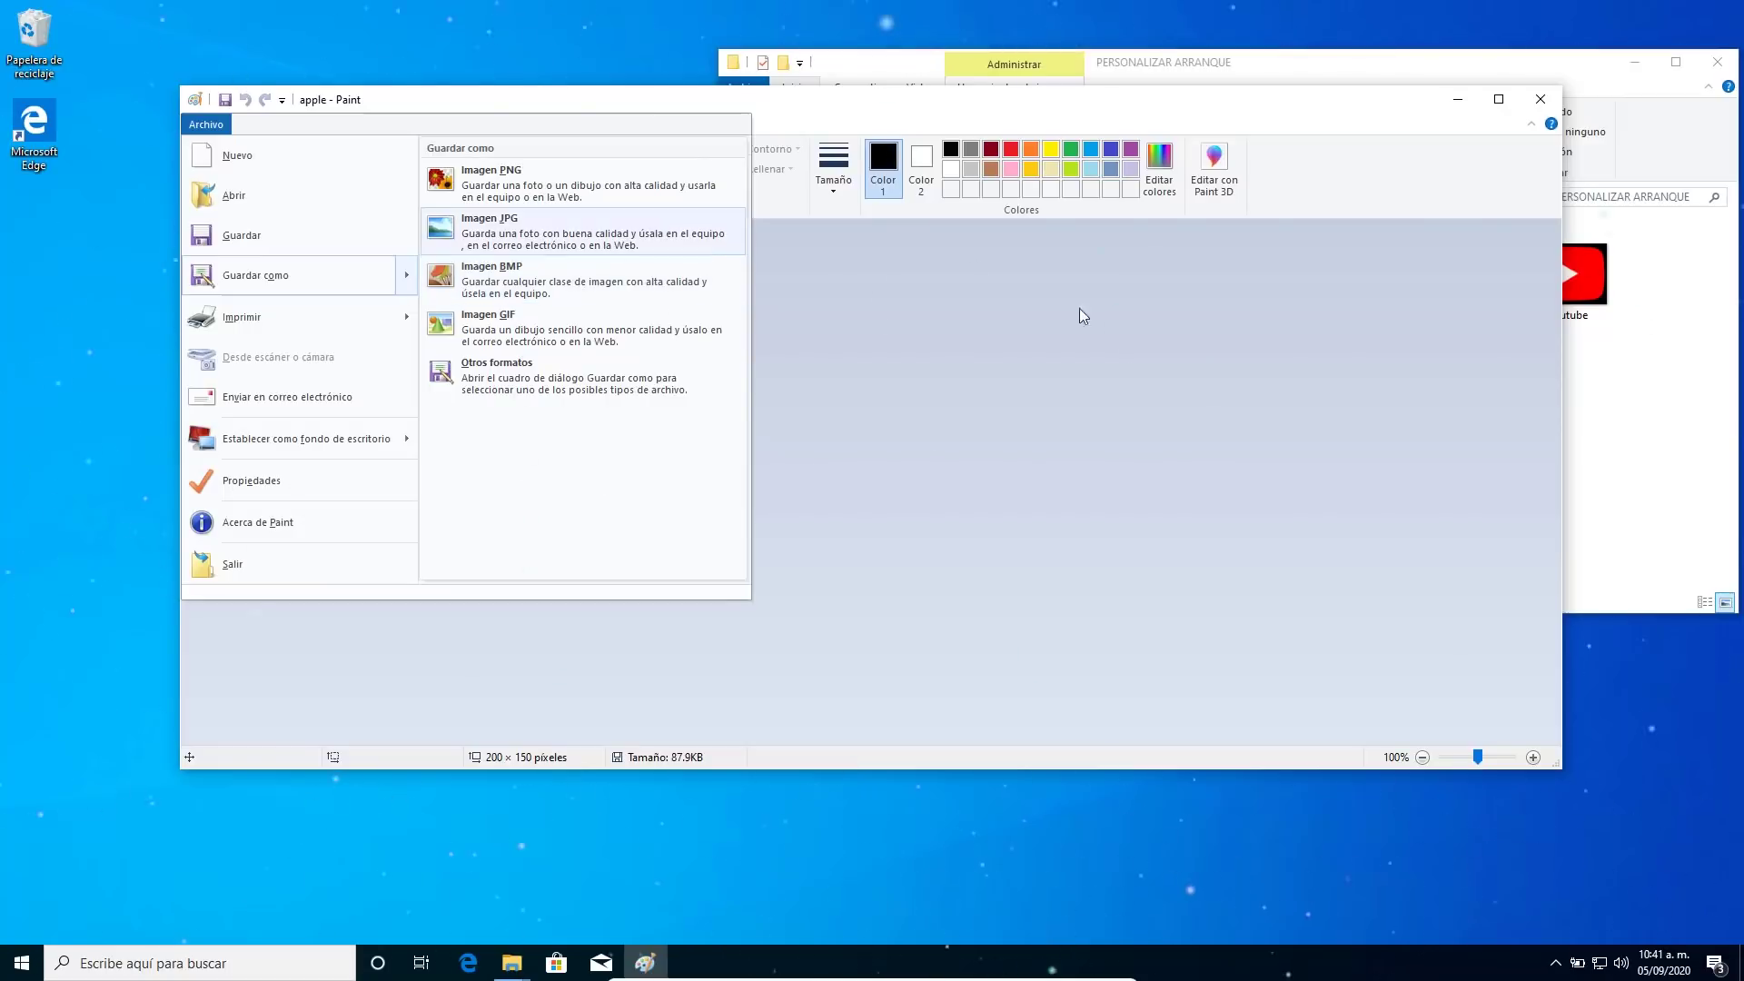
click(1084, 354)
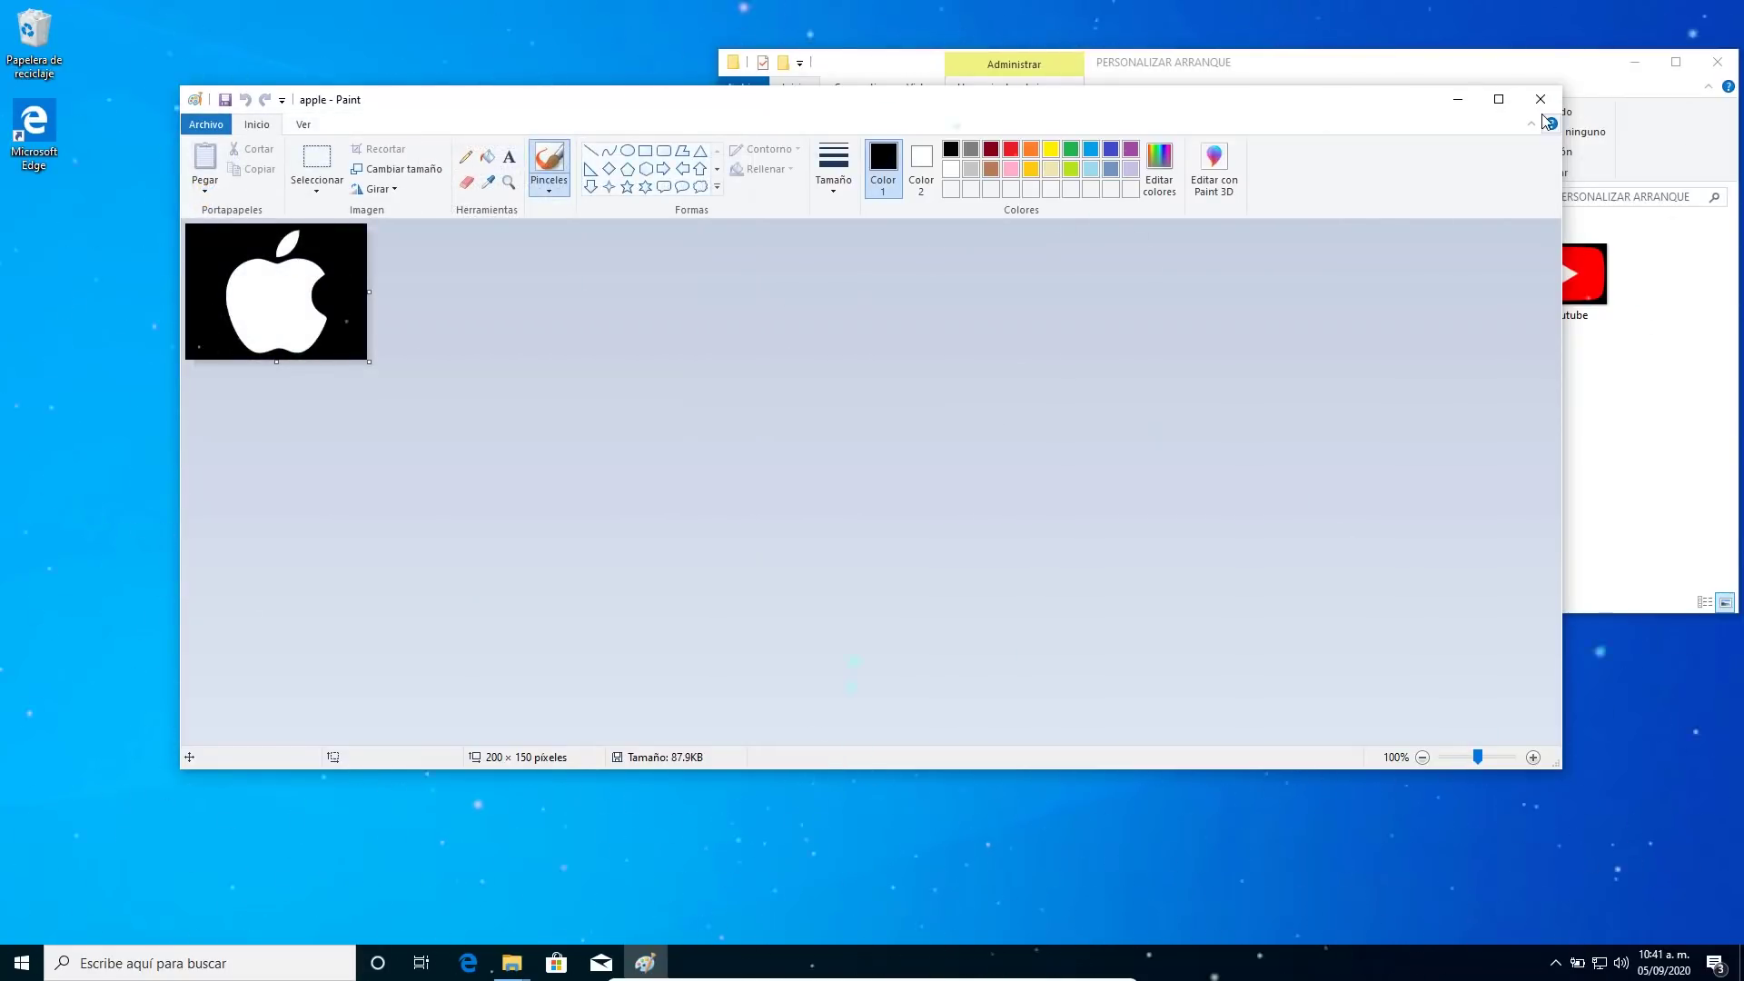
click(1540, 100)
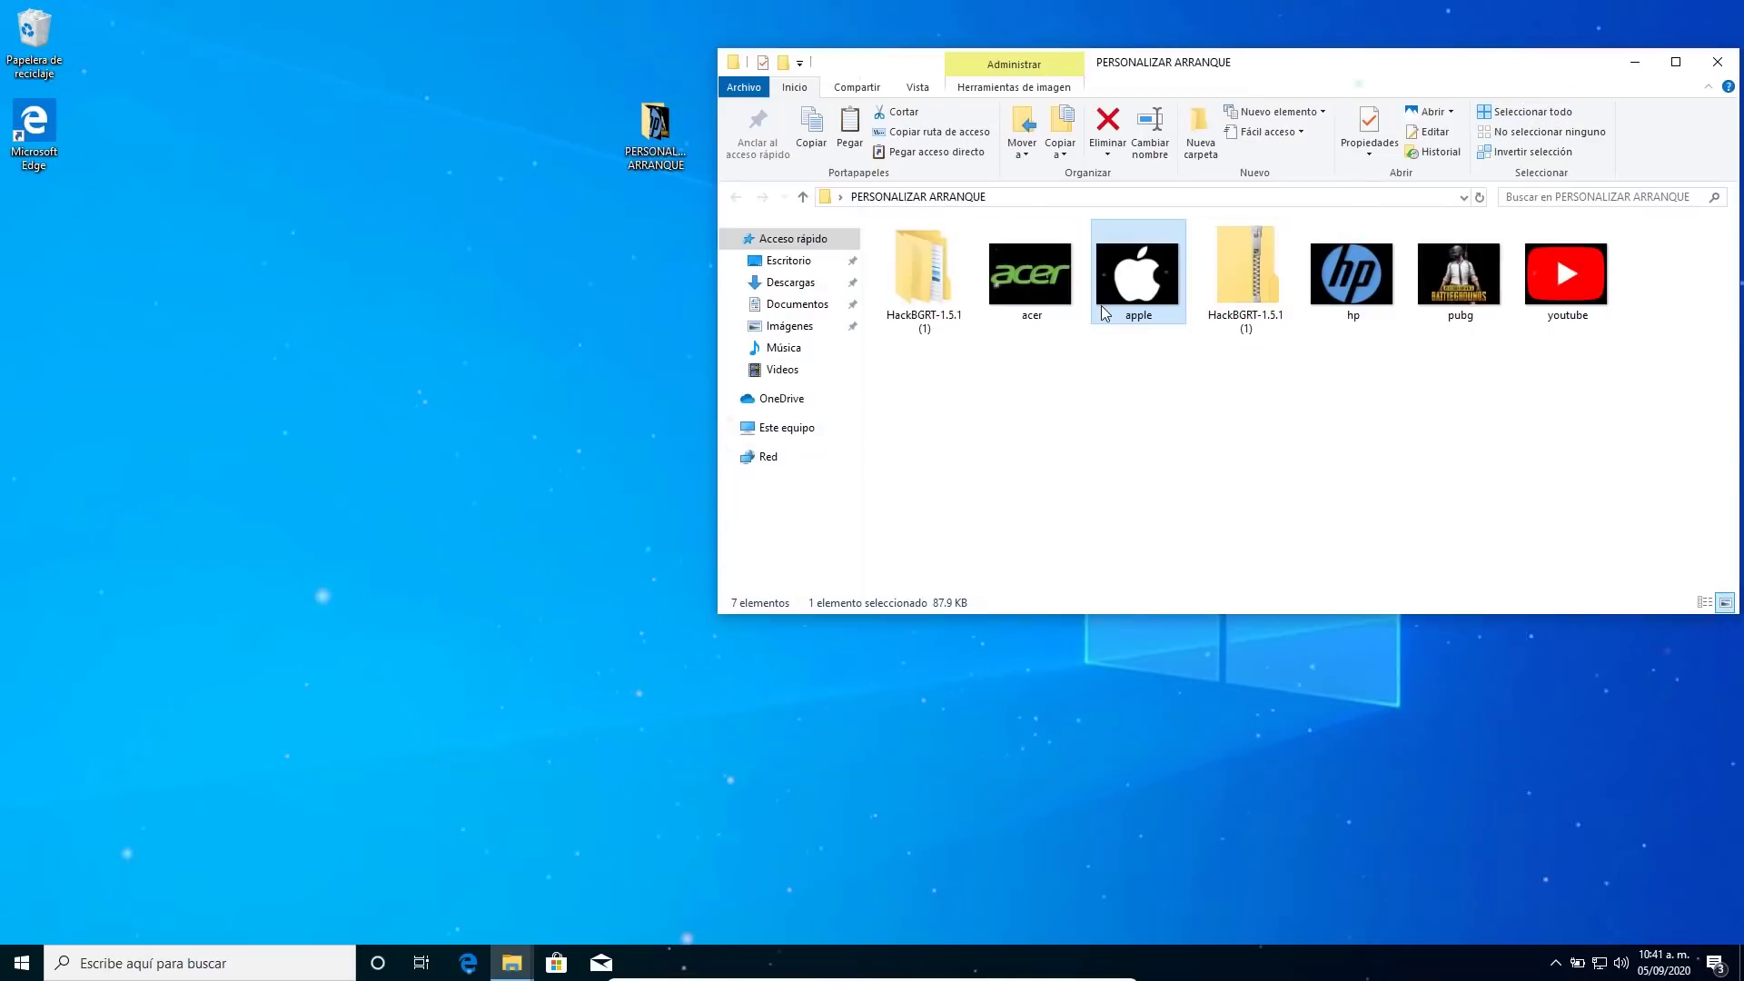
Rename the apple image in the PERSONALIZAR ARRANQUE folder as splash
right_click(1123, 318)
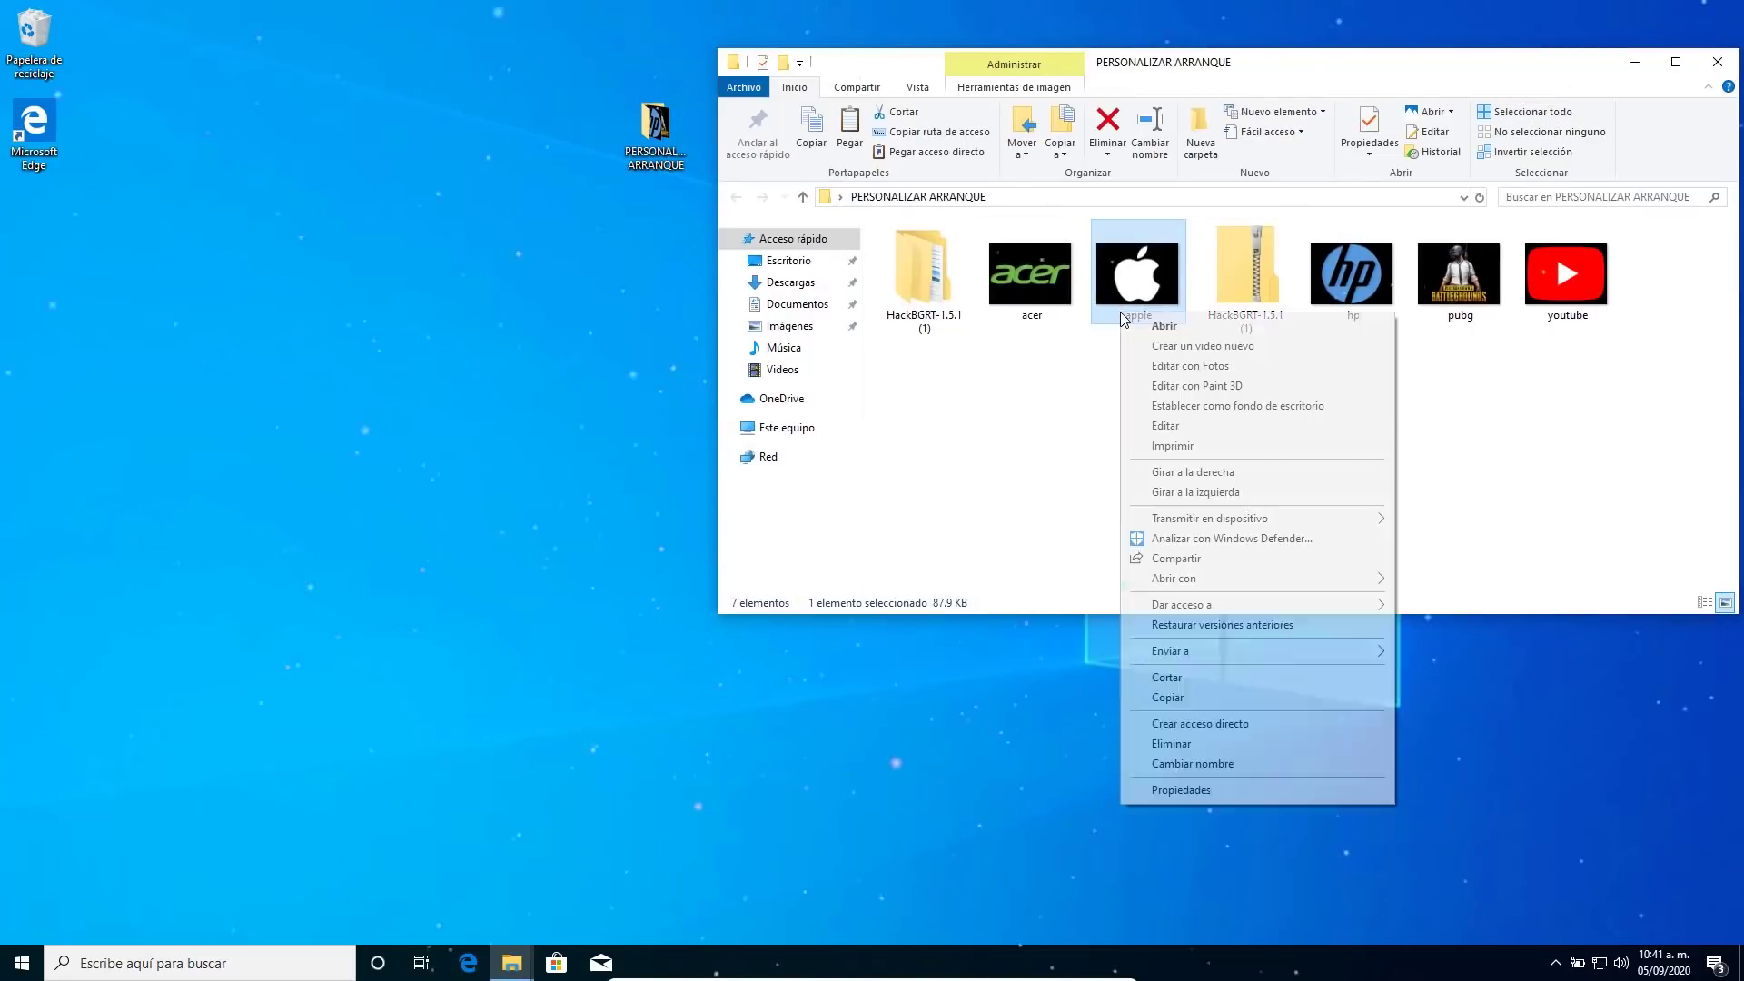
click(1208, 763)
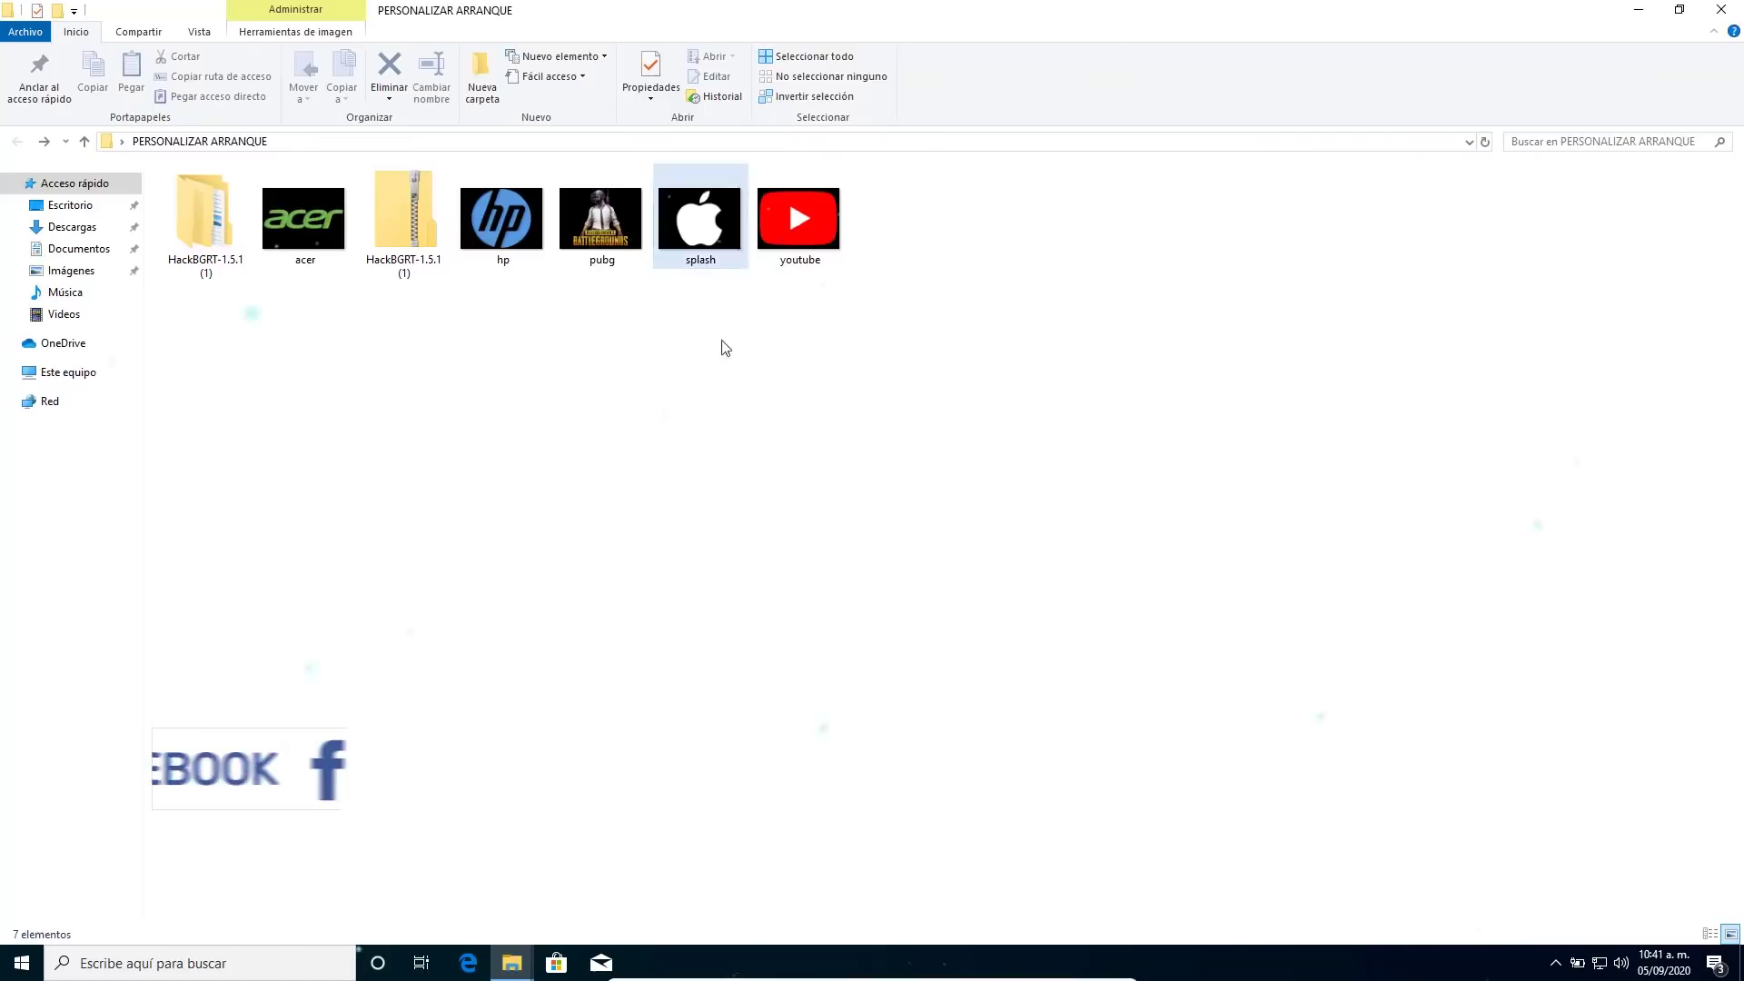
click(725, 348)
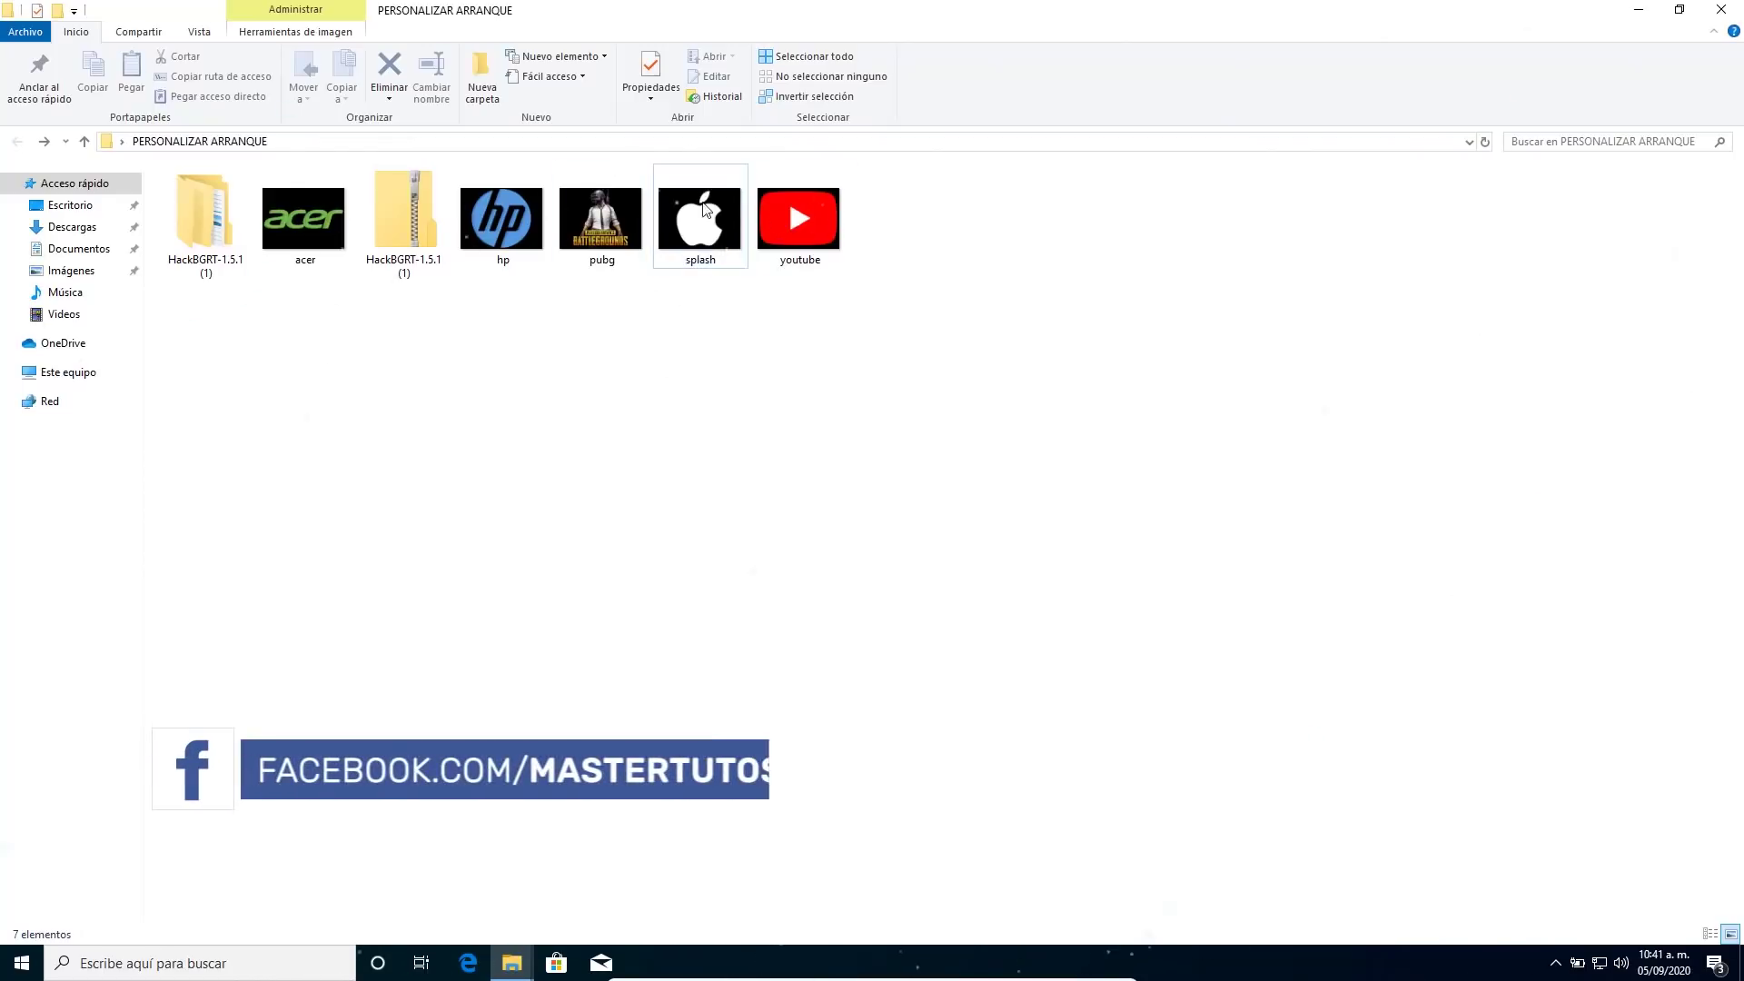
Run setup from the HackBGRT-1.5.1 folder on drive C: as administrator and allow it to make changes
click(10, 372)
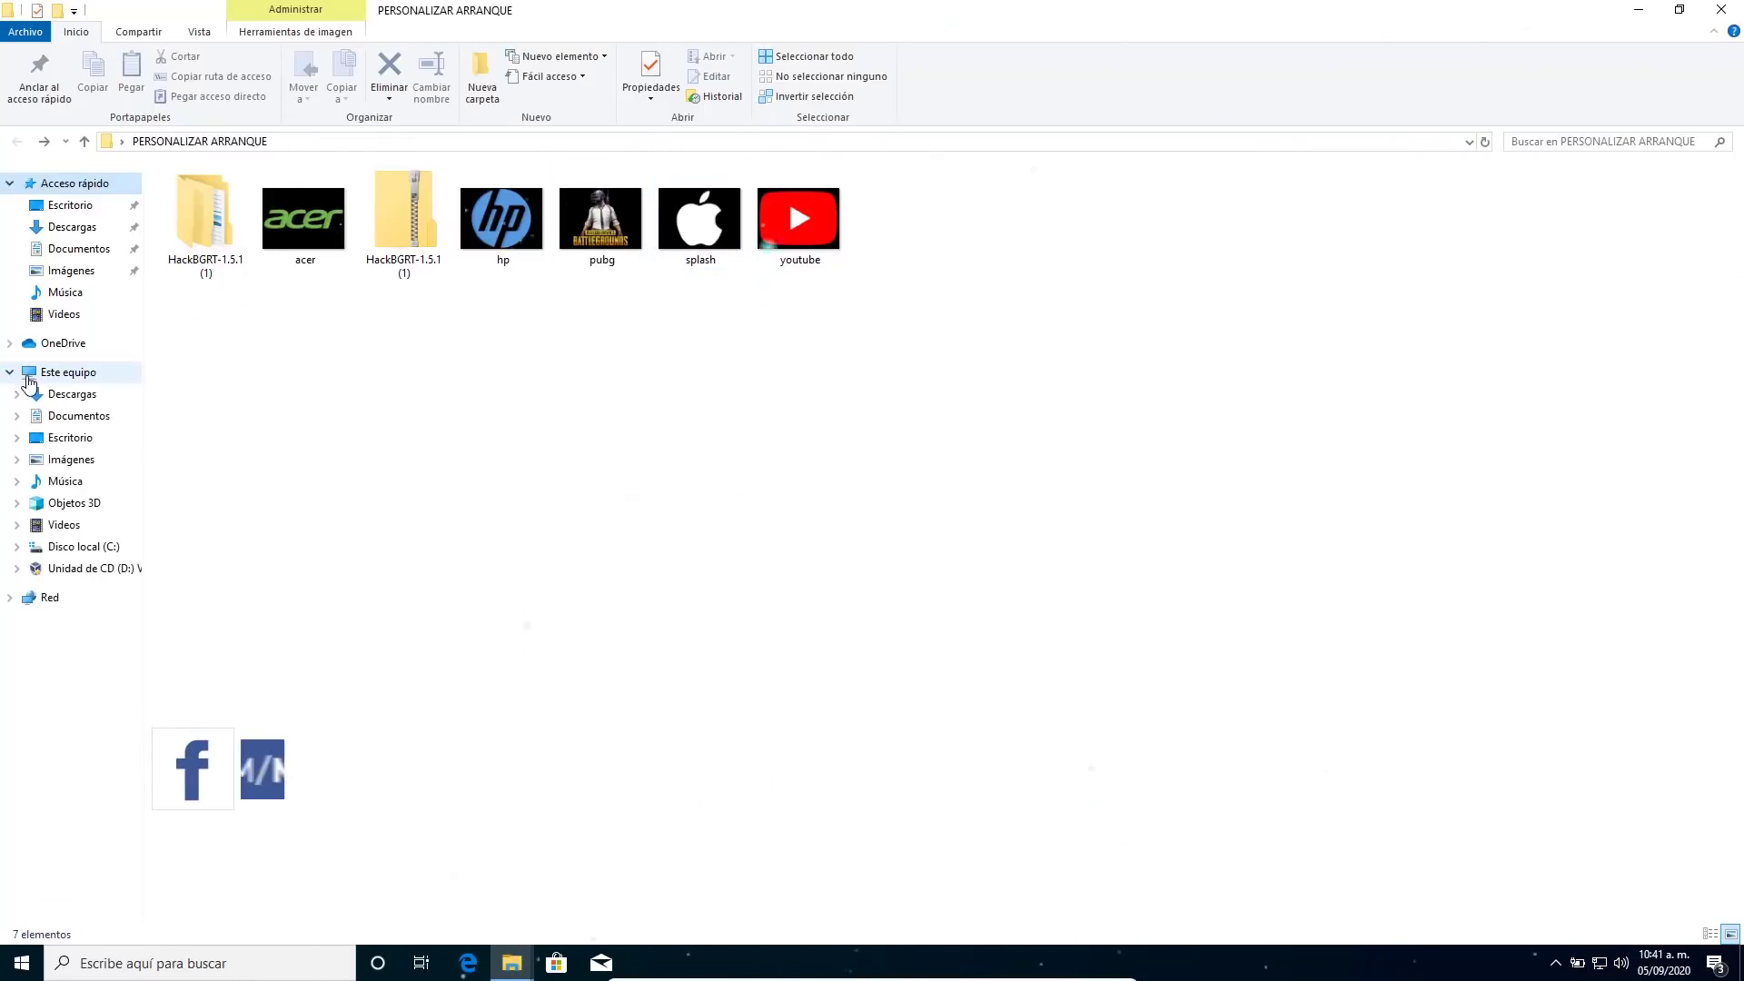
click(80, 549)
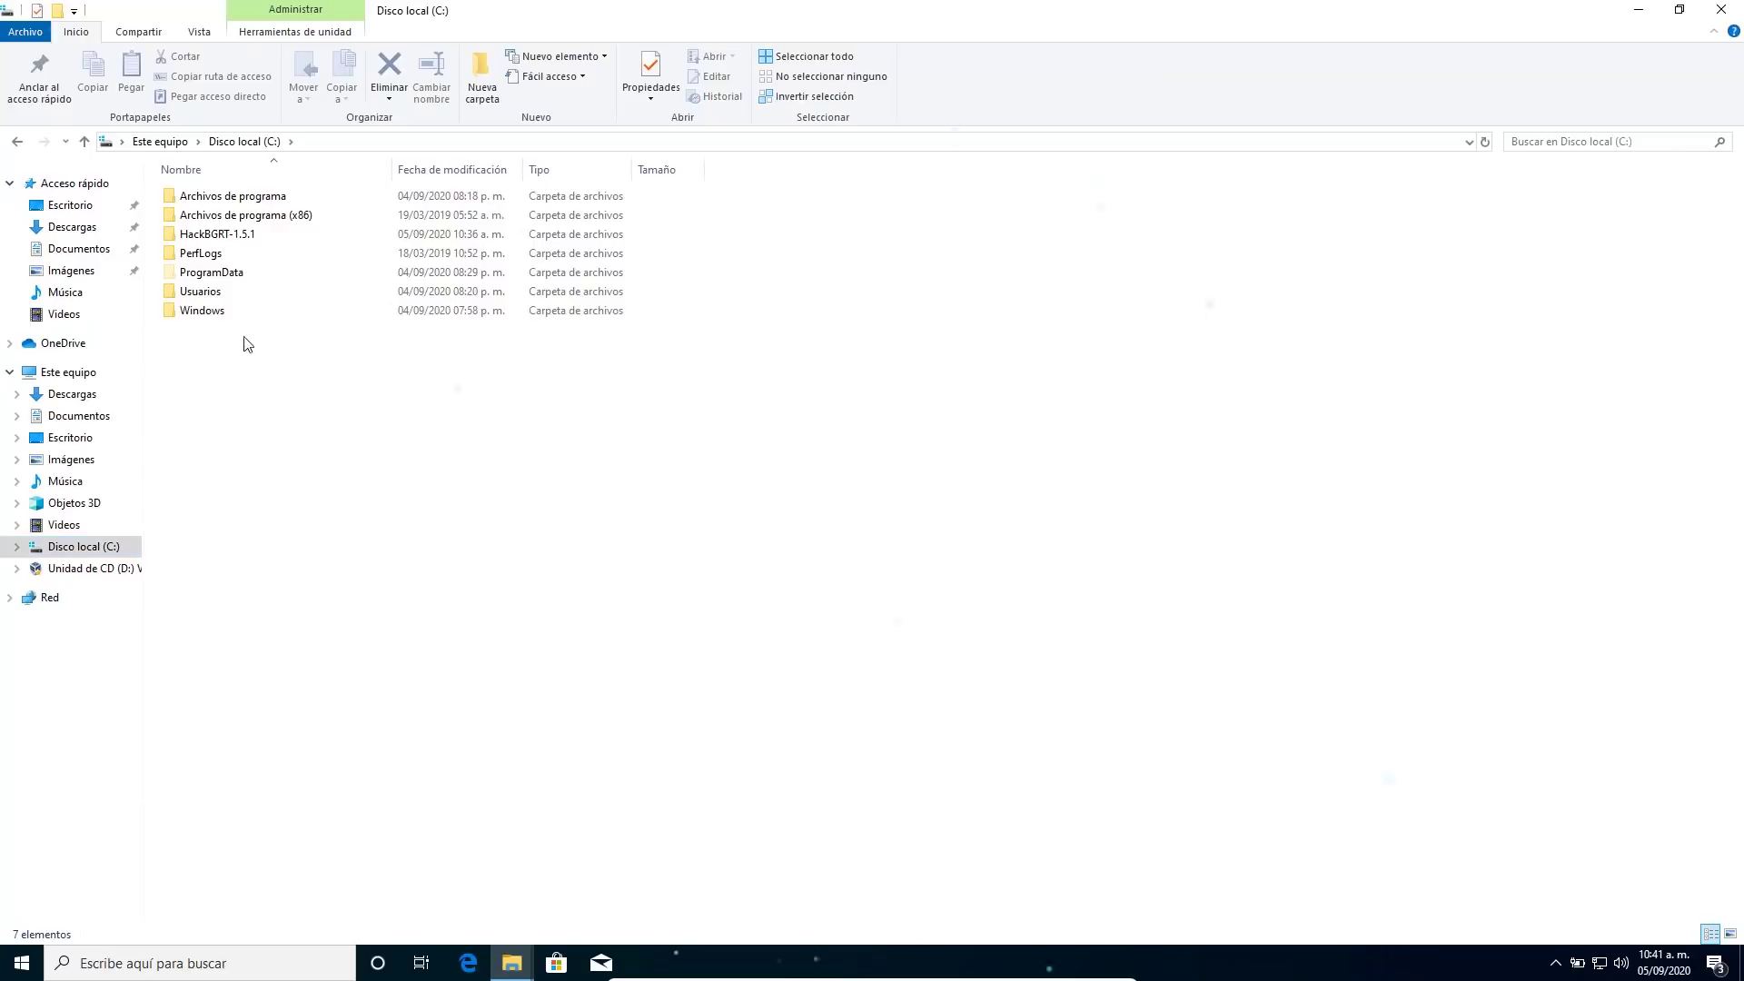
double_click(218, 234)
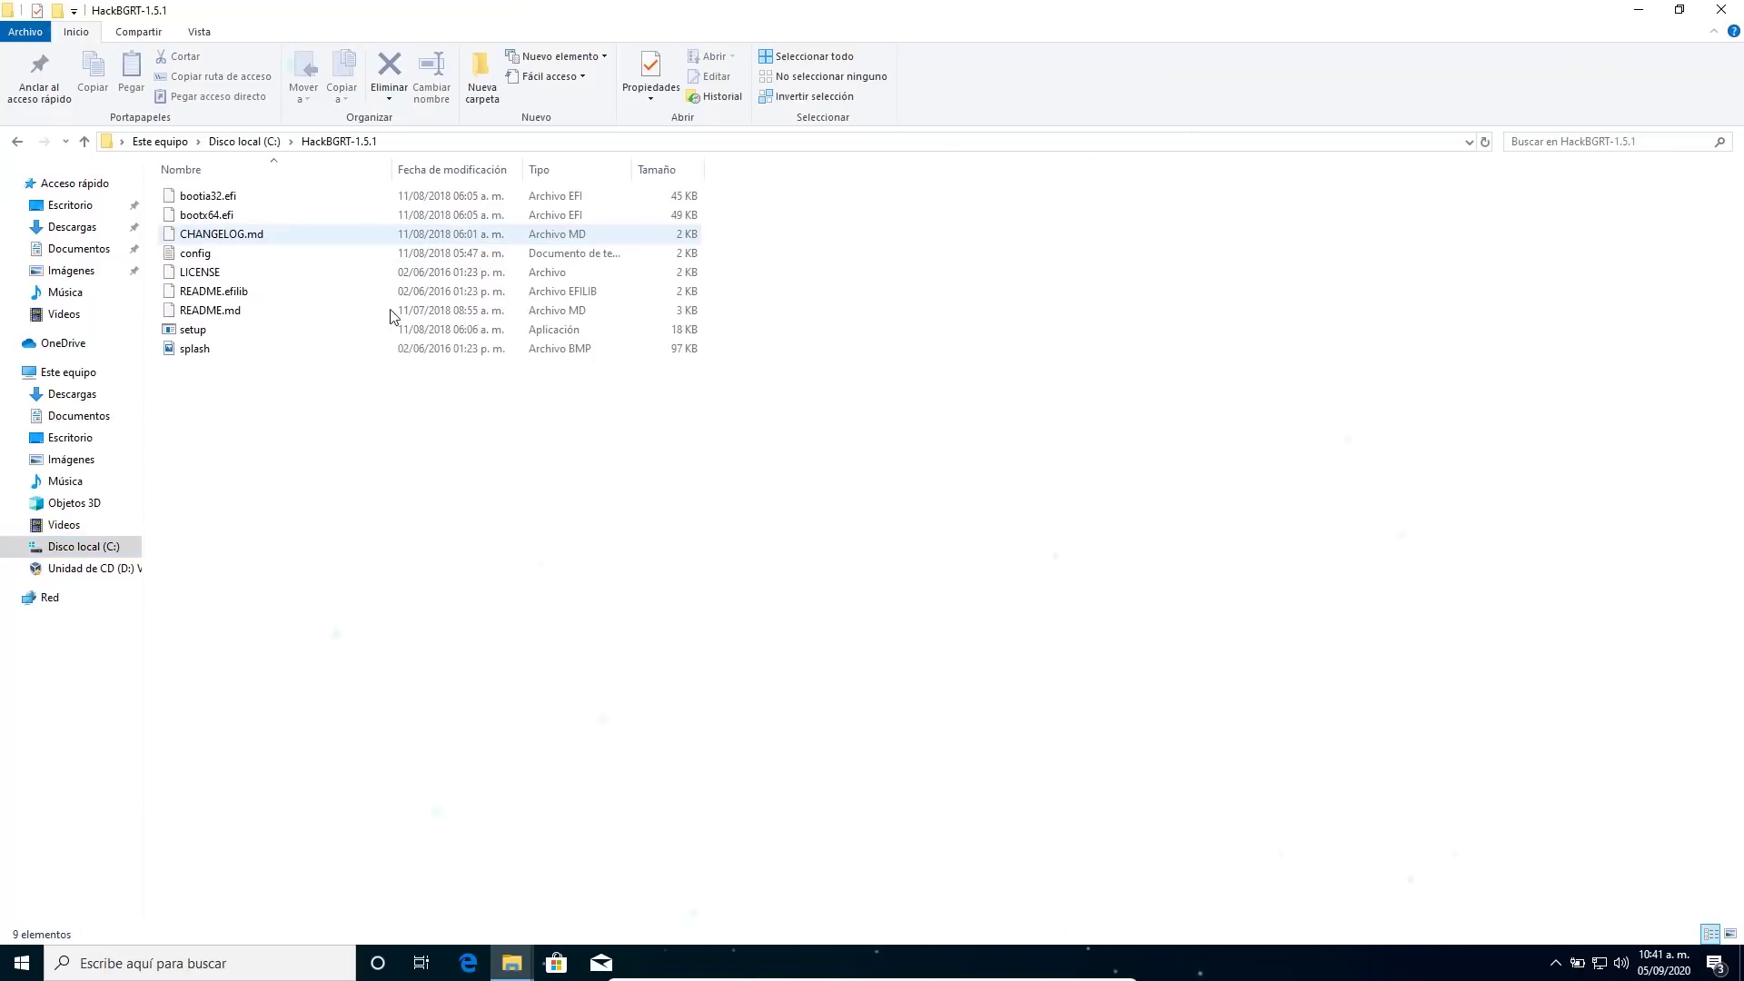
right_click(199, 335)
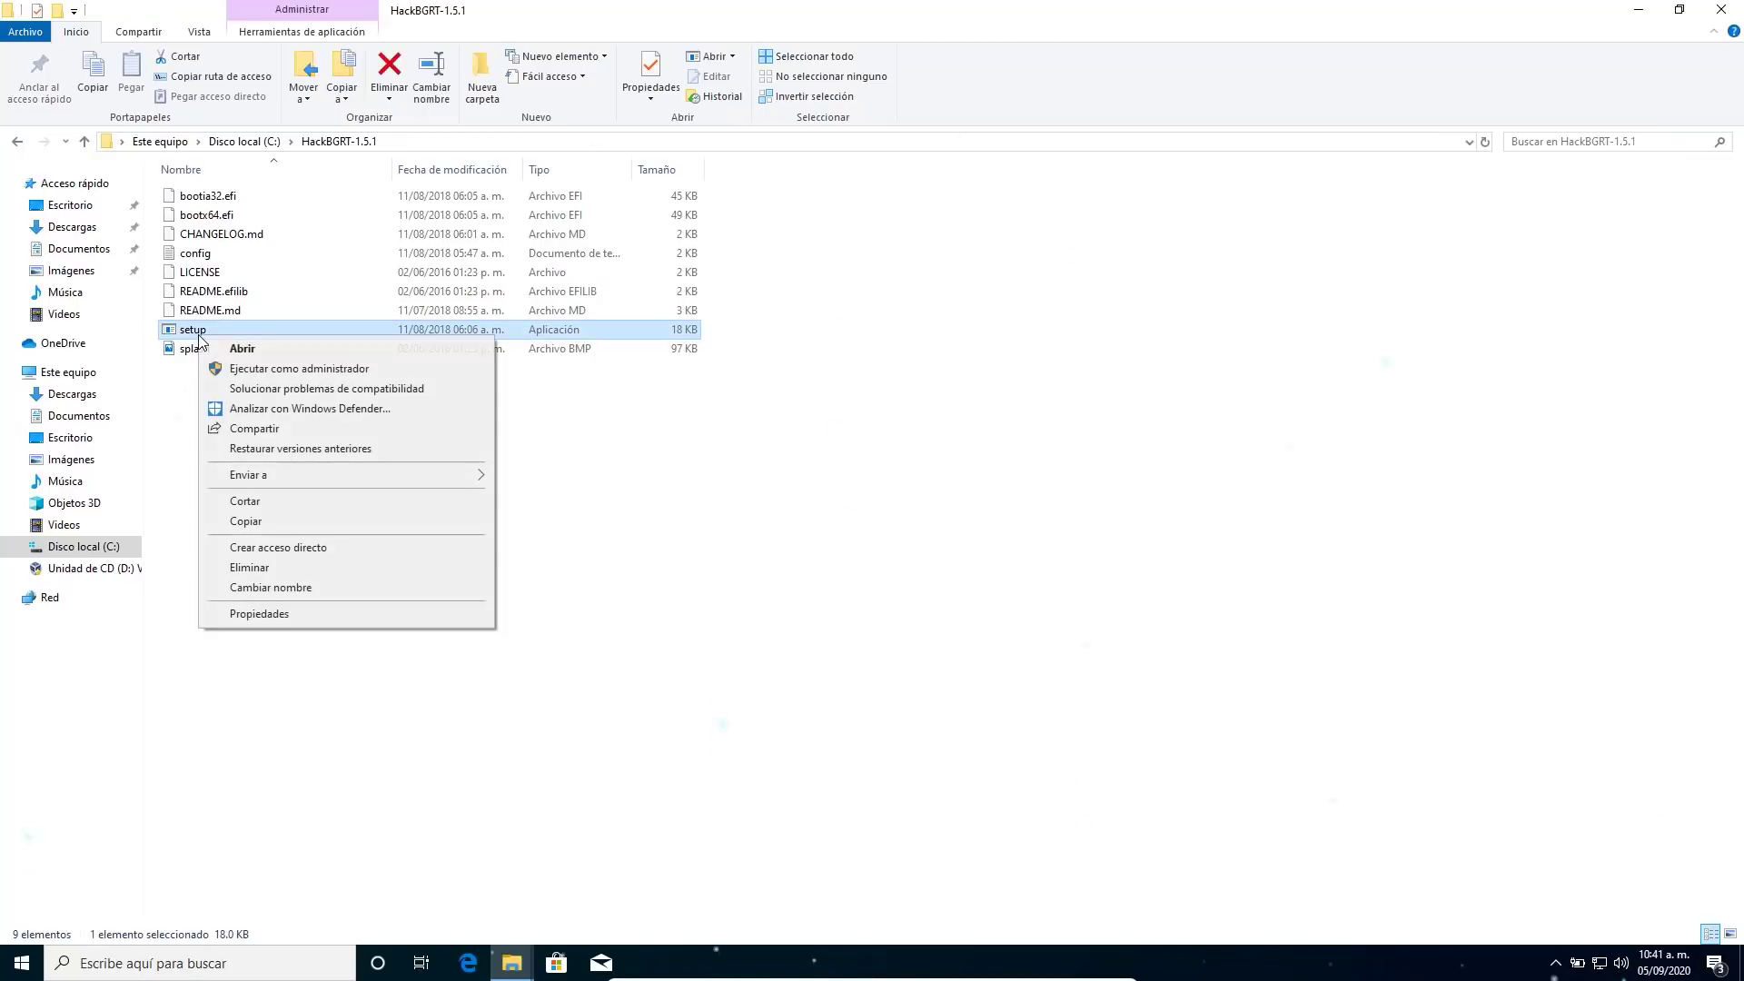
click(281, 375)
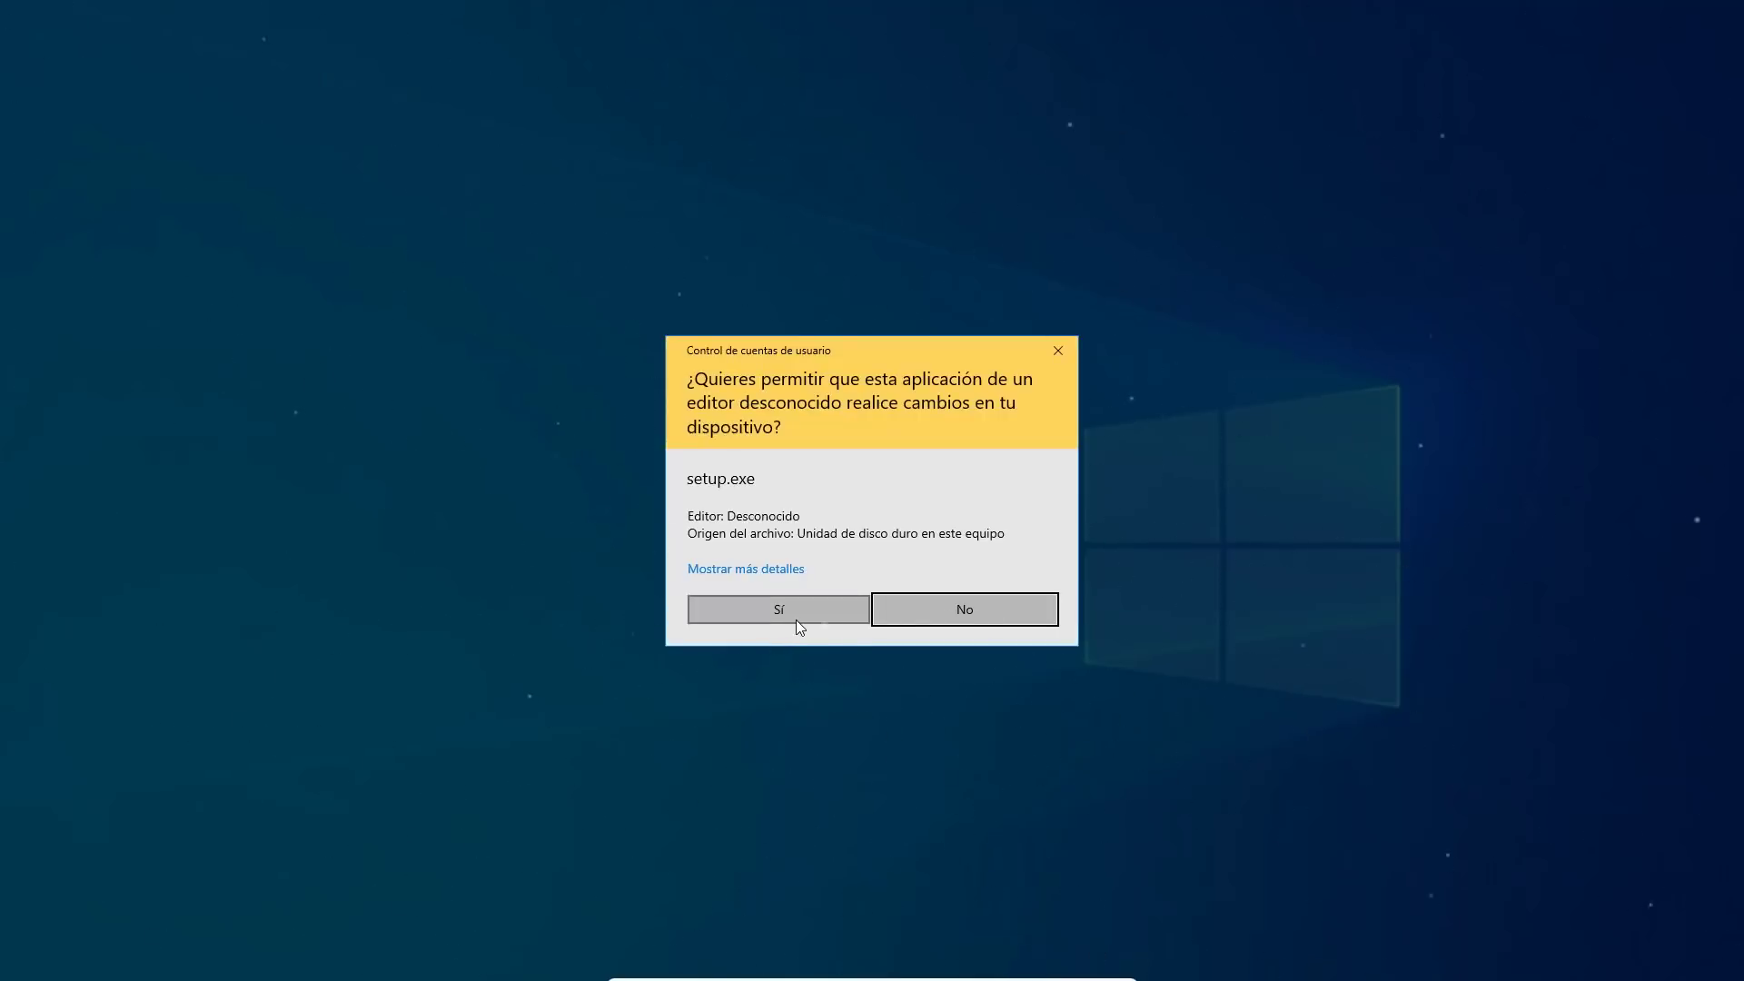
click(798, 622)
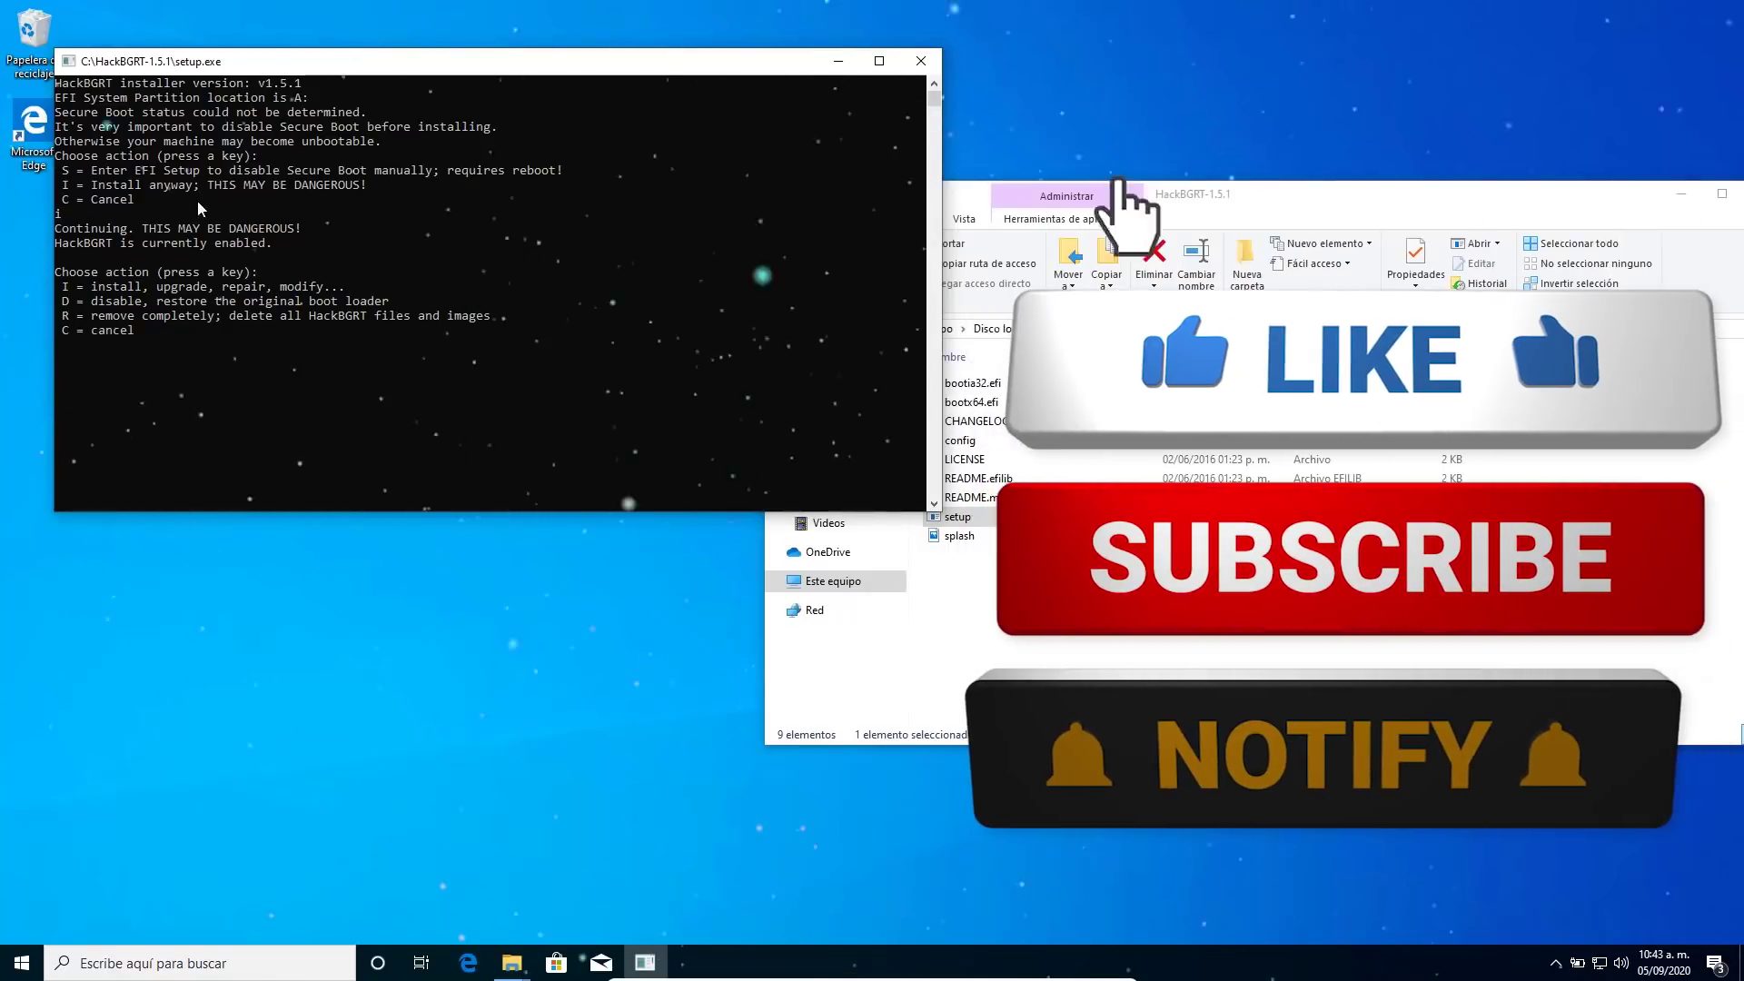
Choose the install option in the HackBGRT setup, review the config file, close it and the default splash image unedited, and minimize the setup window
drag(488, 74, 658, 104)
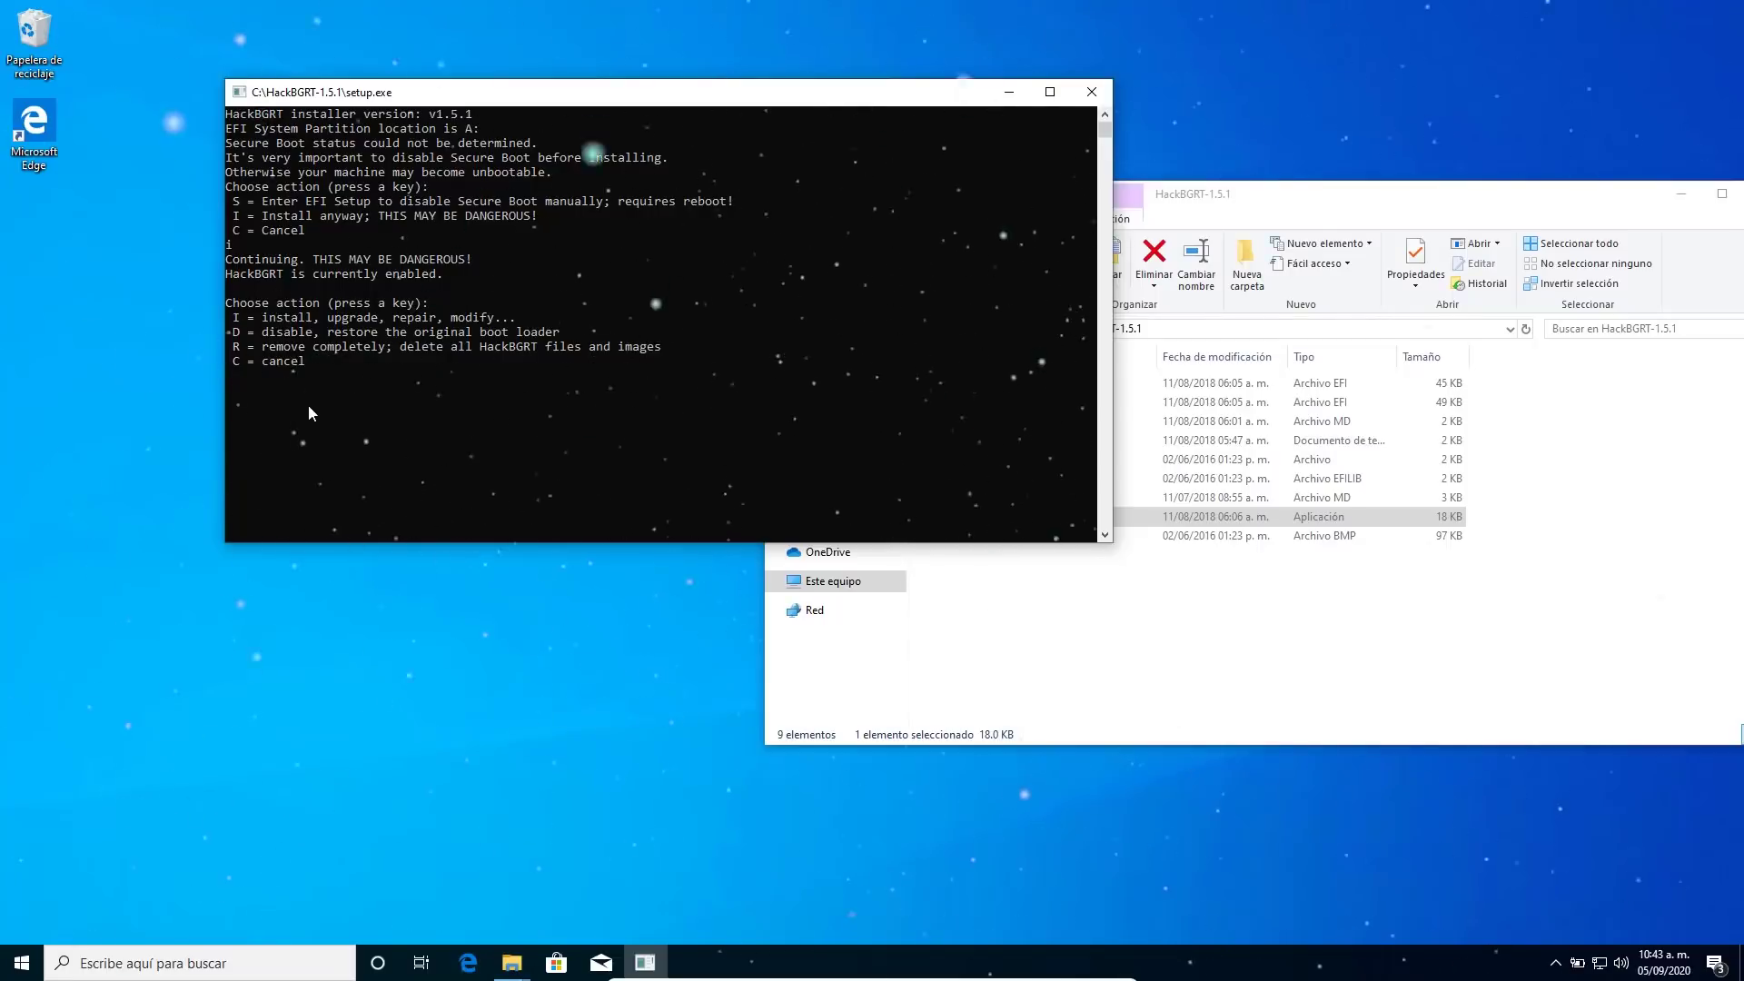
key(i)
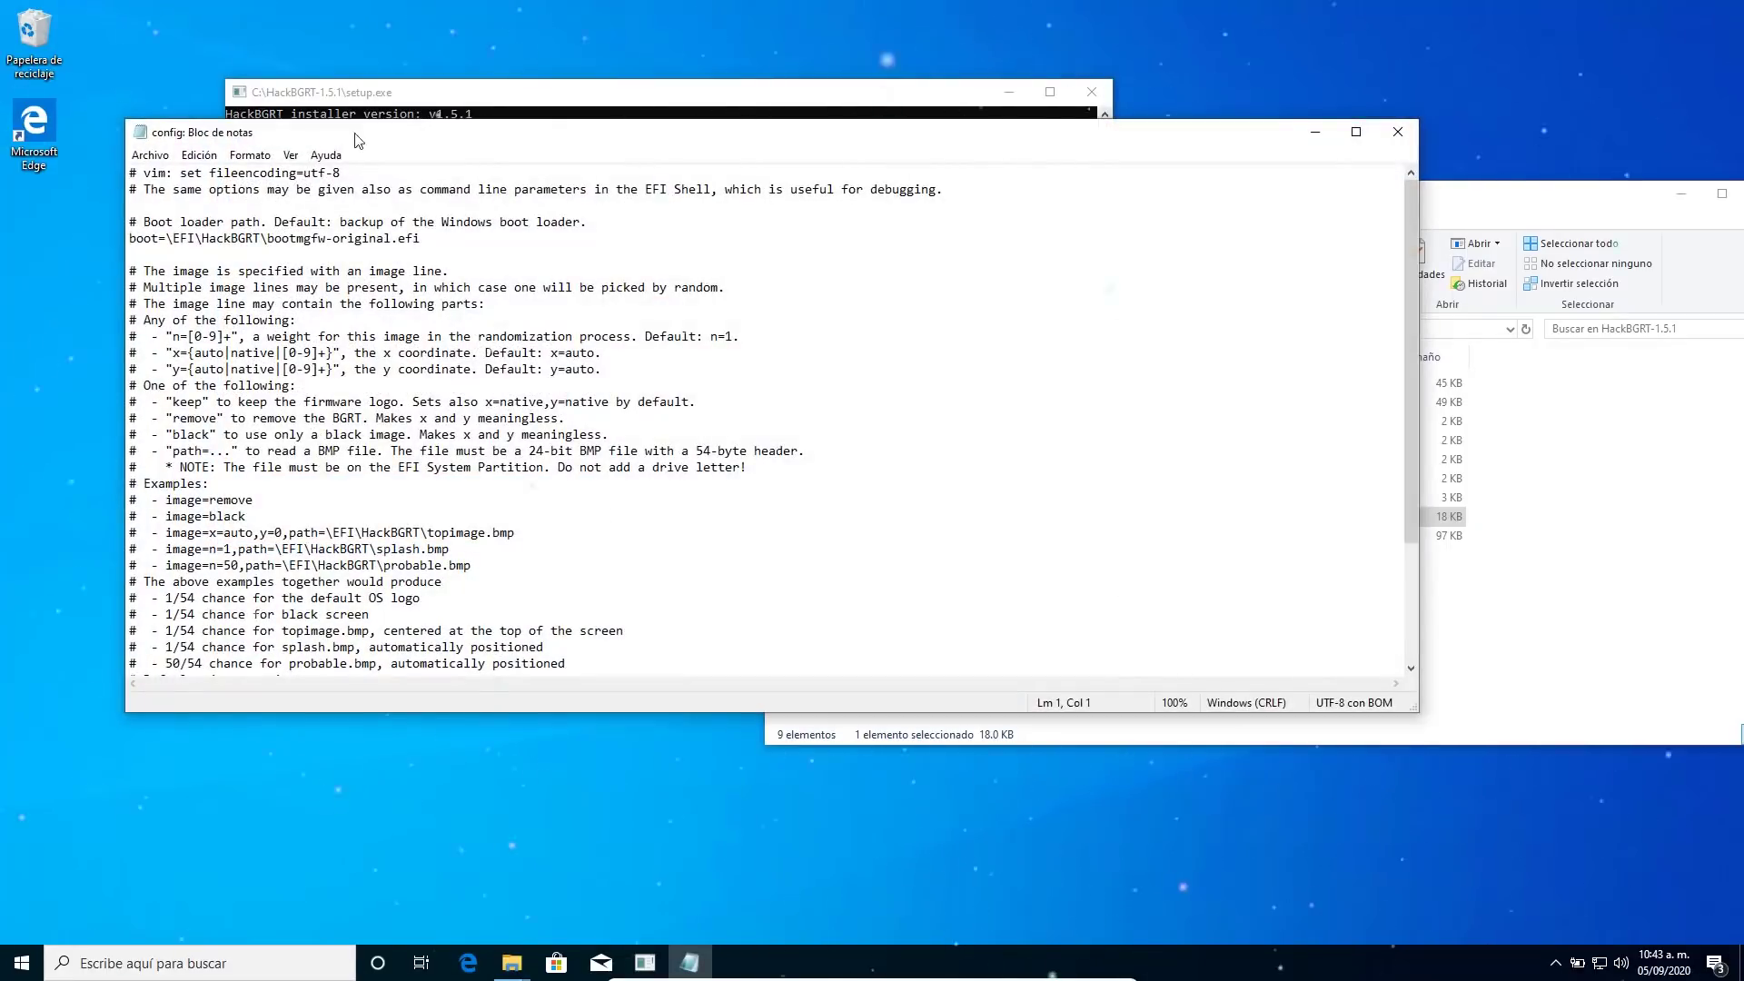
drag(388, 139, 496, 79)
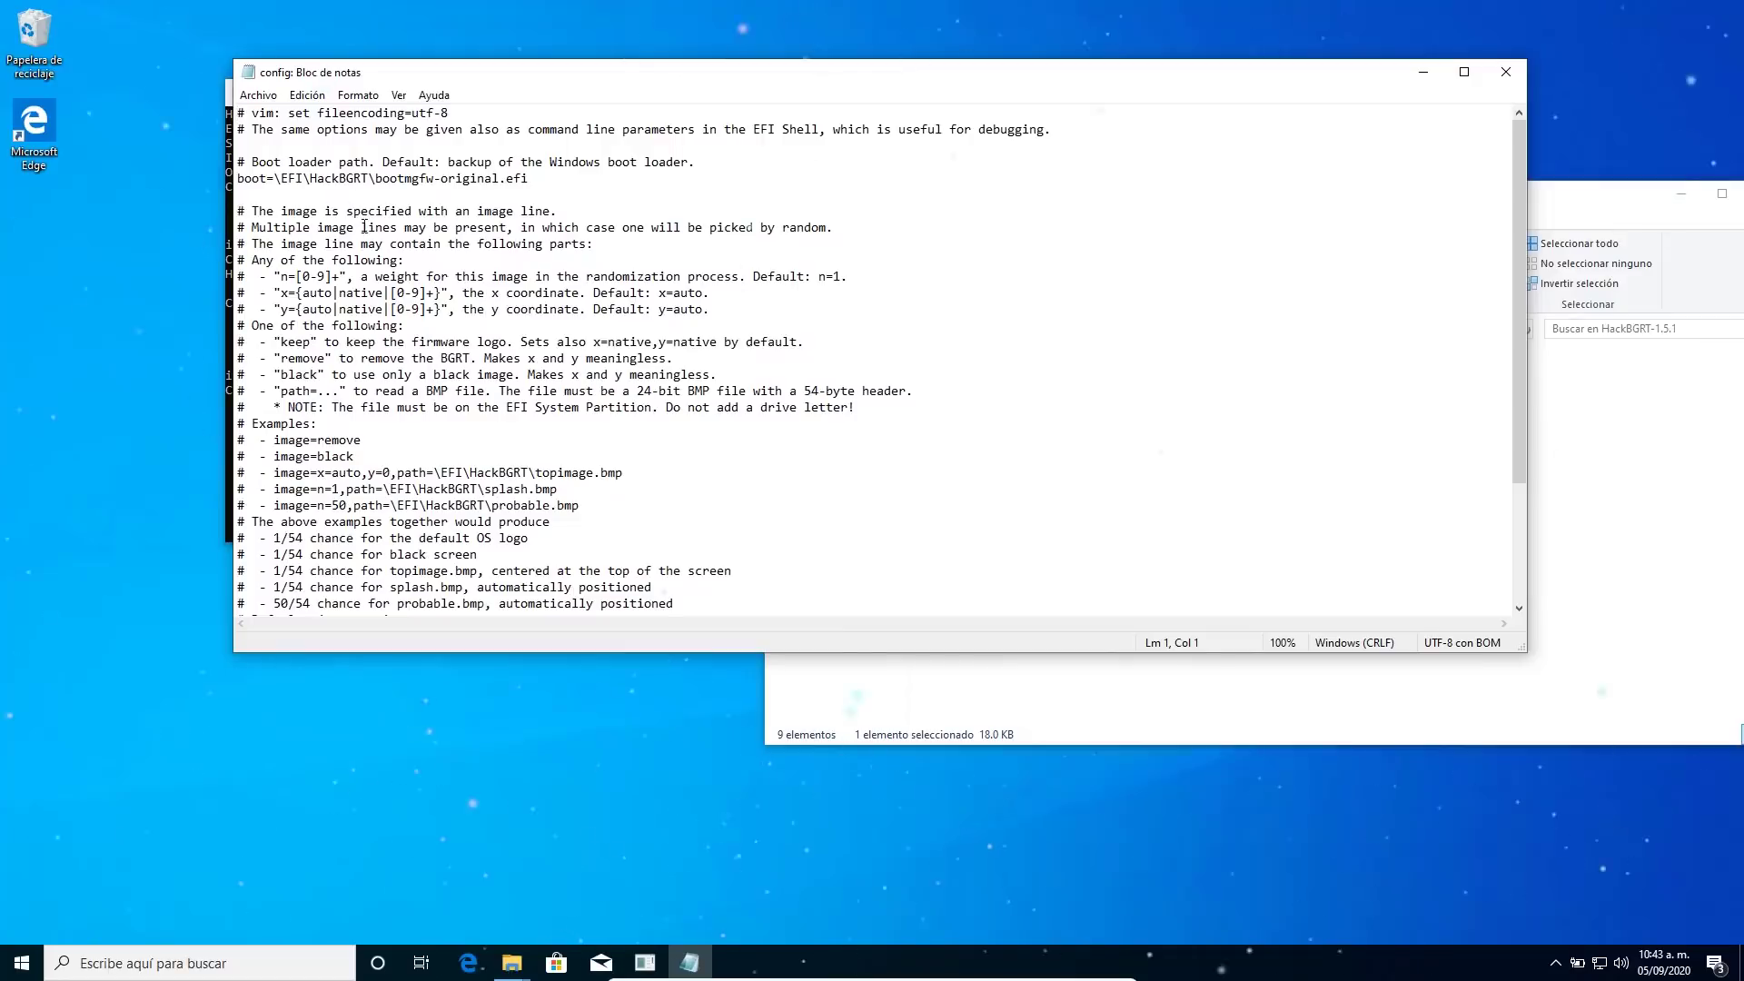
scroll(474, 266, down, 3)
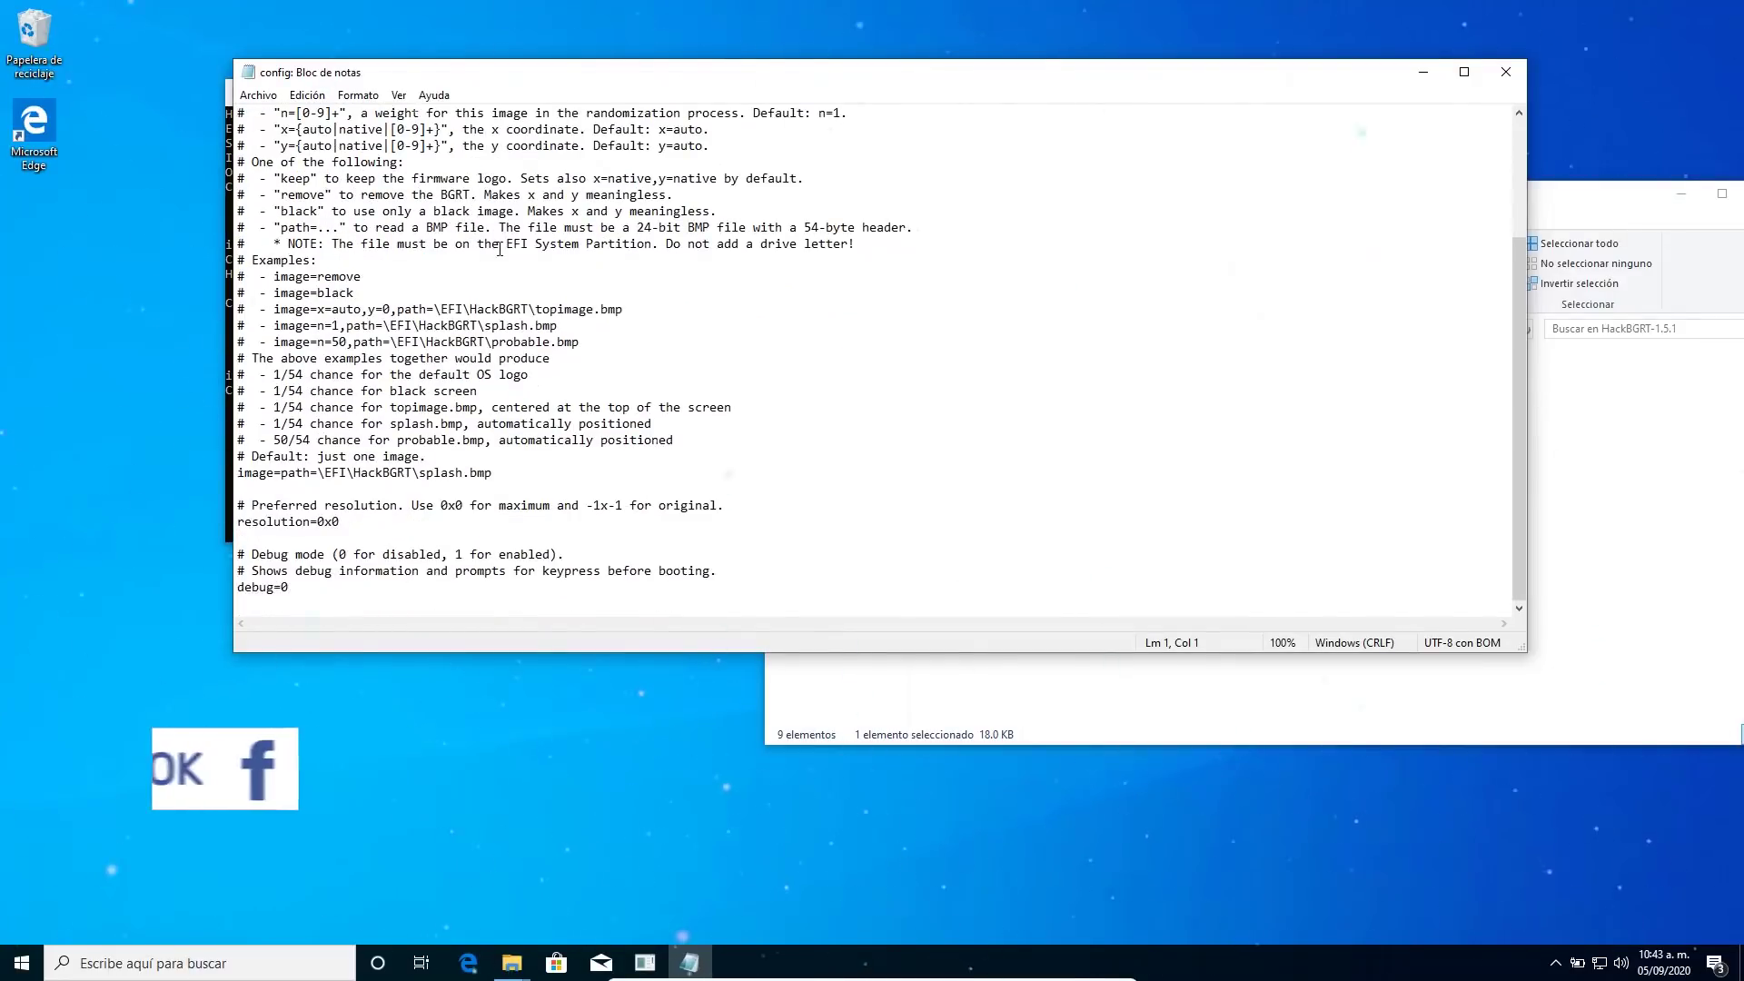
scroll(479, 342, up, 3)
scroll(479, 343, down, 3)
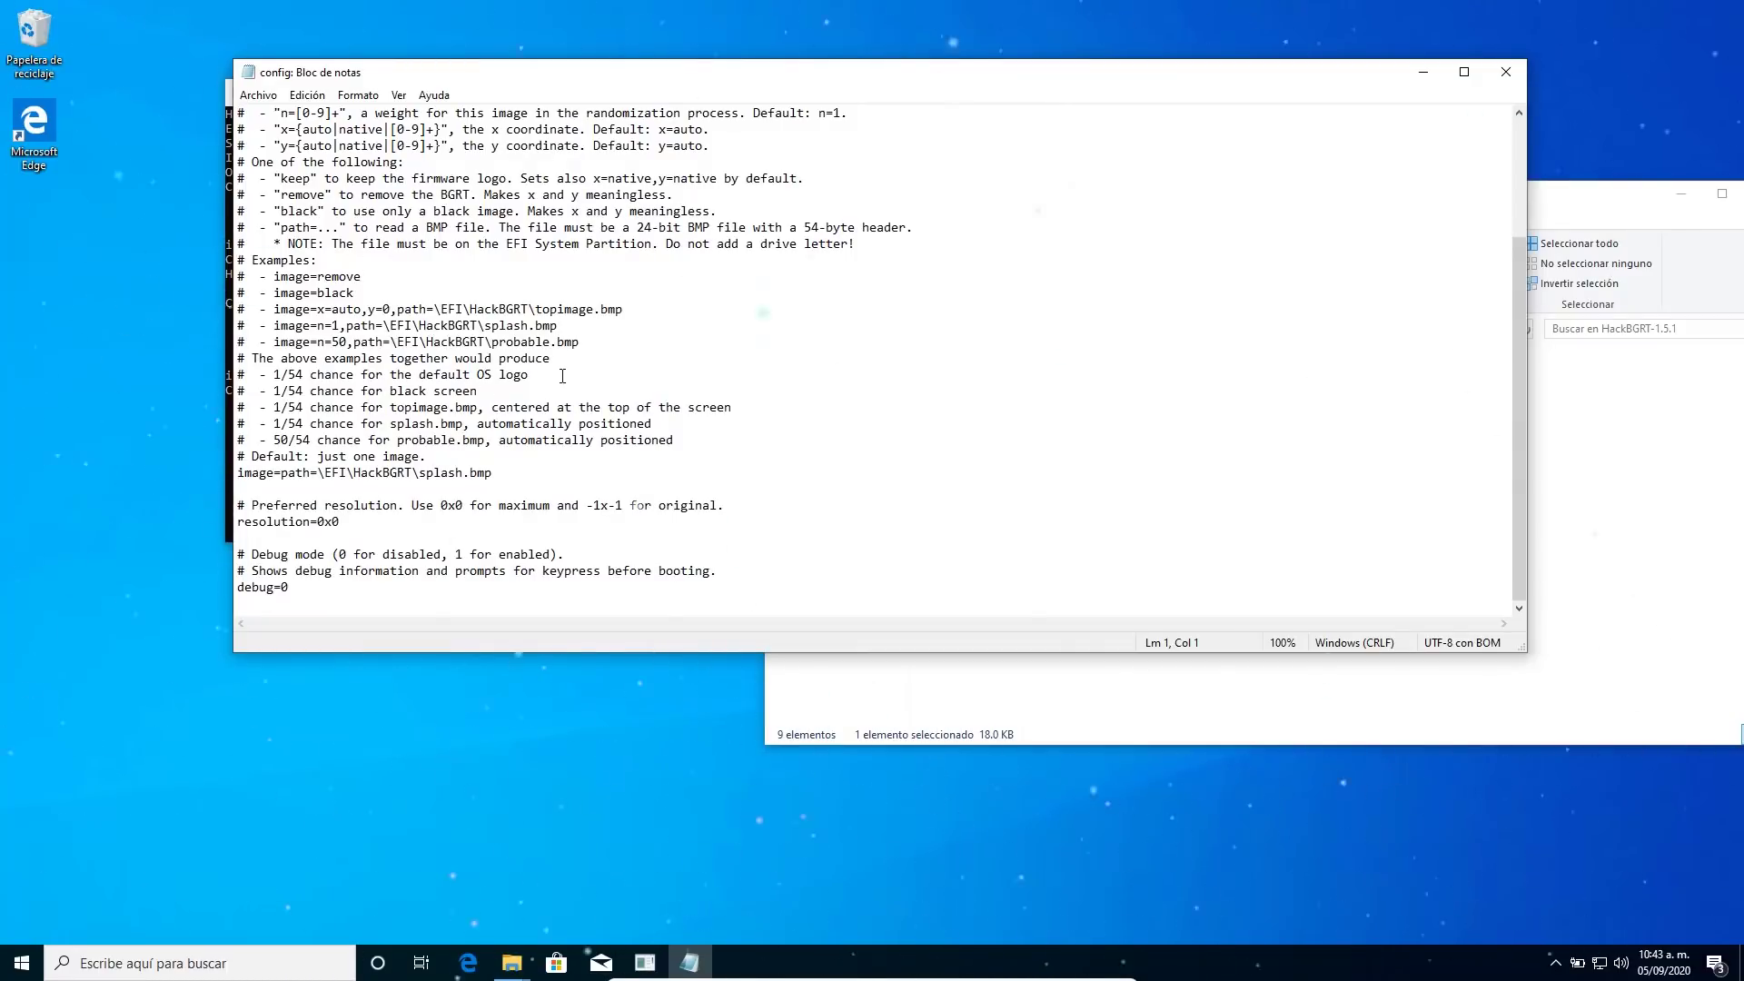
drag(514, 76, 624, 82)
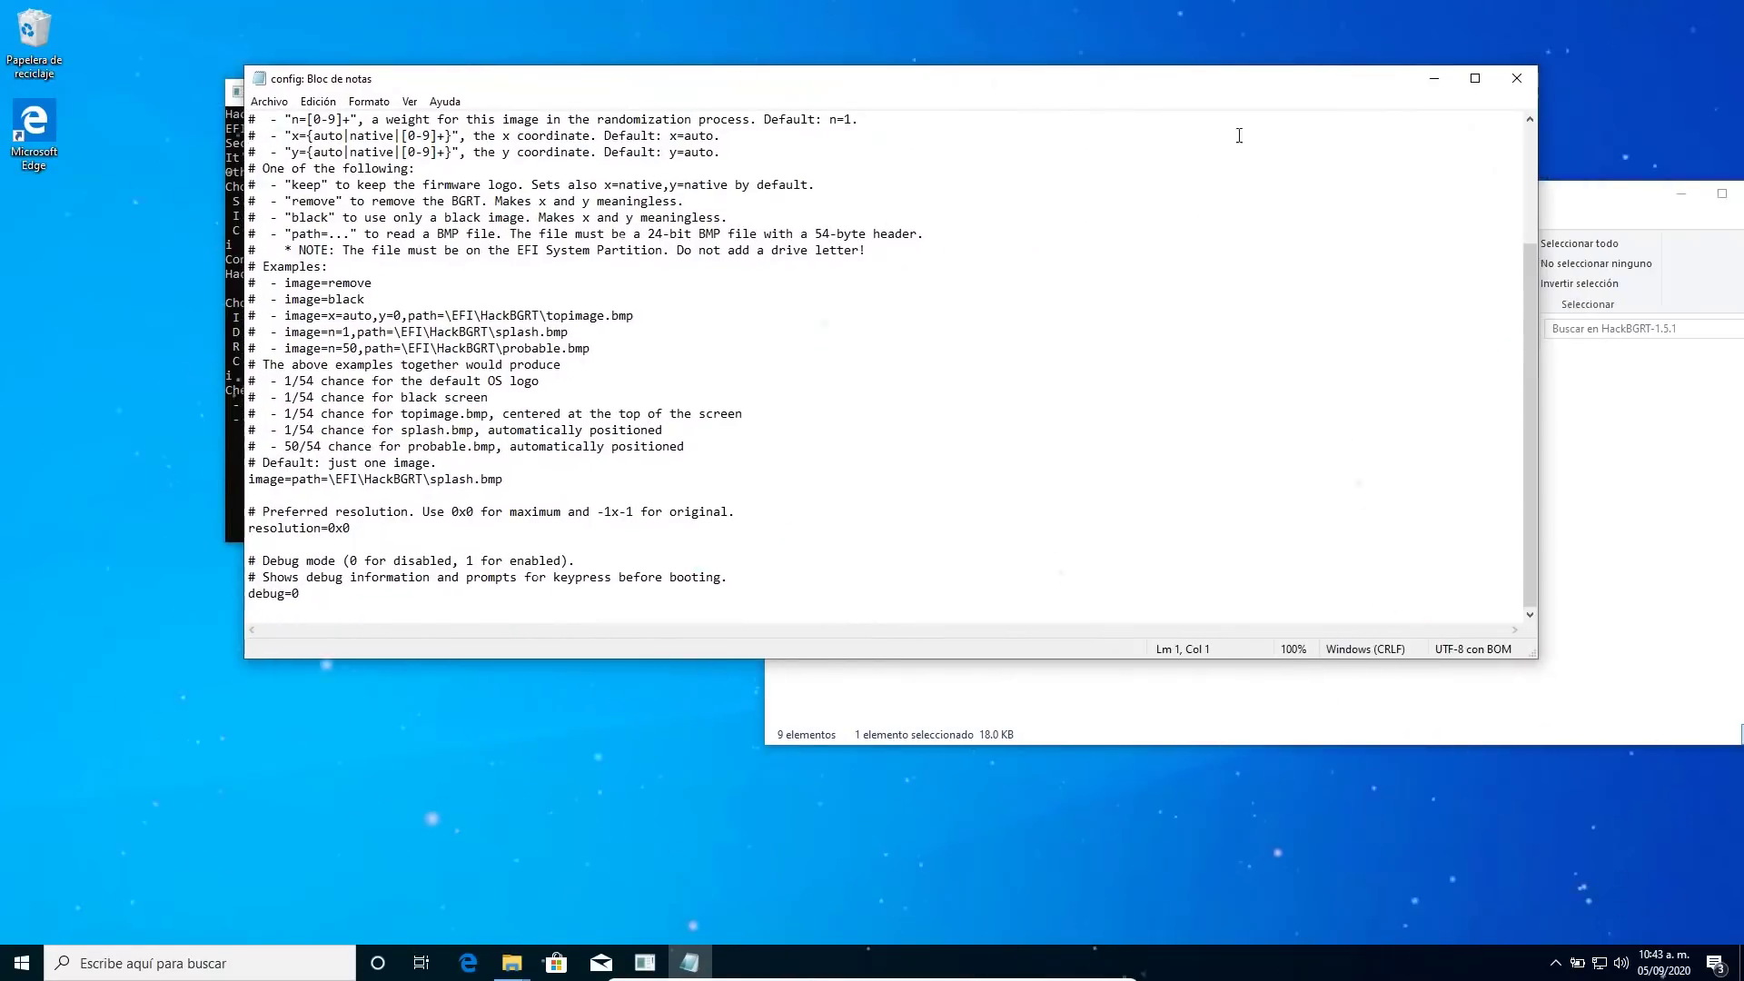
click(1515, 79)
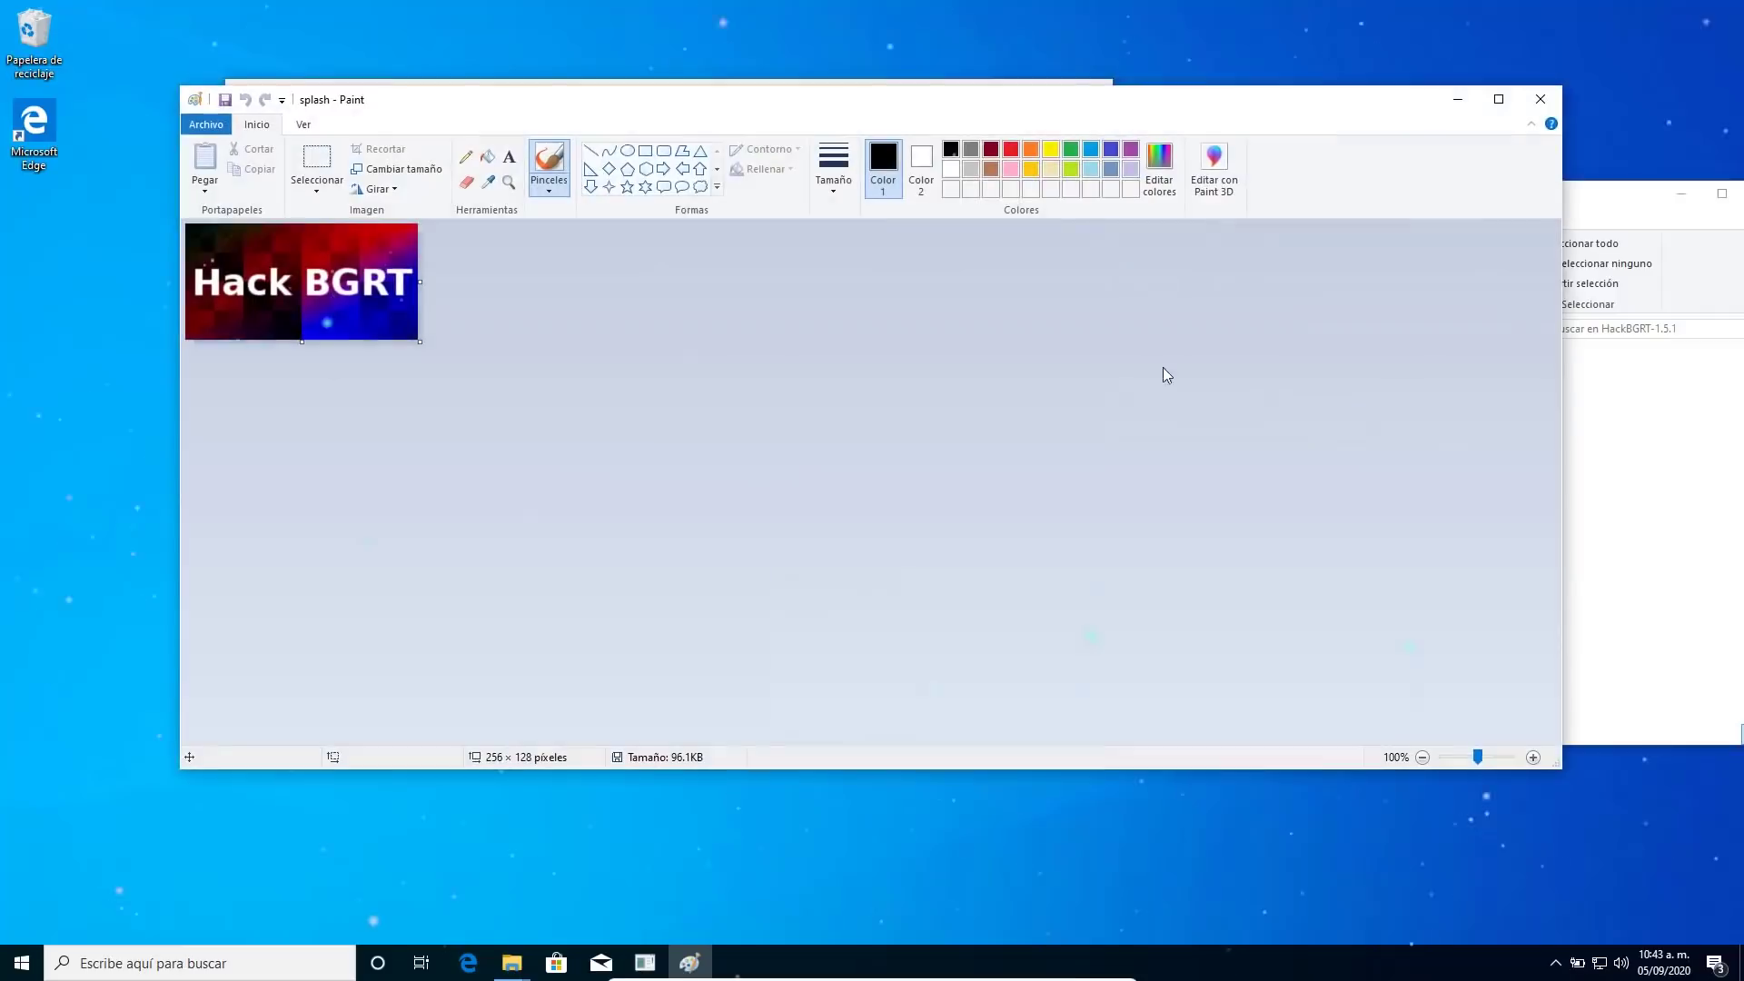
click(1541, 100)
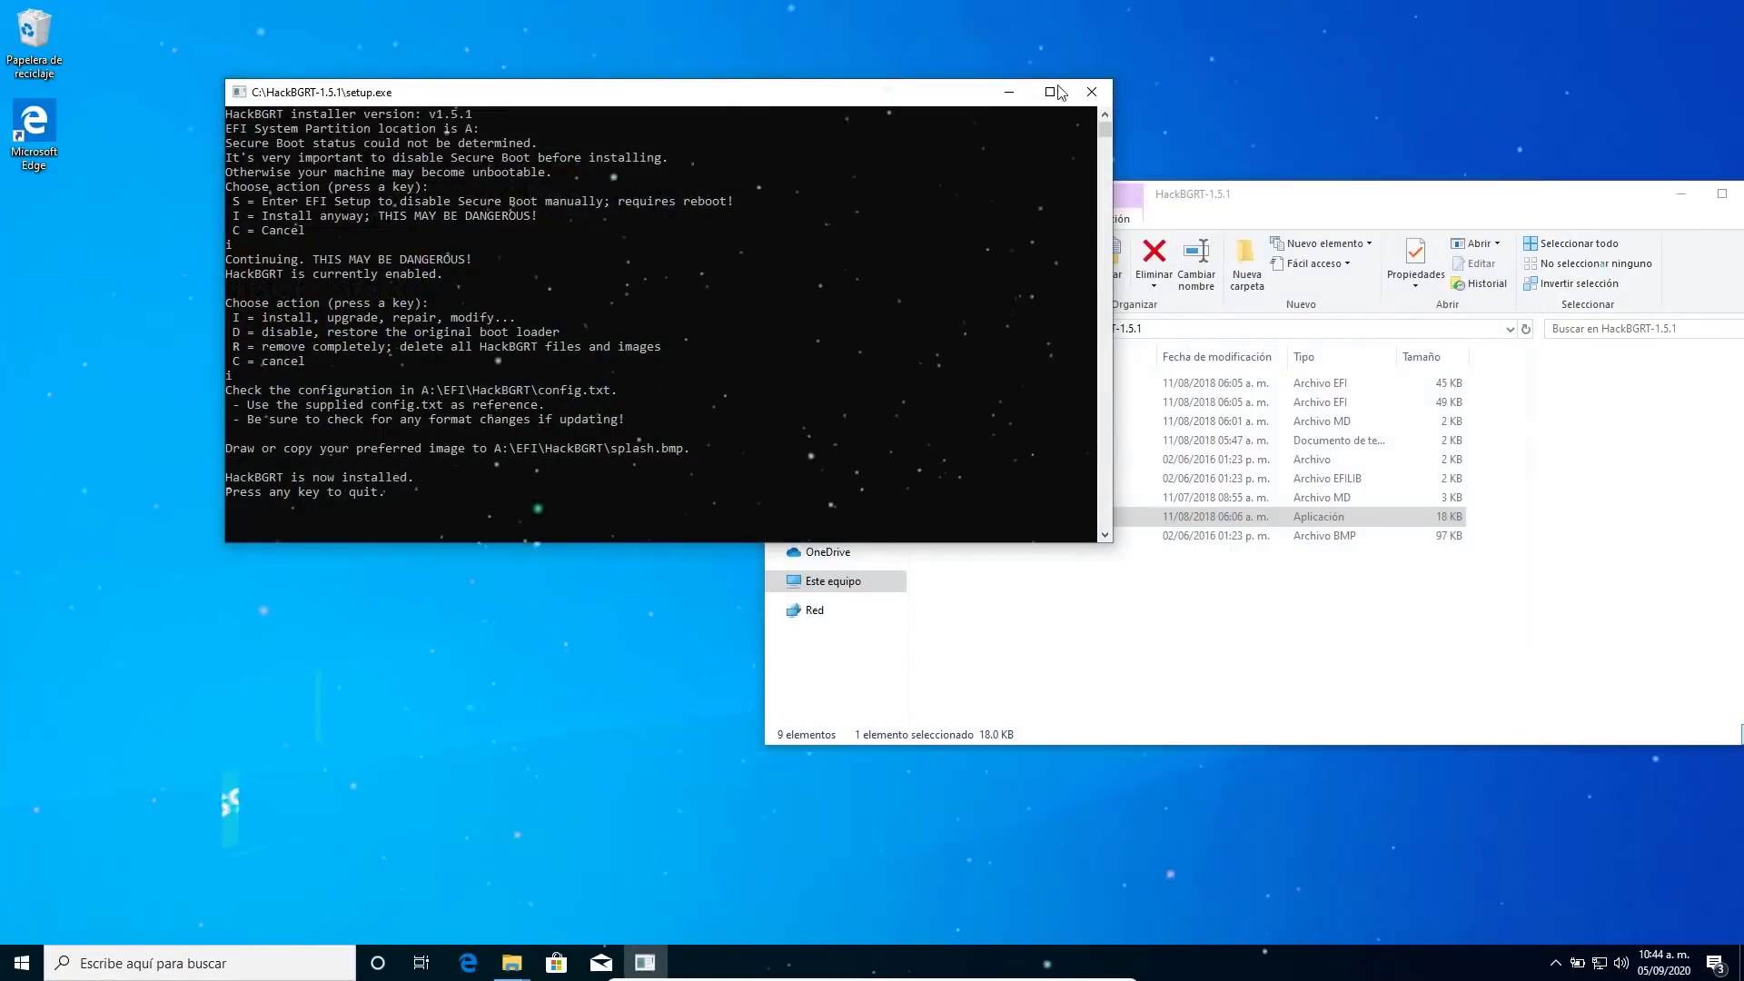
click(1010, 94)
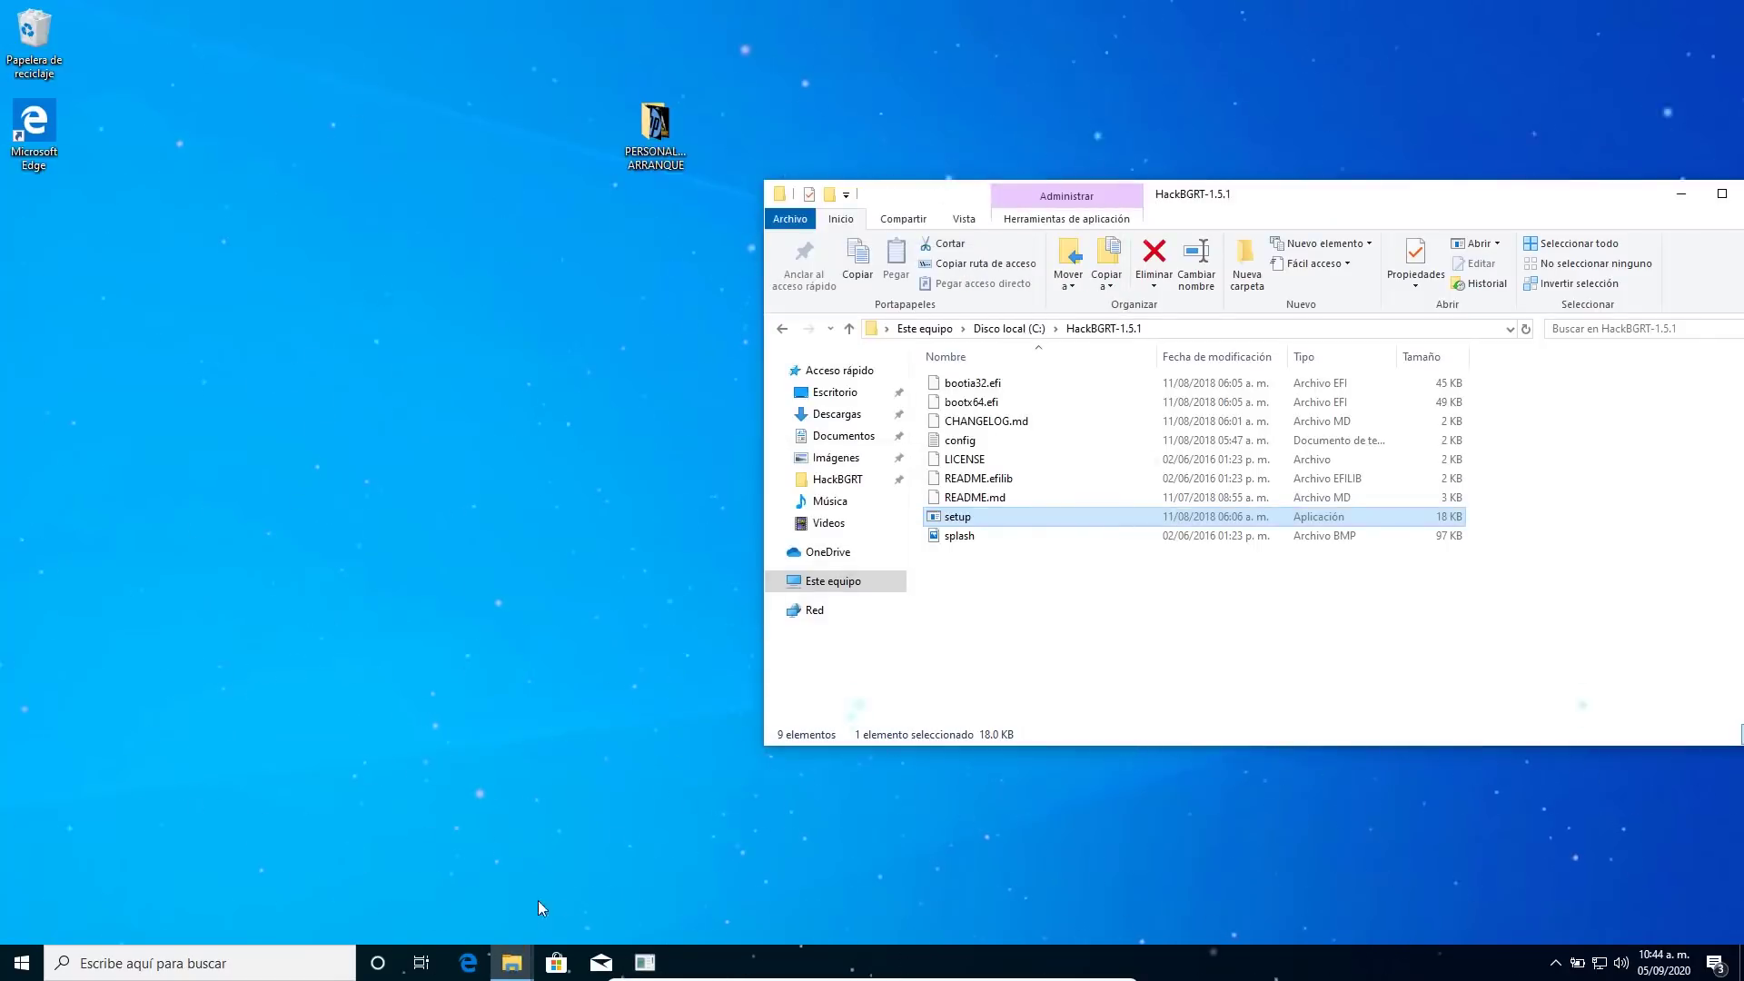
View the default splash image from the HackBGRT-1.5.1 folder in Paint and close it without changes
drag(1519, 195, 876, 156)
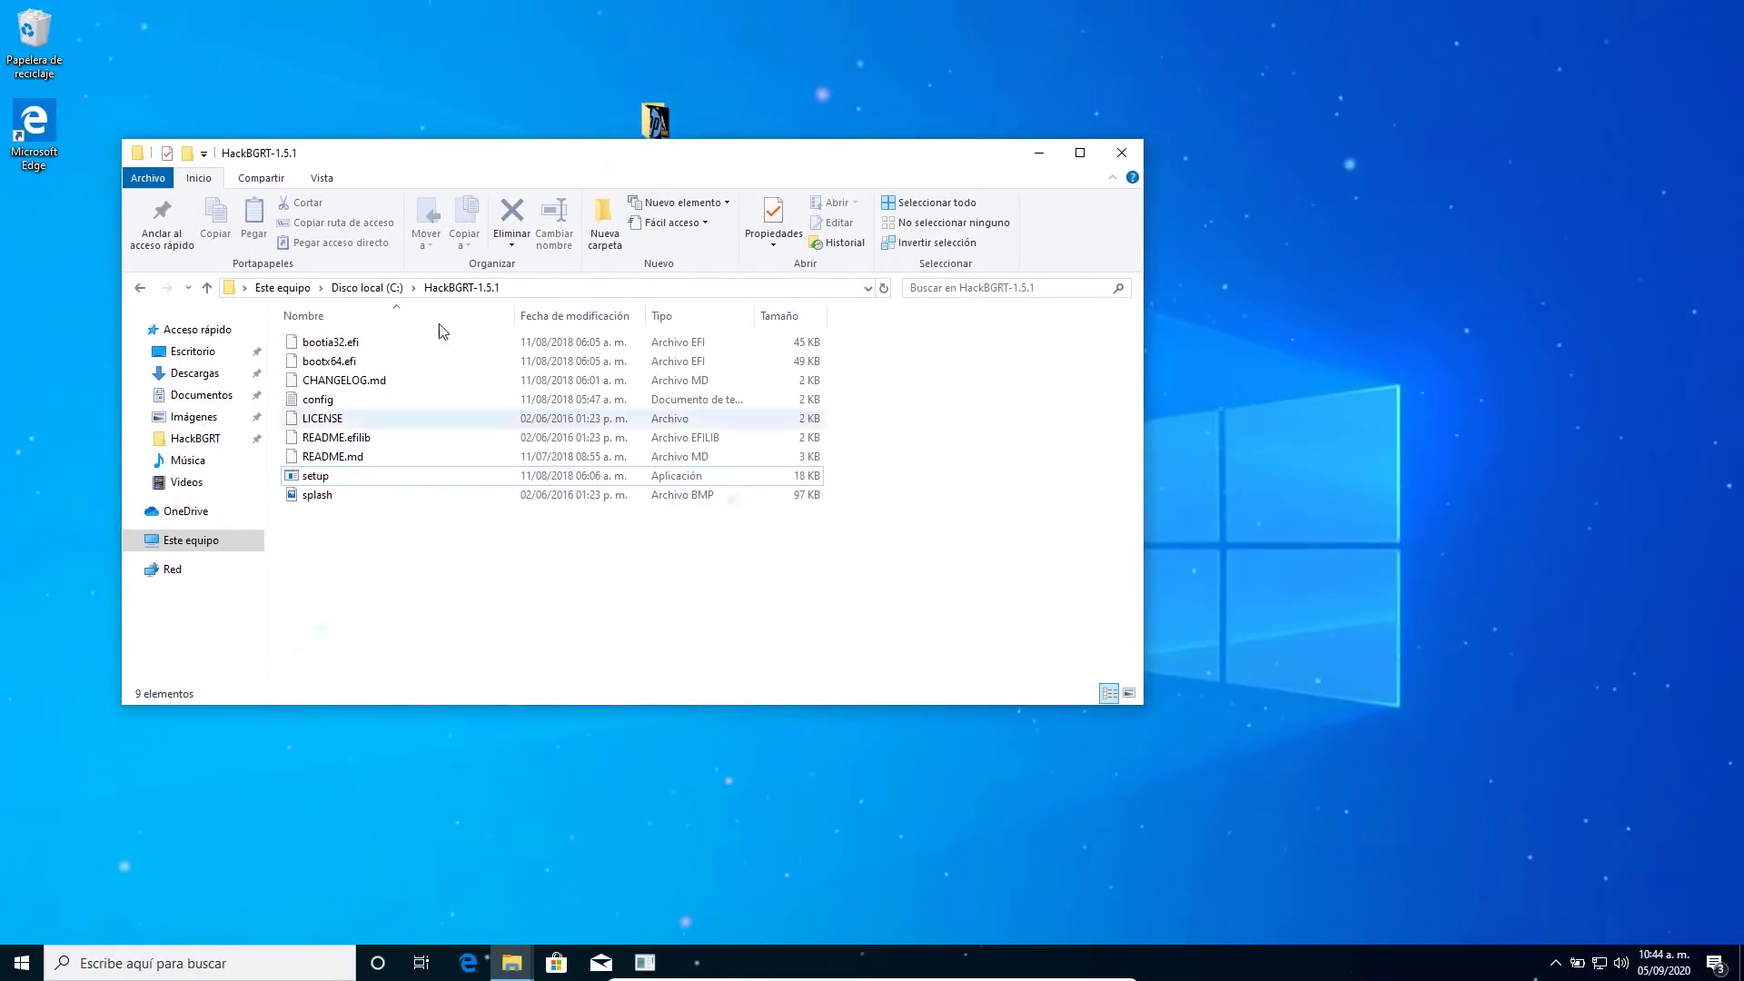
right_click(306, 495)
mouse_move(428, 288)
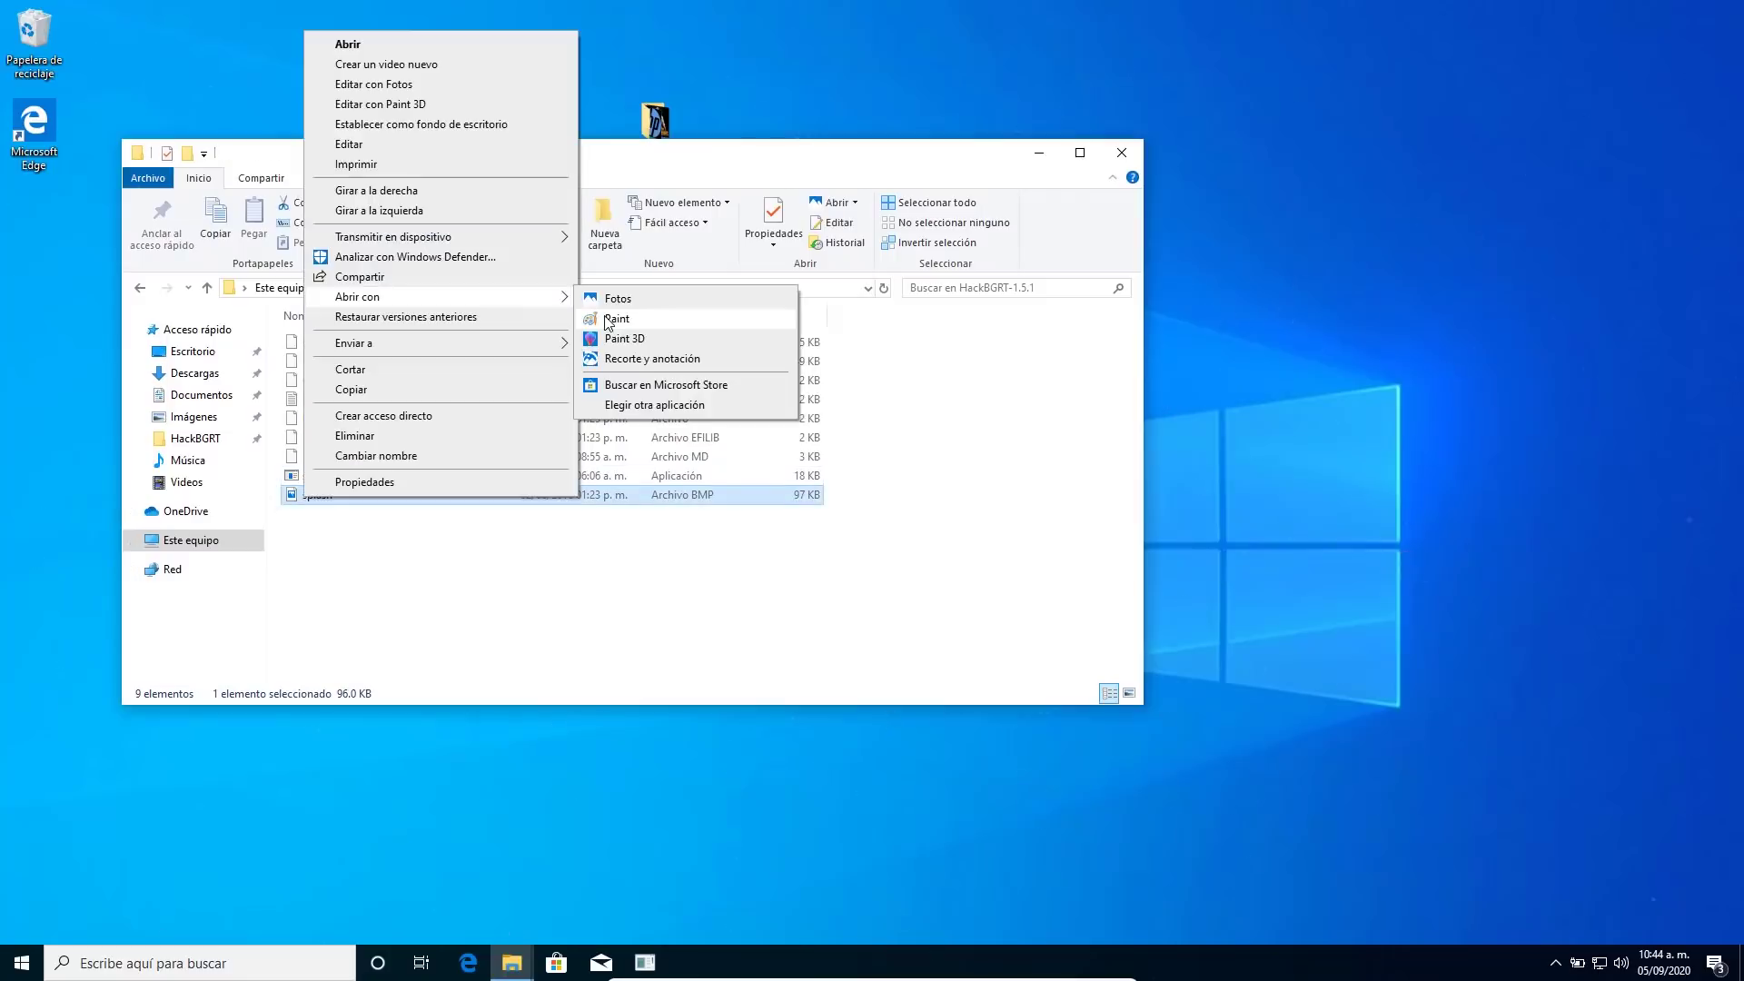
click(720, 318)
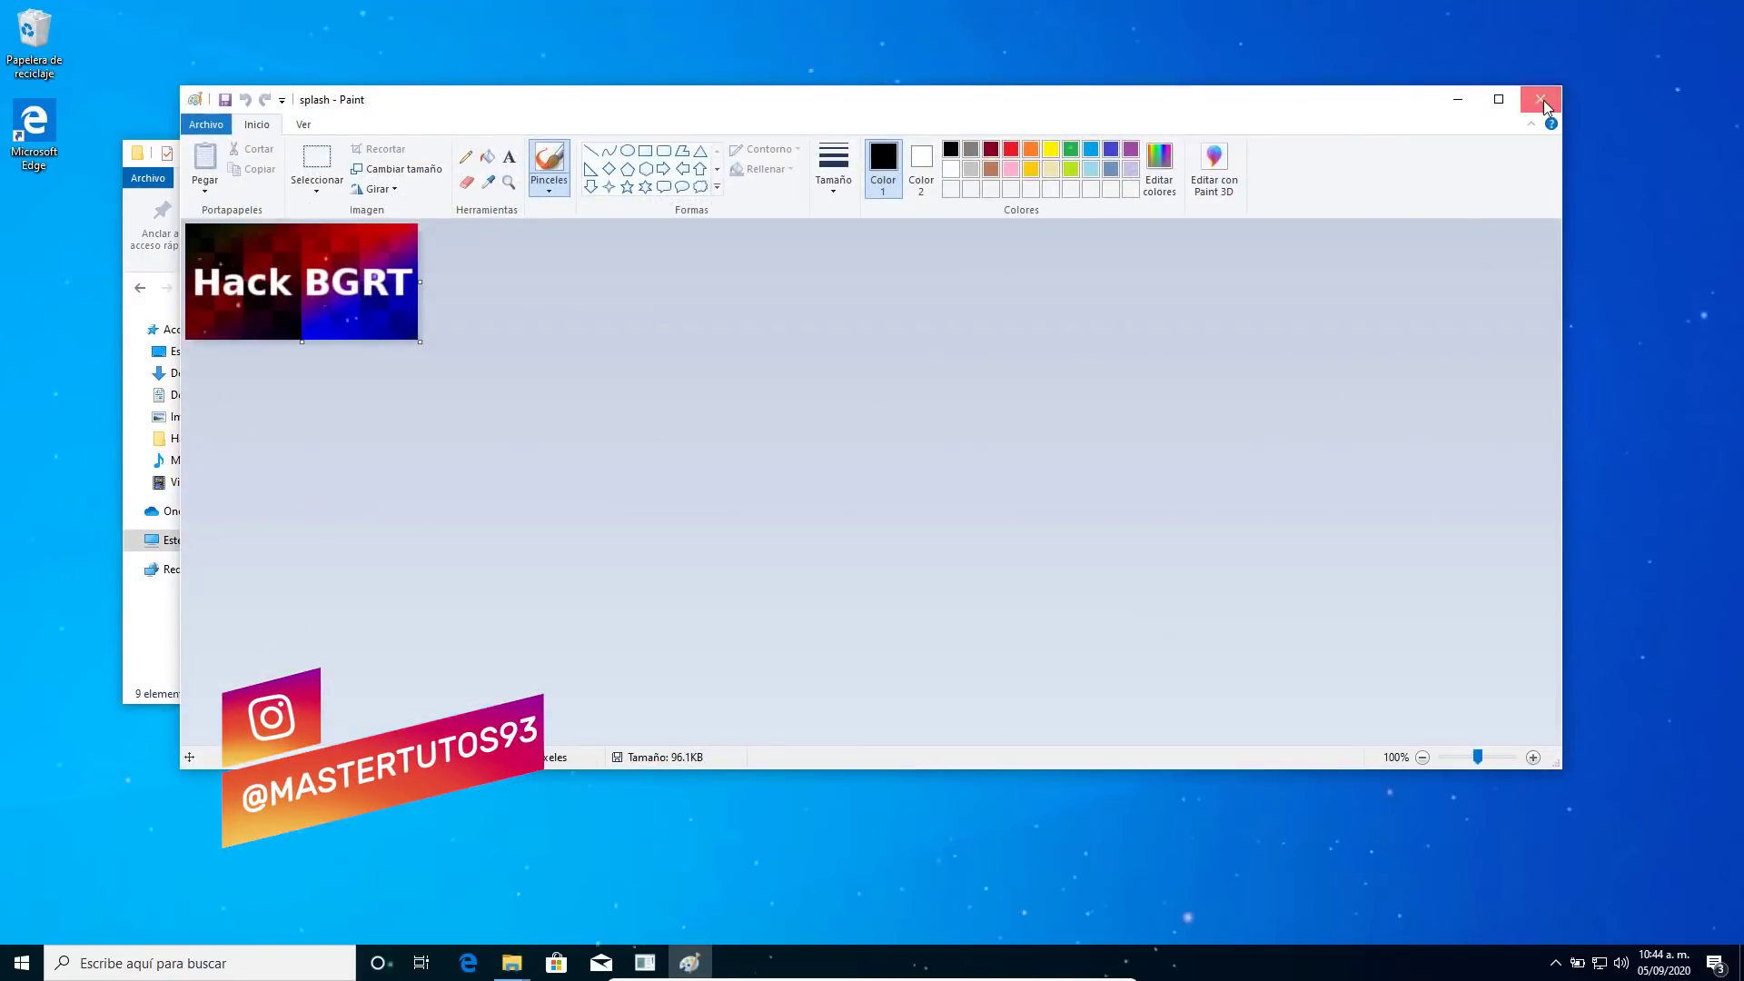
click(1542, 100)
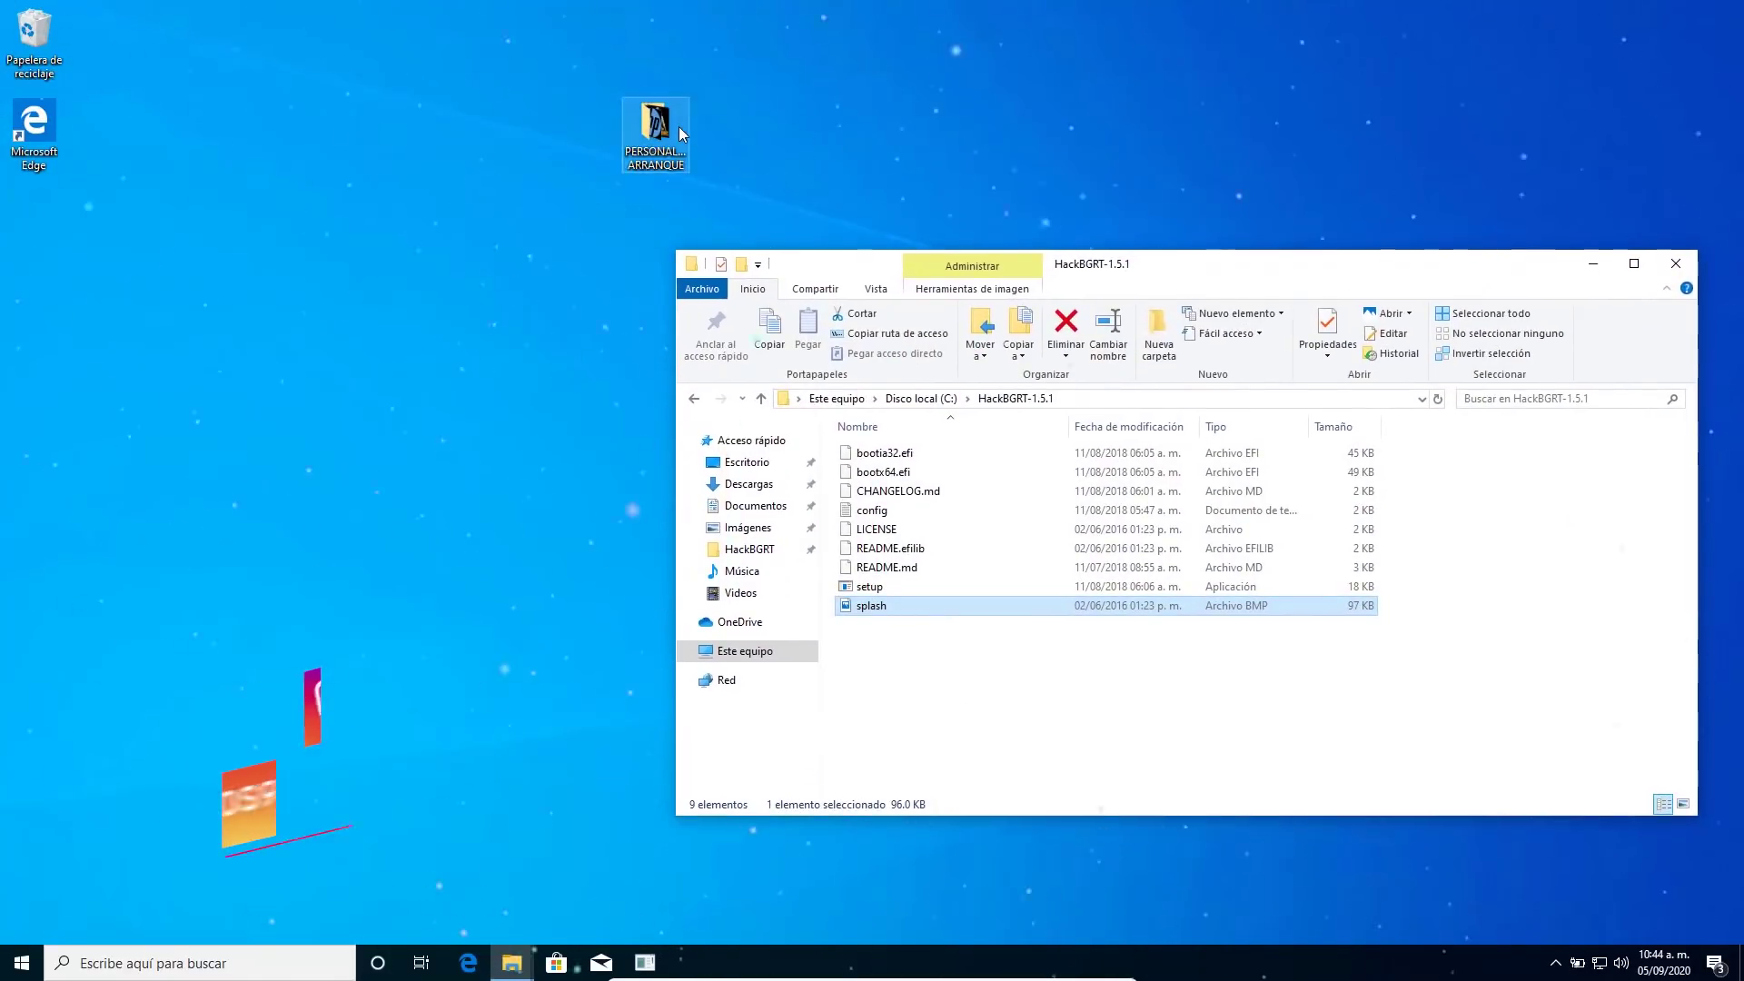
Copy the splash image from the PERSONALIZAR ARRANQUE folder into HackBGRT-1.5.1 on drive C:, replacing the existing splash.bmp
click(1423, 532)
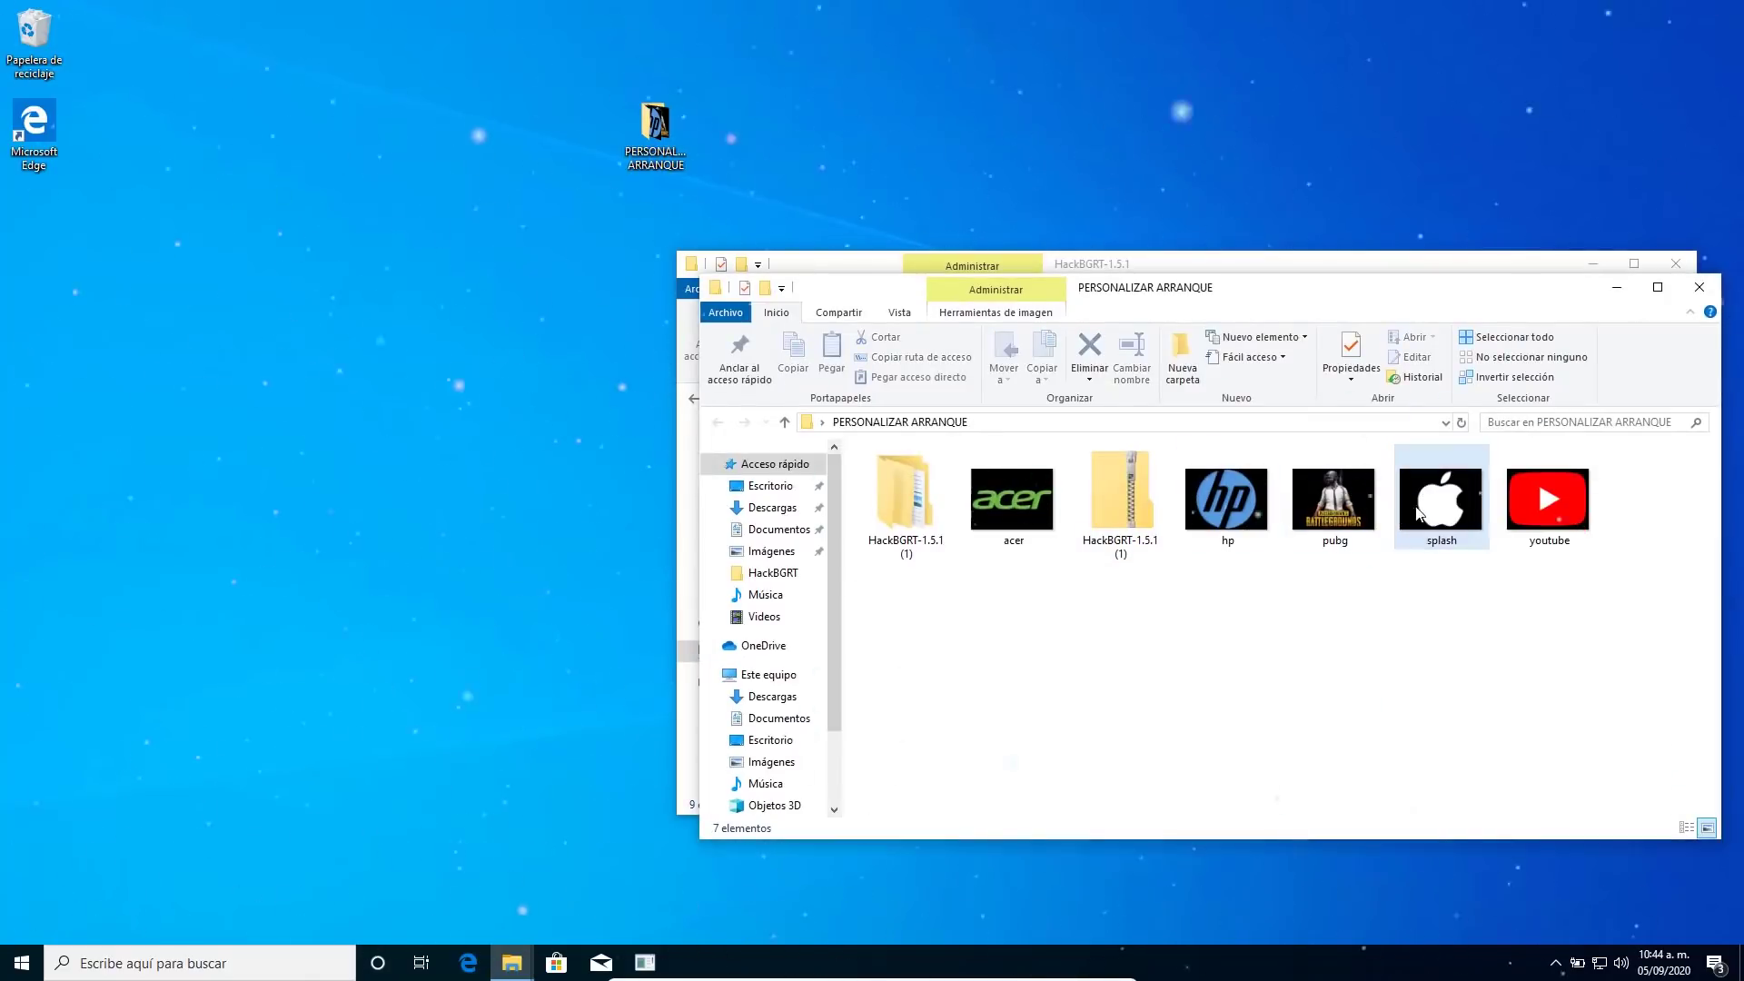
right_click(1423, 506)
click(1466, 390)
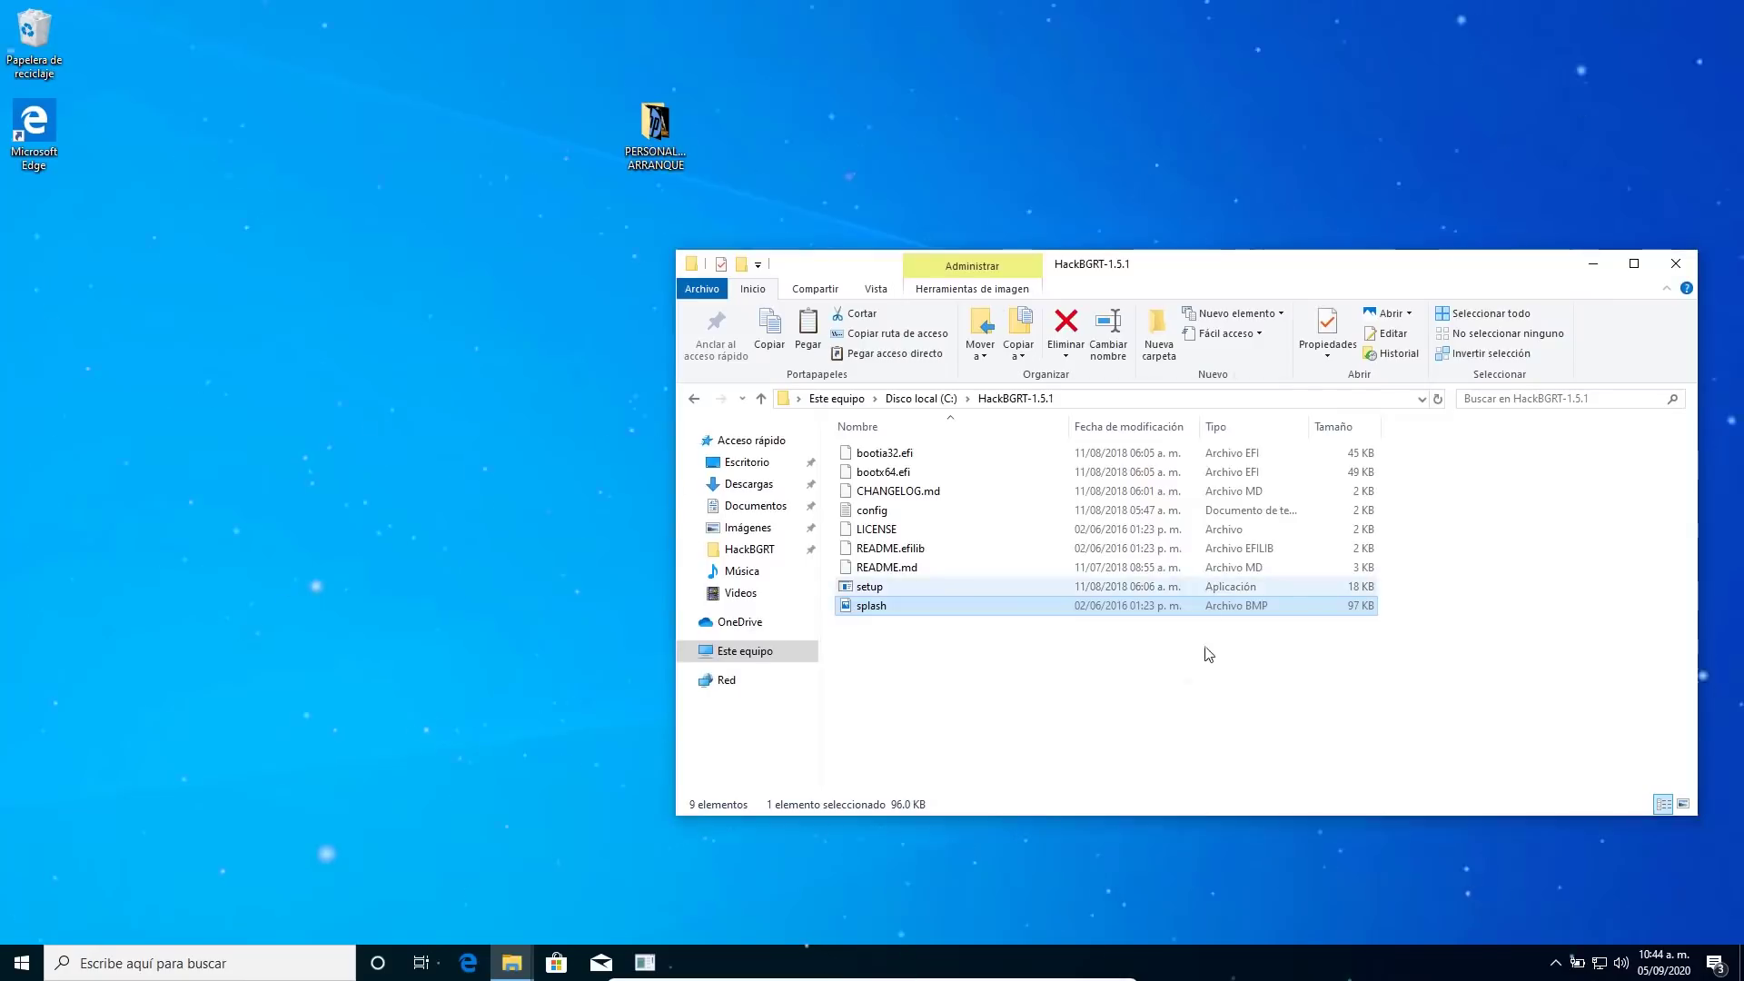
right_click(1241, 666)
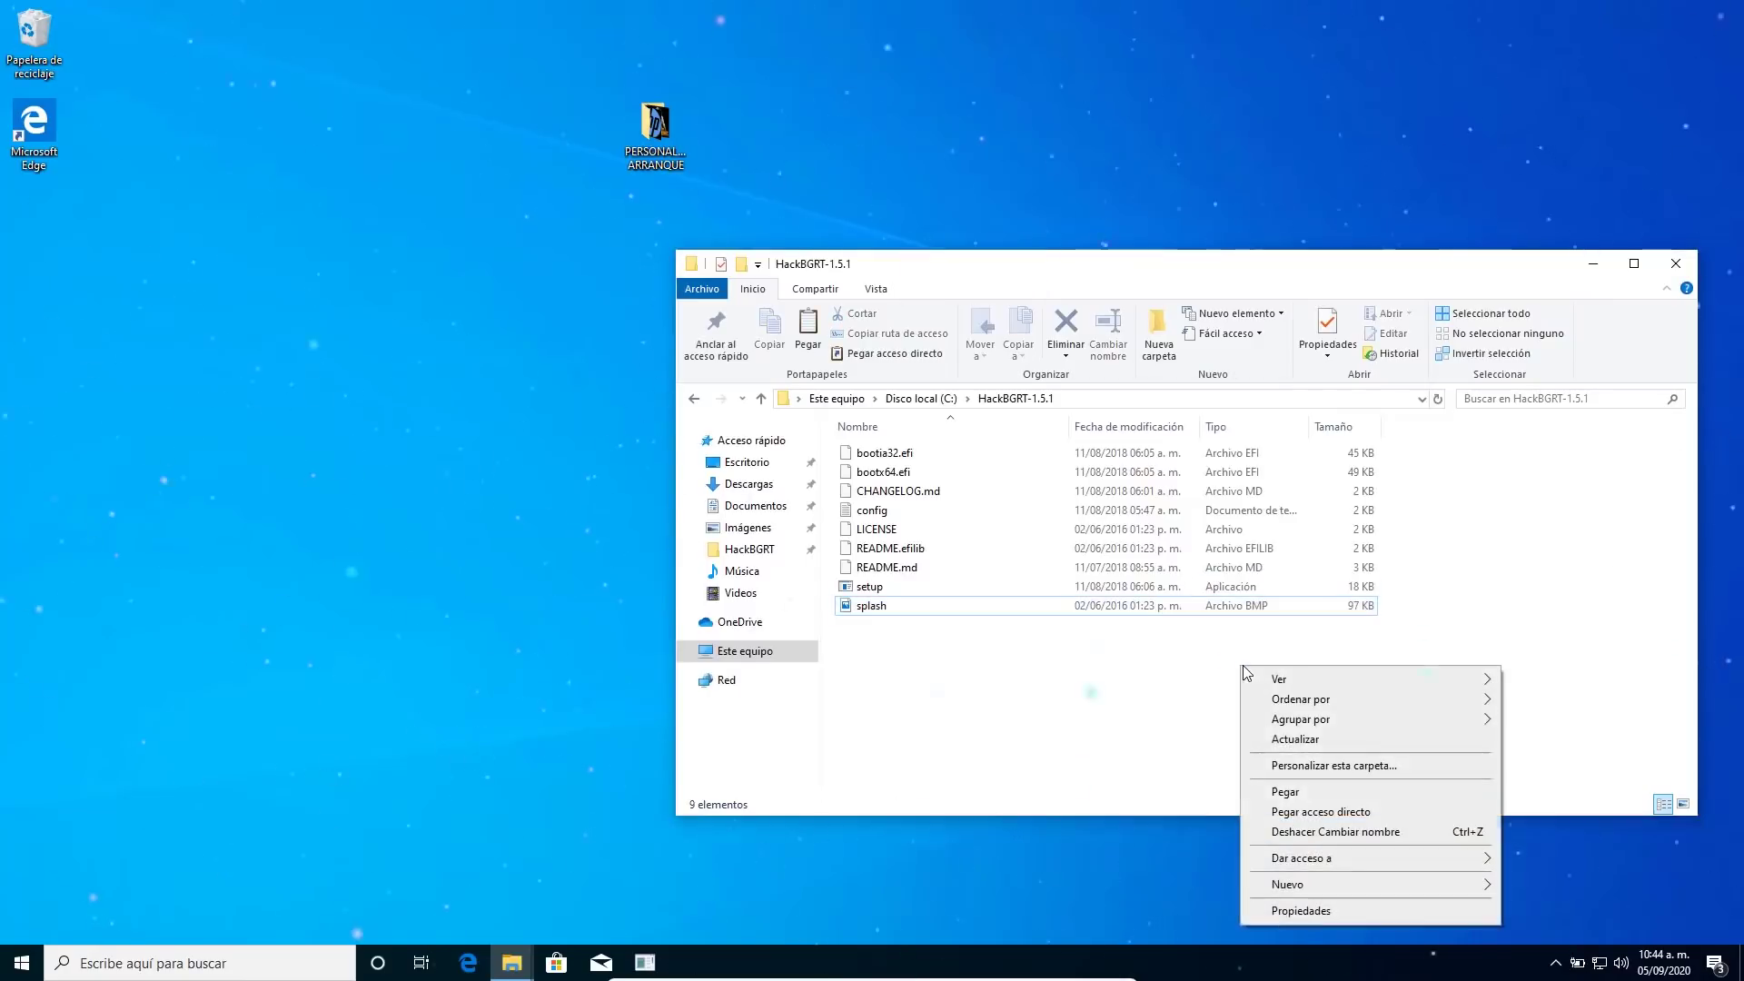
click(1286, 793)
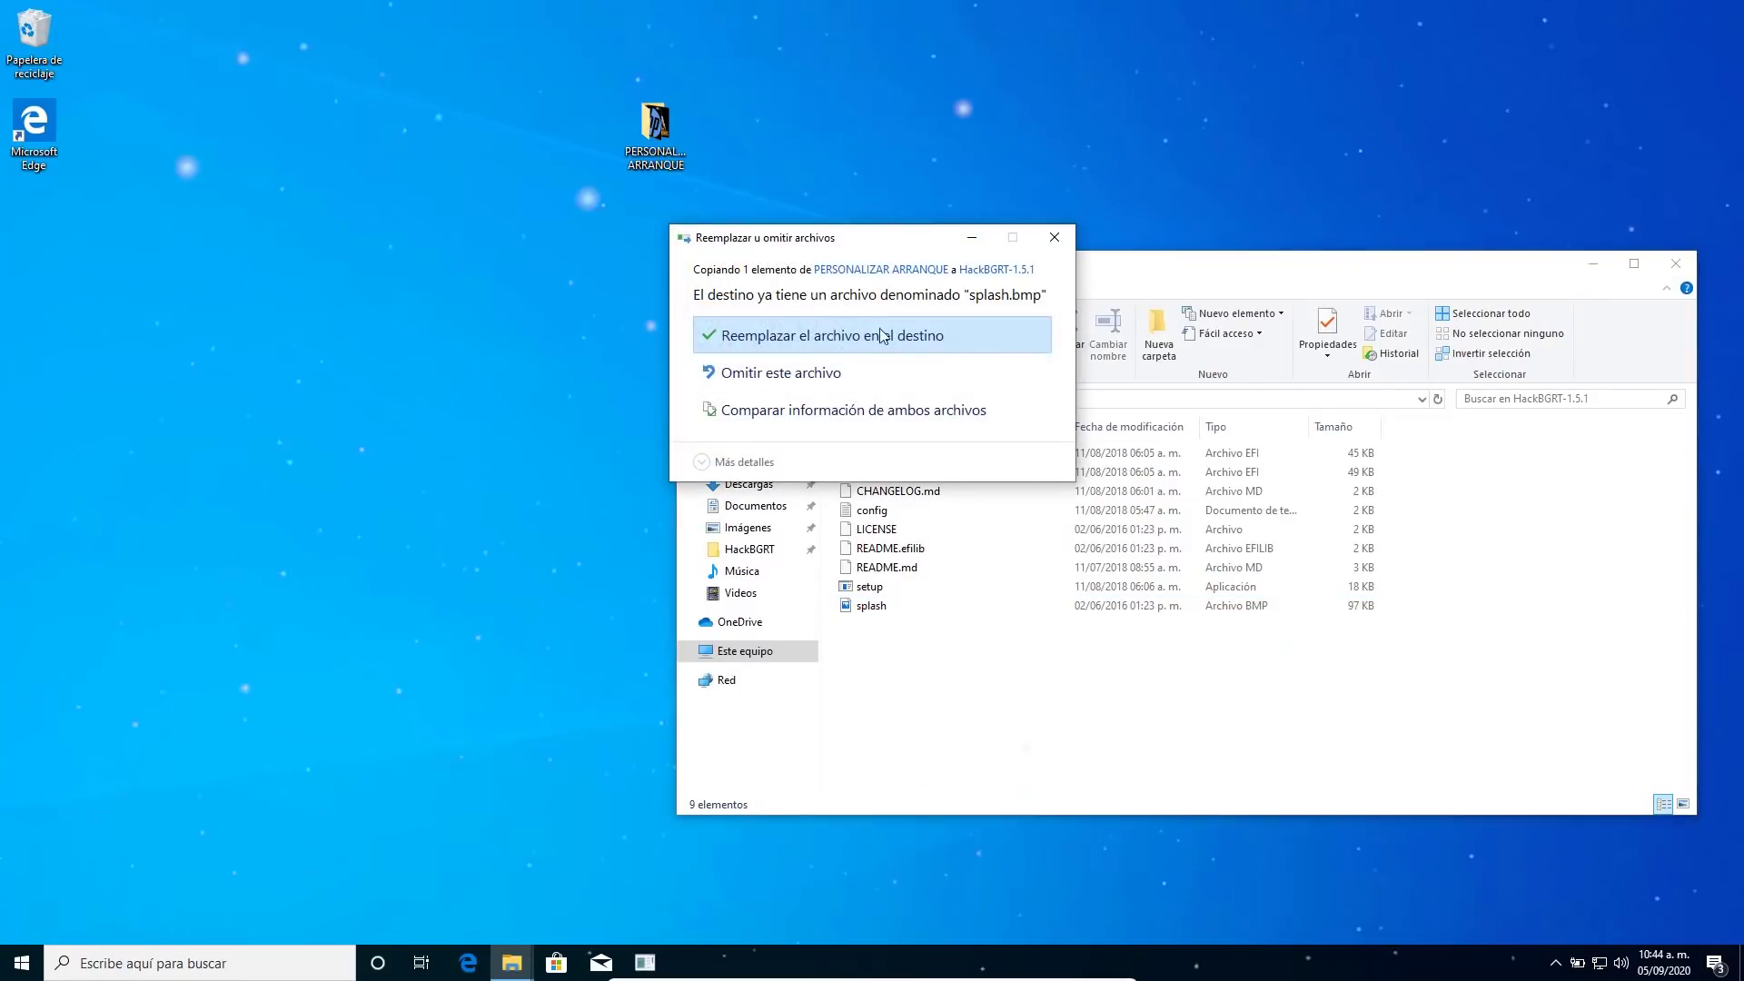
click(884, 338)
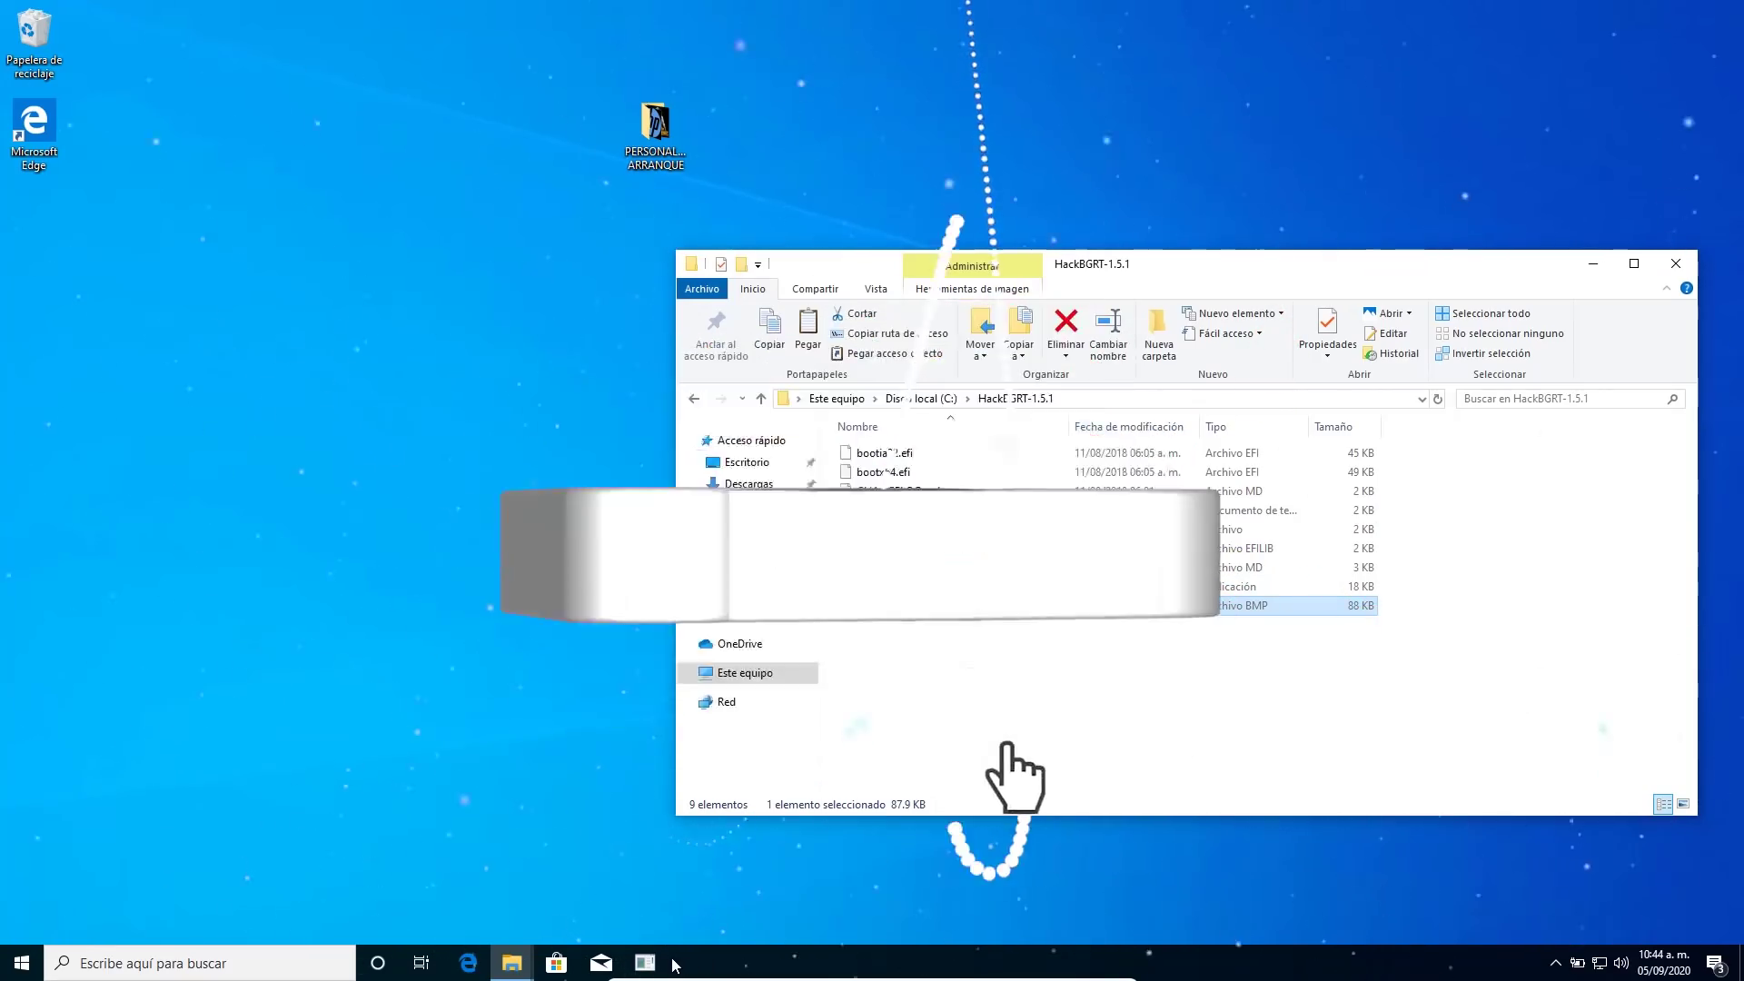
View the replaced splash image from the HackBGRT-1.5.1 folder in Paint and close it without changes
right_click(917, 605)
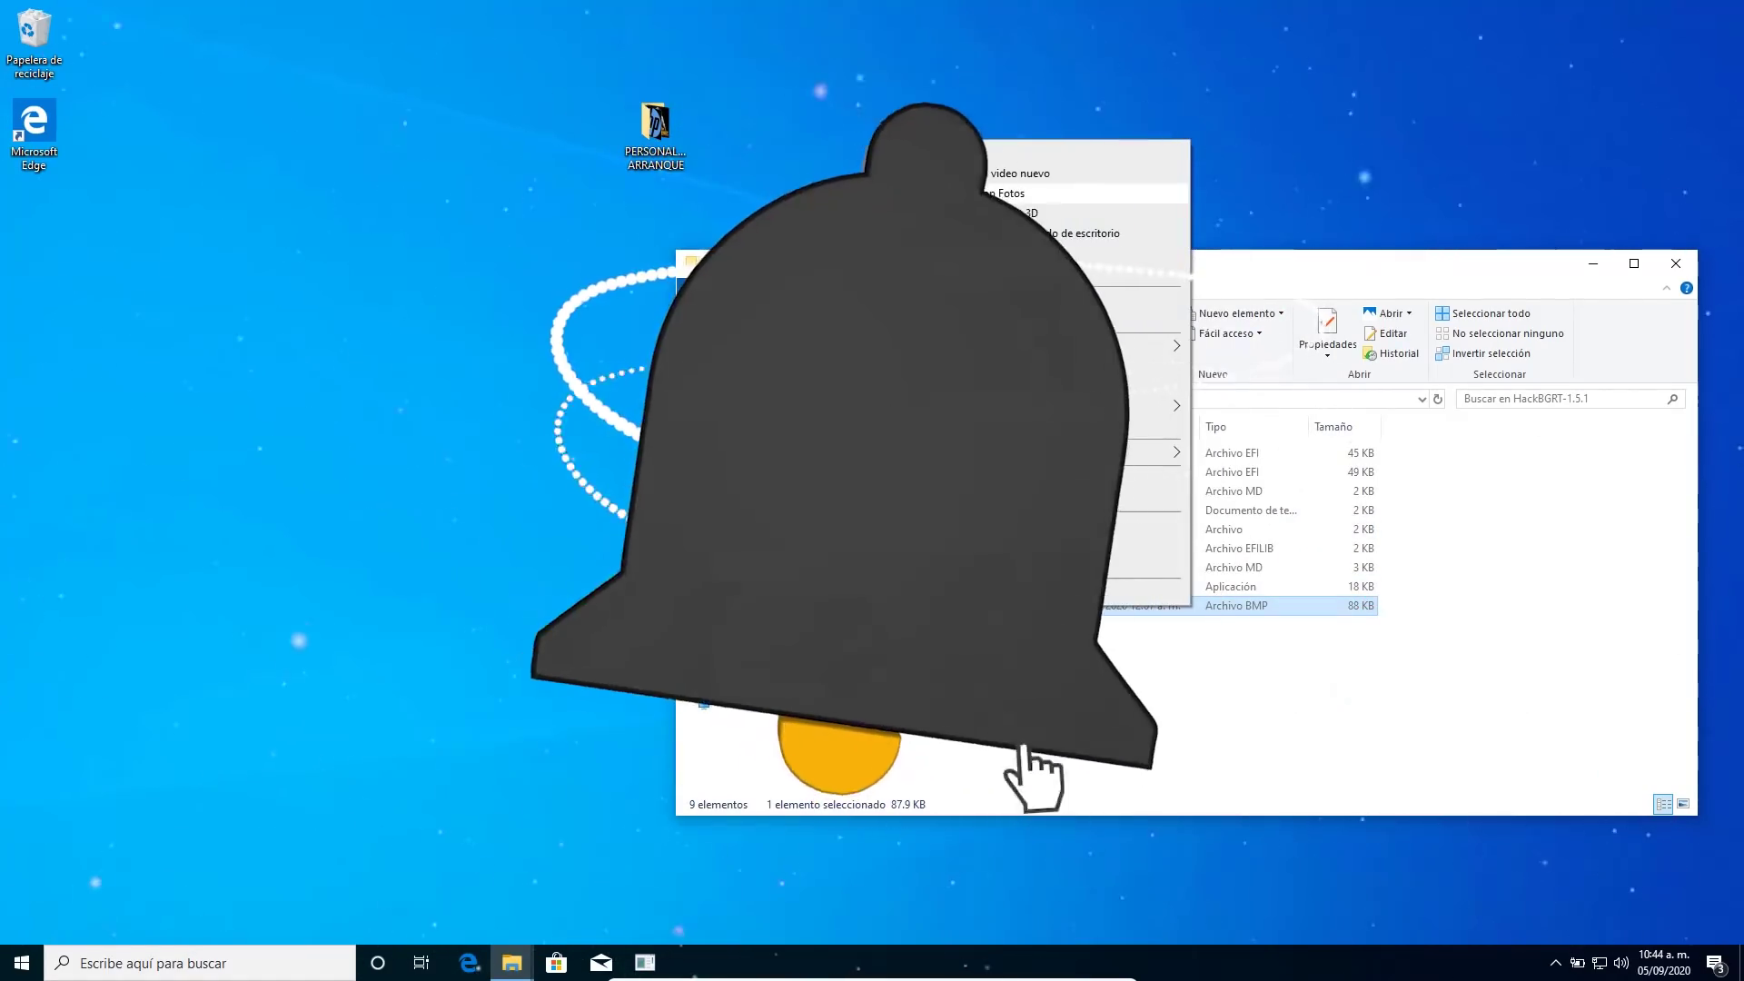
mouse_move(1045, 405)
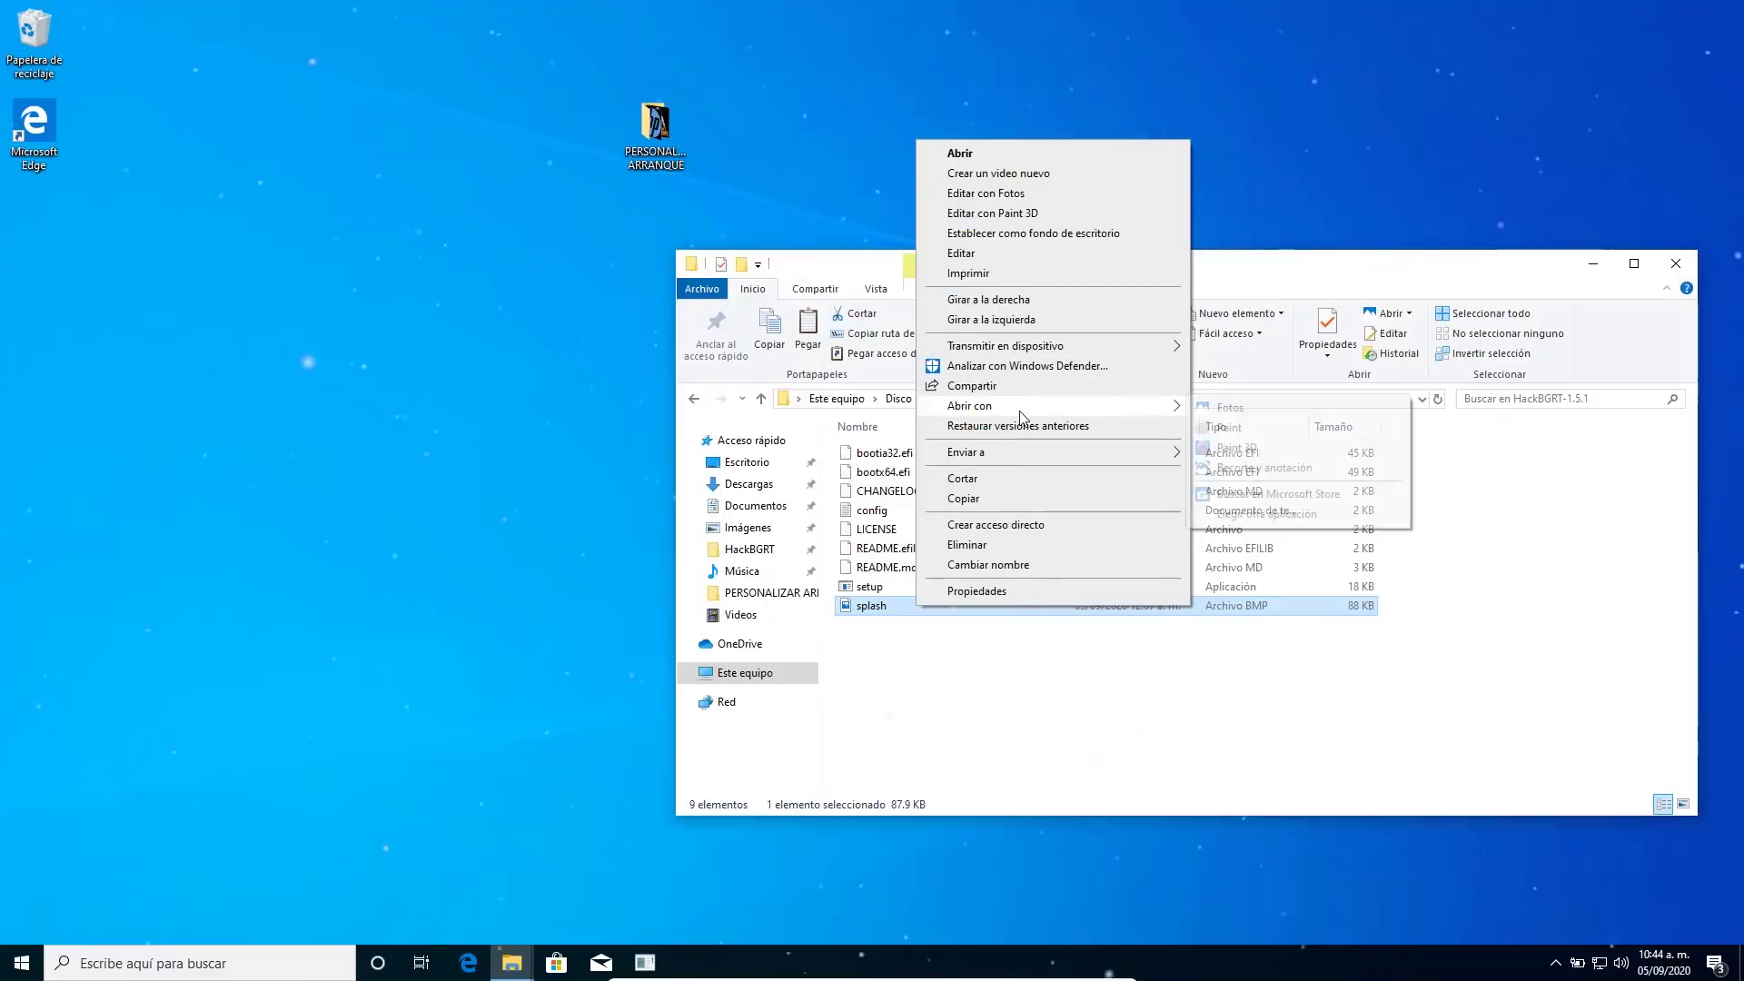
click(1229, 427)
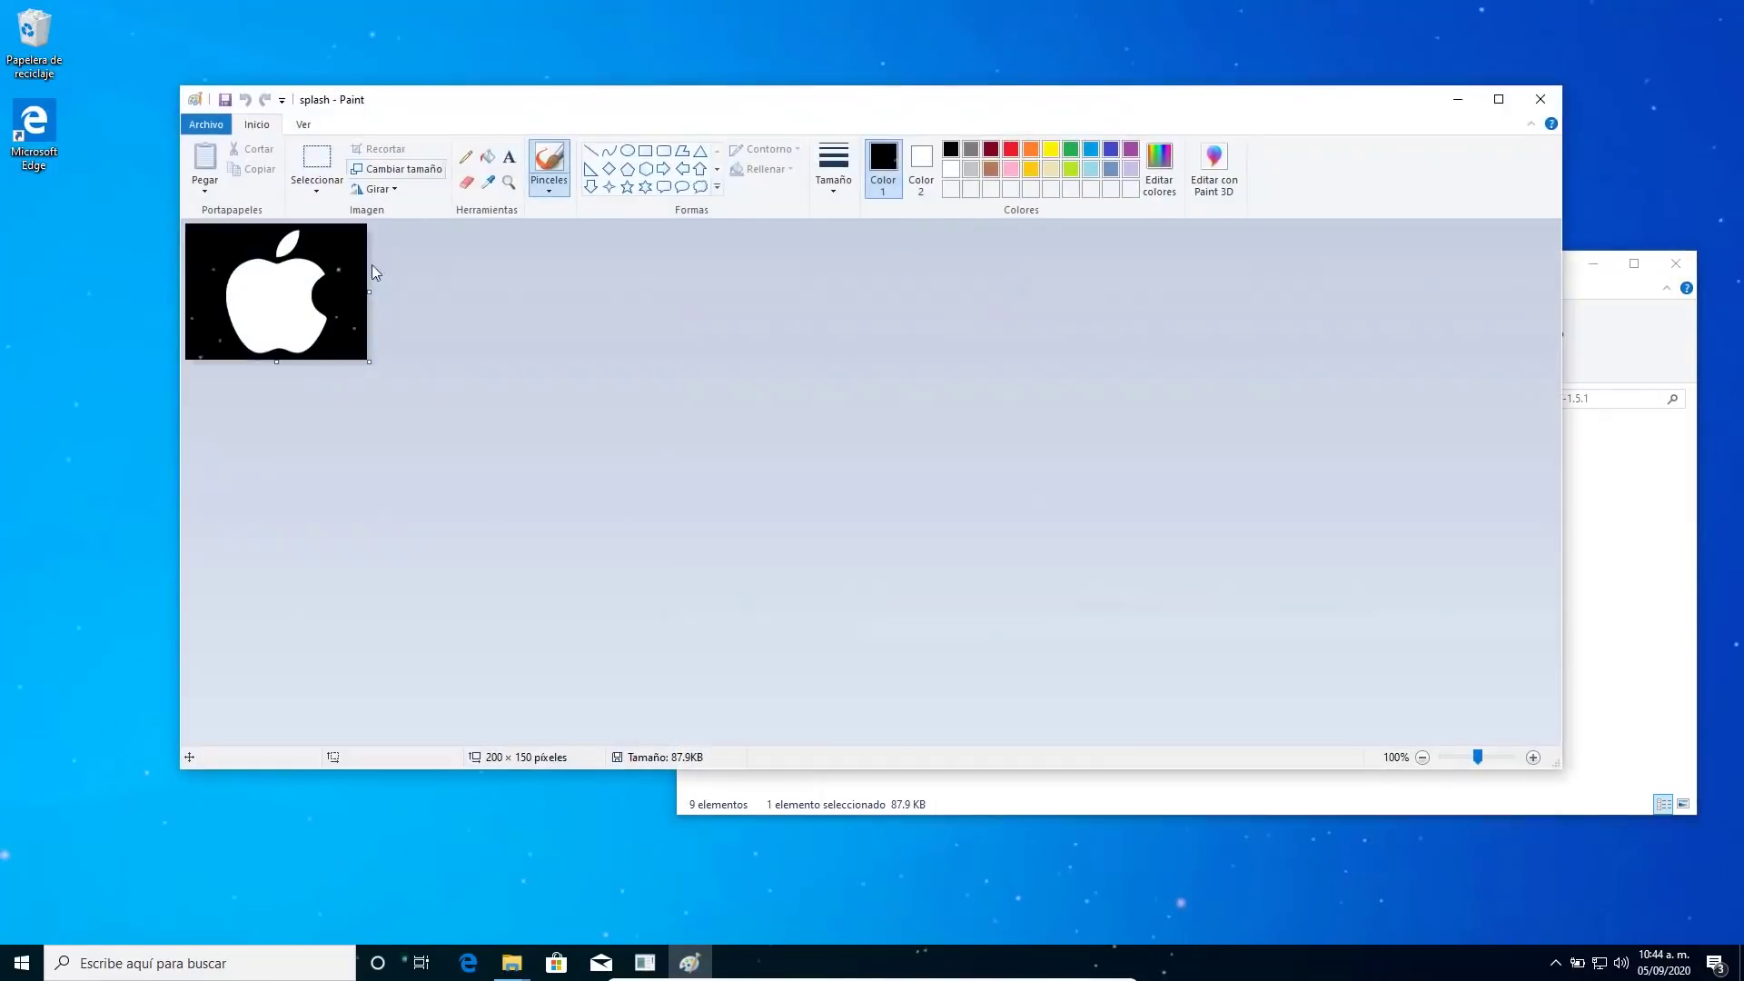
click(1533, 109)
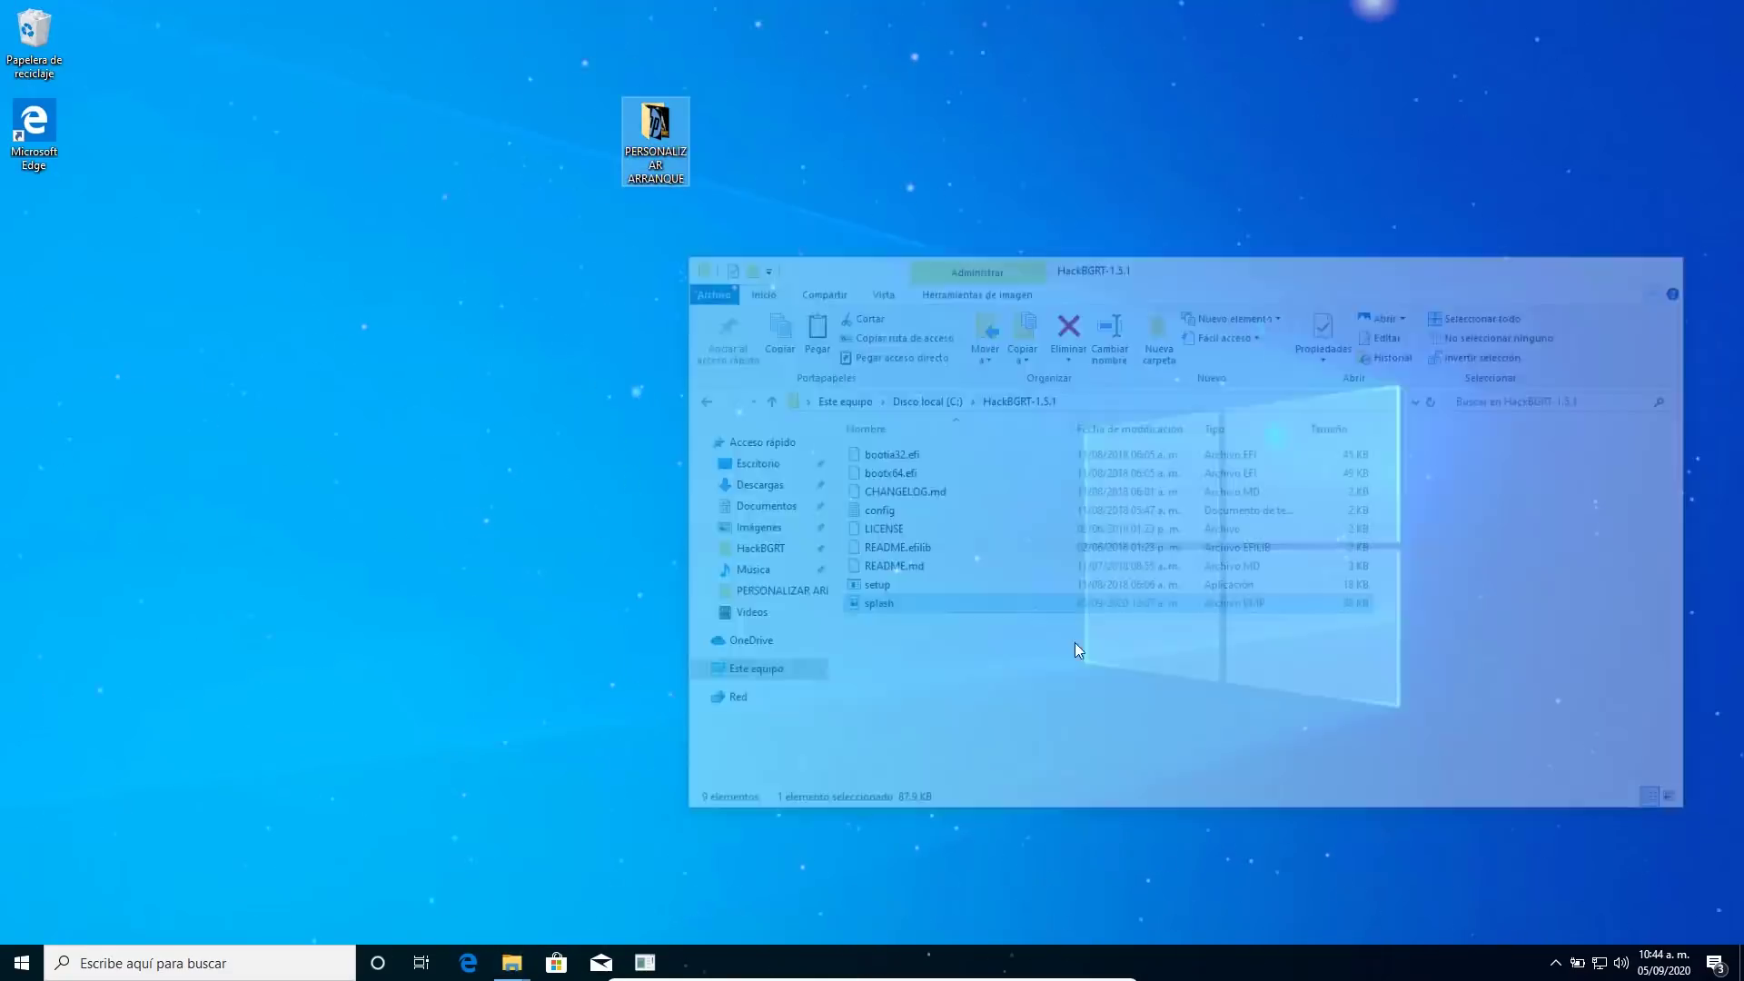
Quit the HackBGRT setup and close the open File Explorer windows, including PERSONALIZAR ARRANQUE
key(super+d)
click(647, 961)
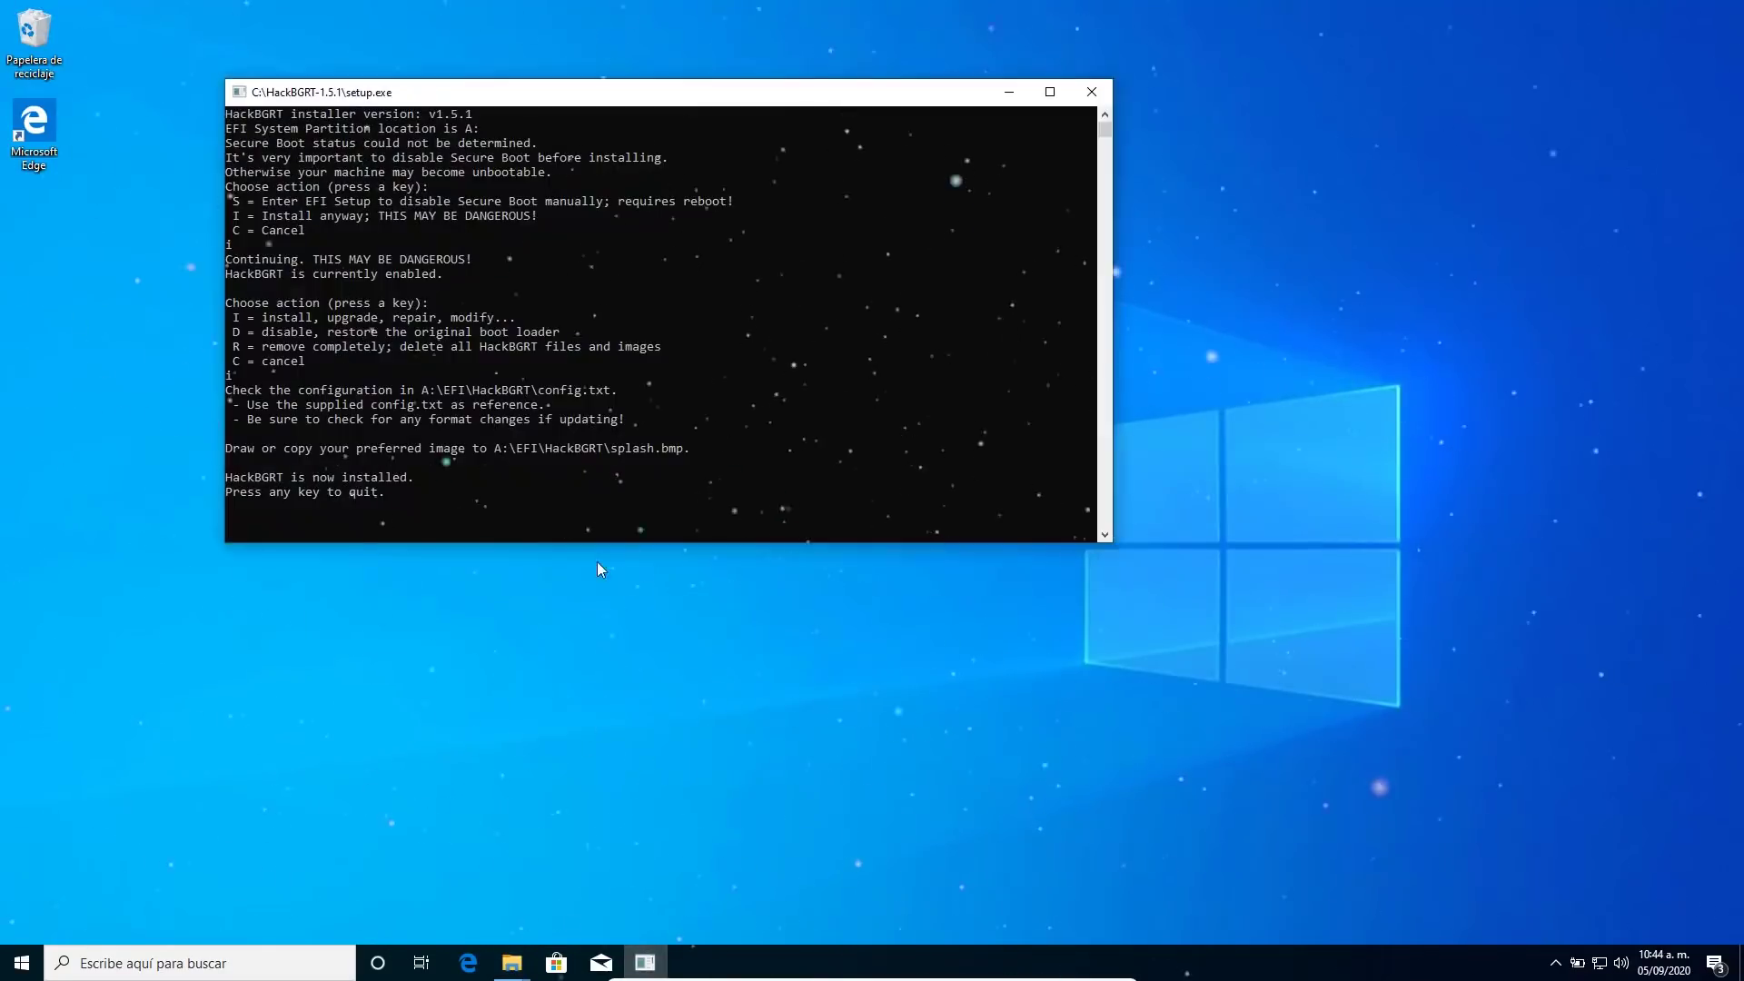
key(Return)
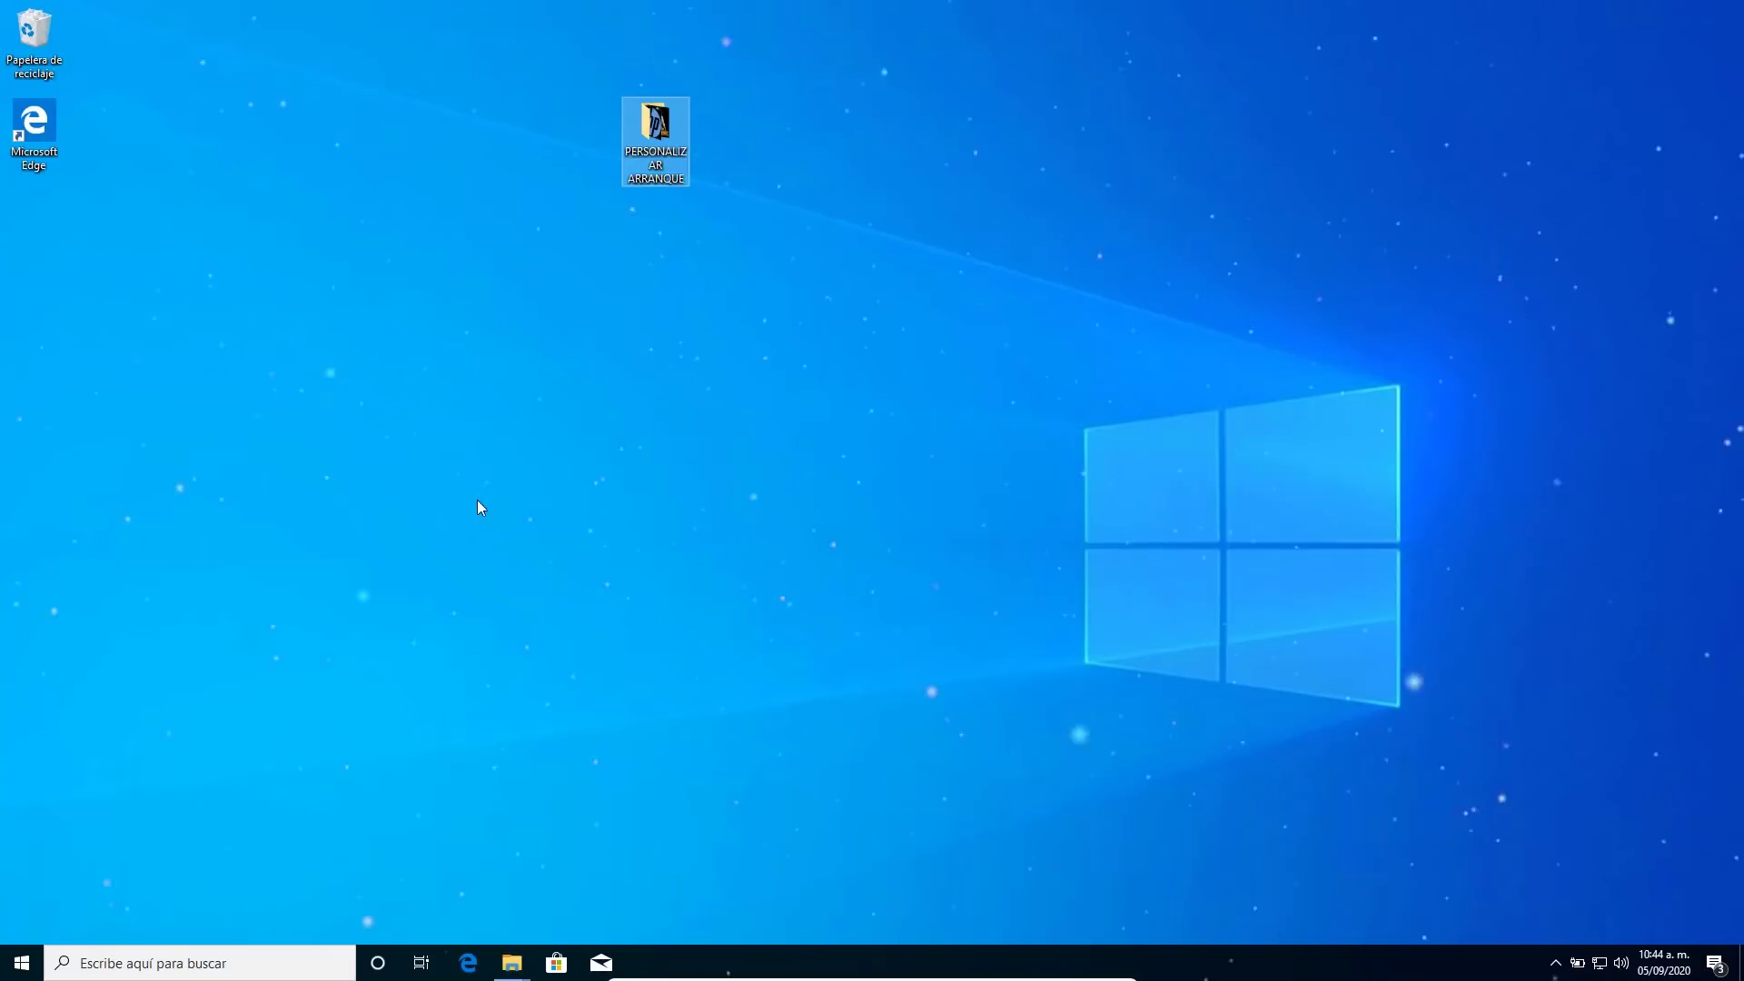
click(505, 955)
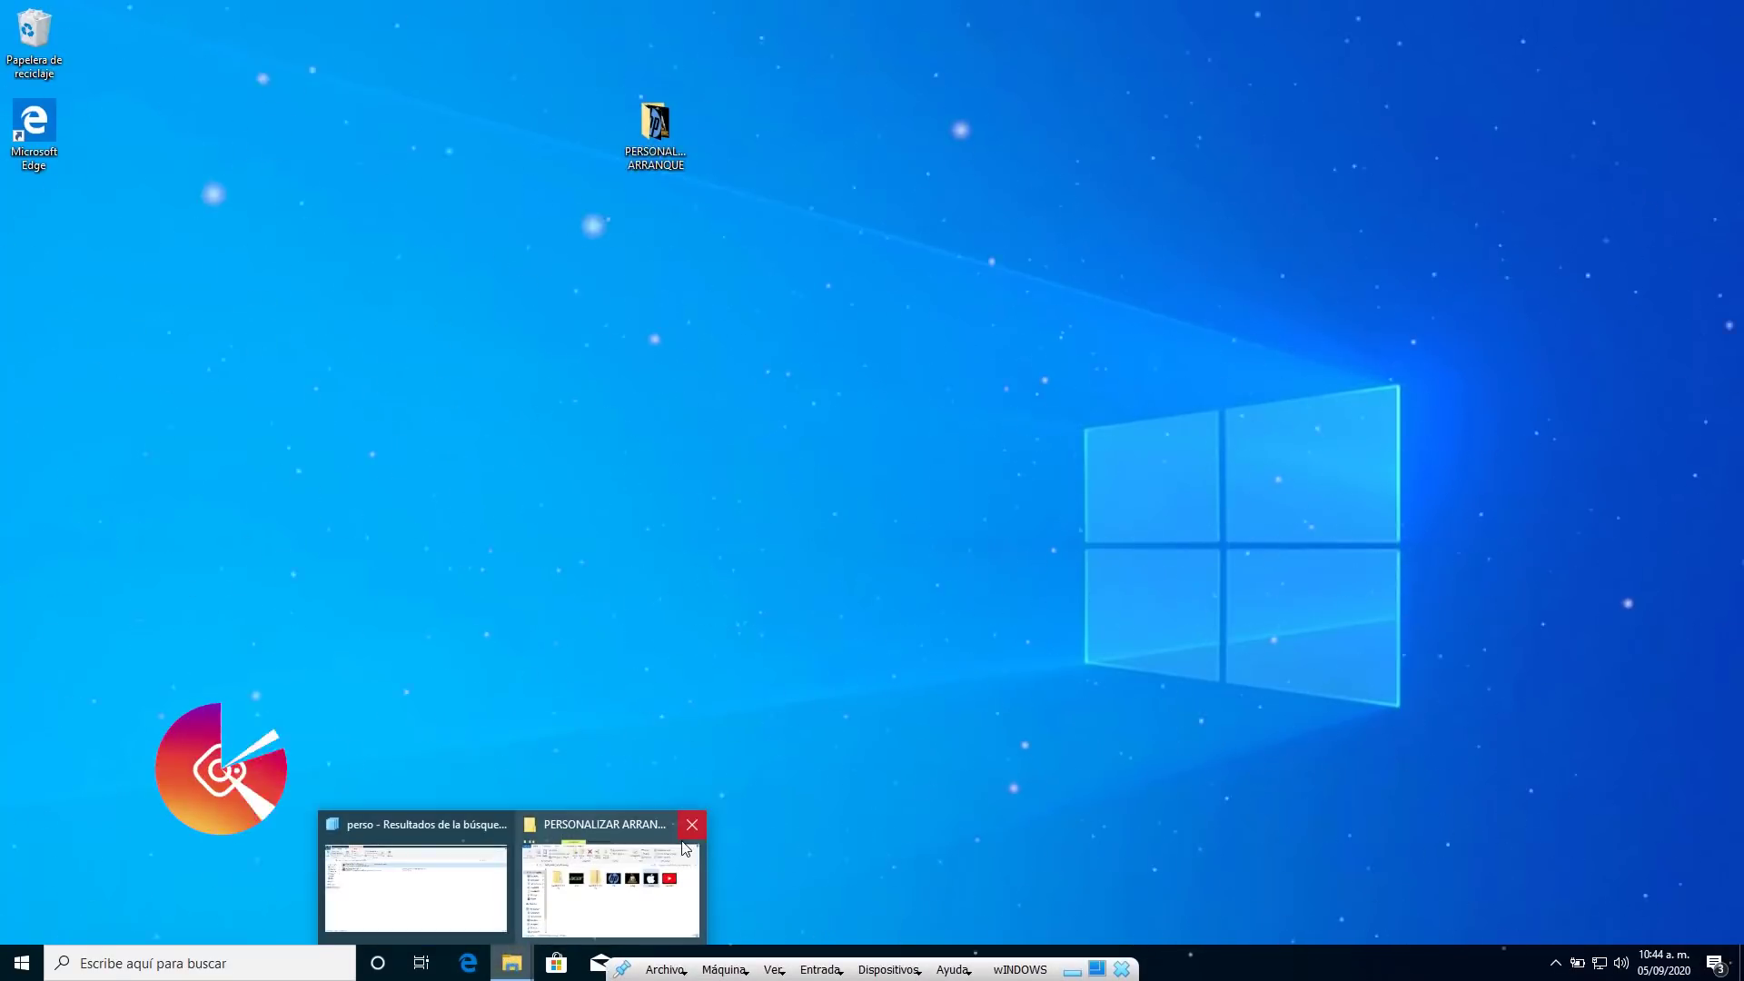
click(689, 828)
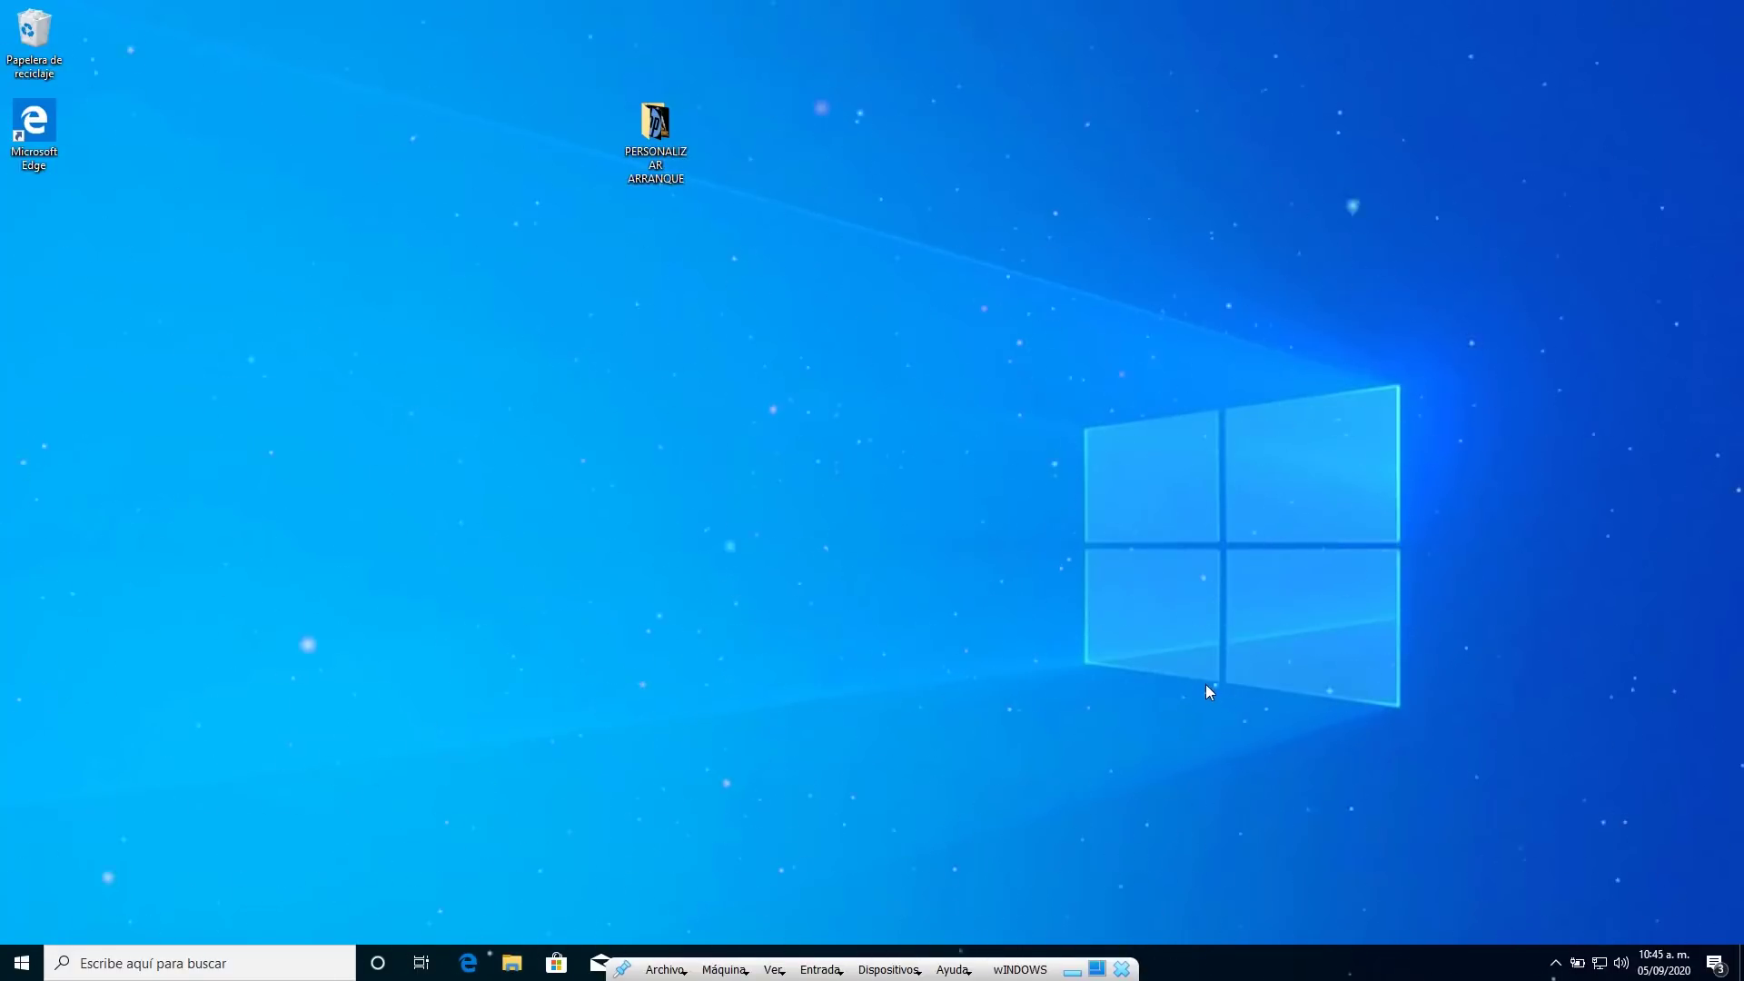
Restart Windows to load the custom boot logo
click(22, 963)
click(22, 923)
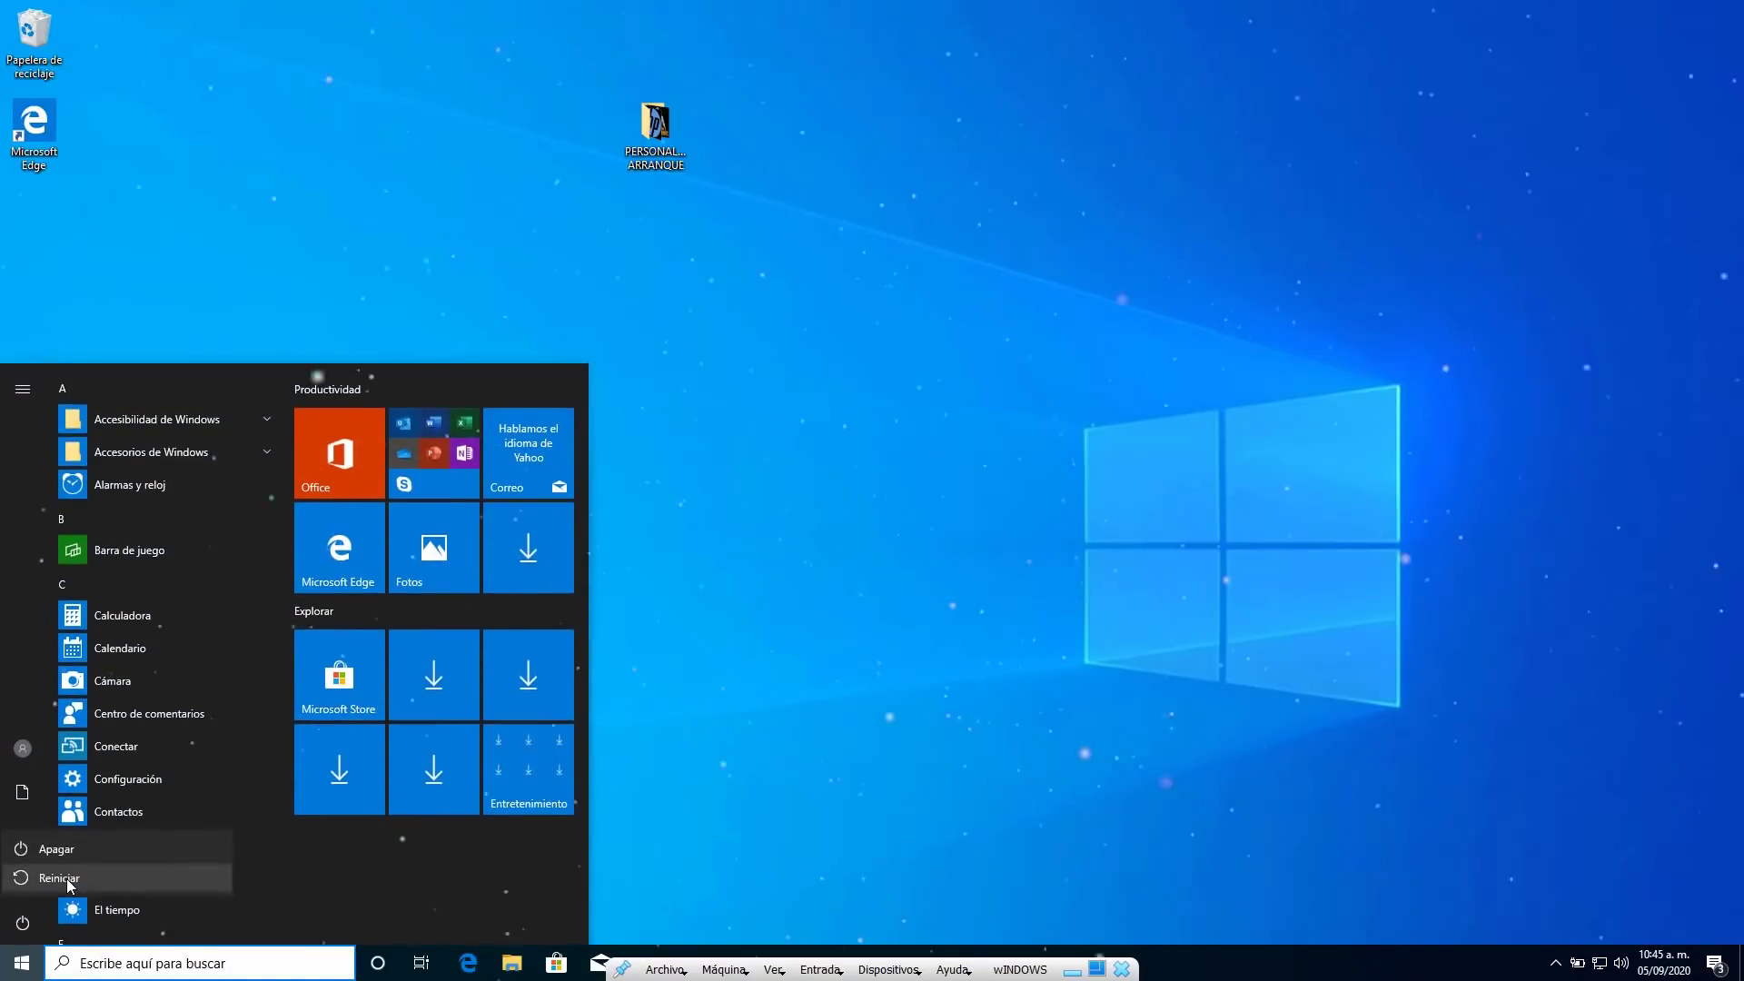
click(59, 878)
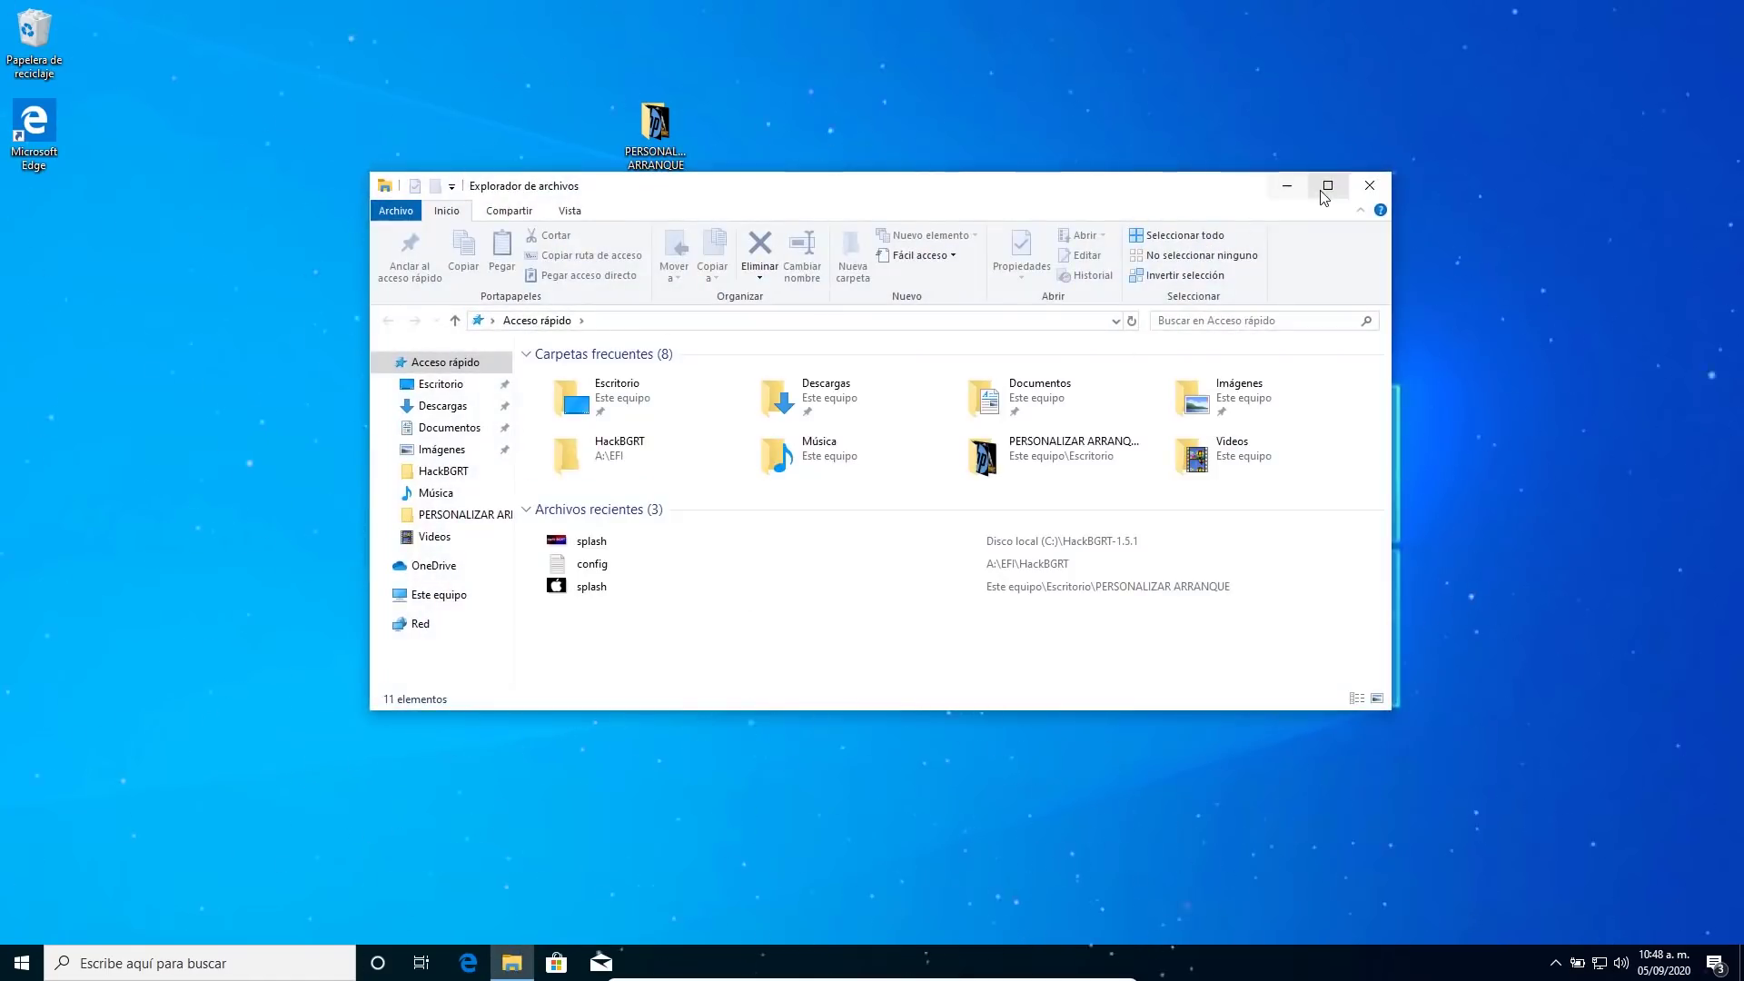
Run setup from the HackBGRT-1.5.1 folder on drive C: in a maximized File Explorer window and allow it to make changes
click(1325, 193)
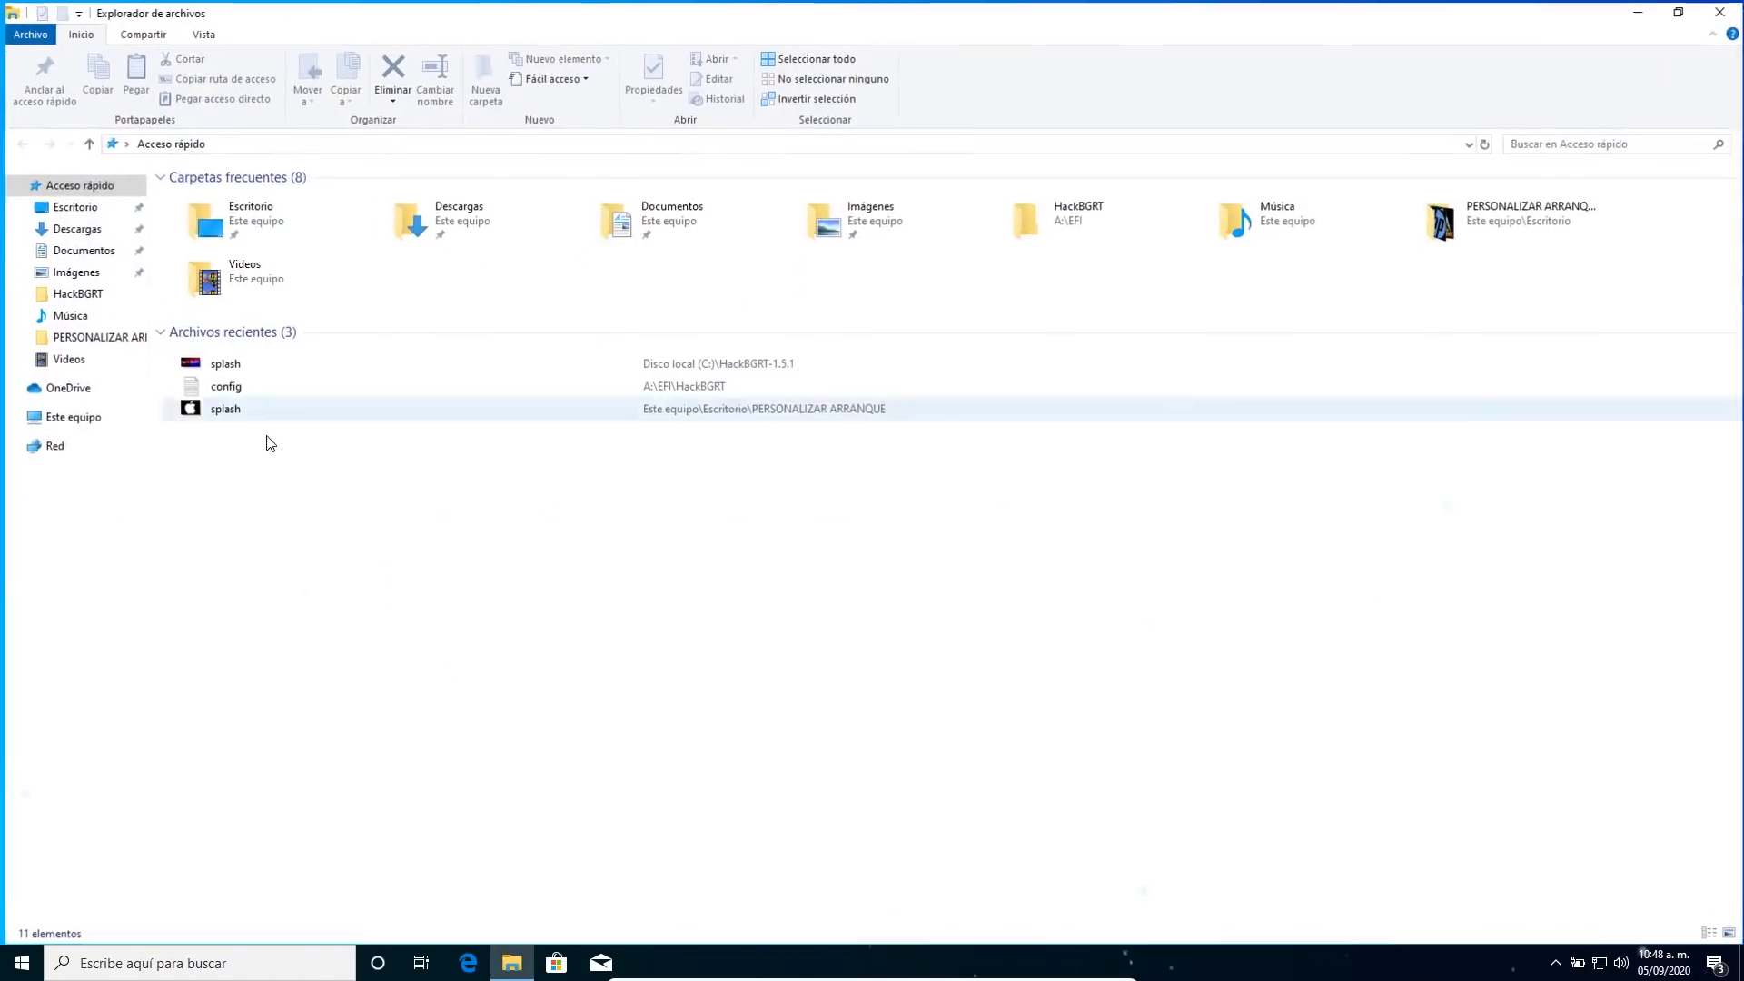
click(114, 418)
double_click(190, 343)
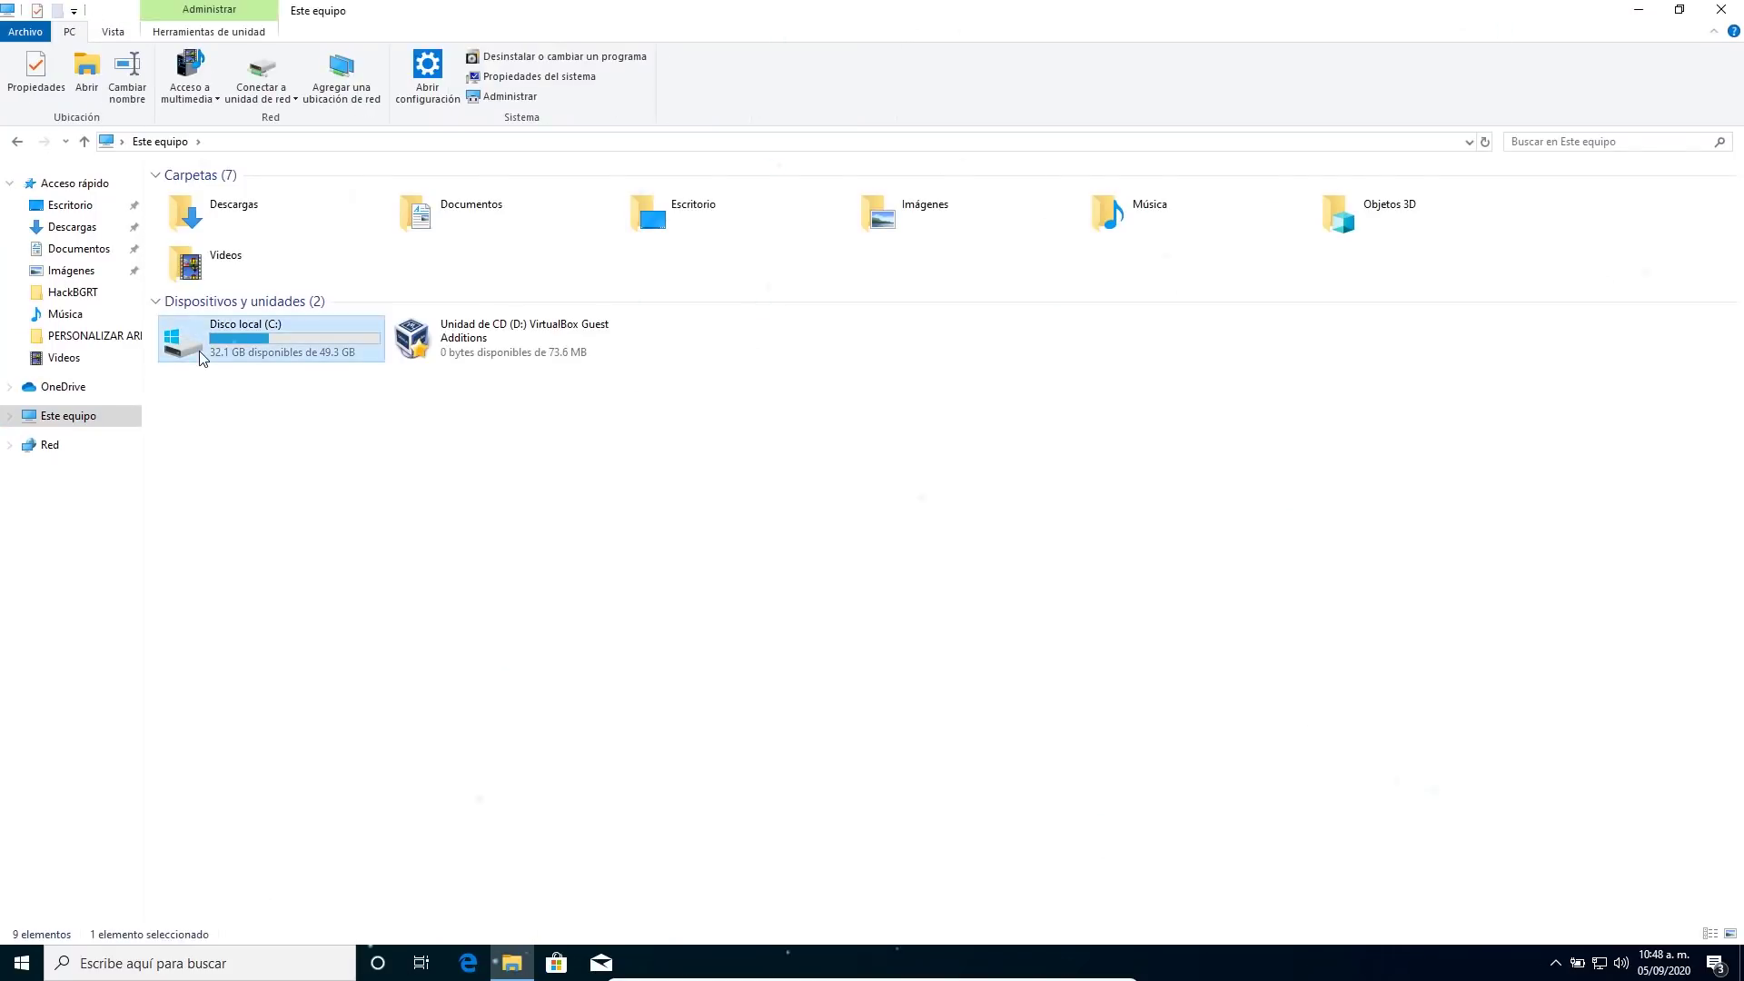
double_click(222, 235)
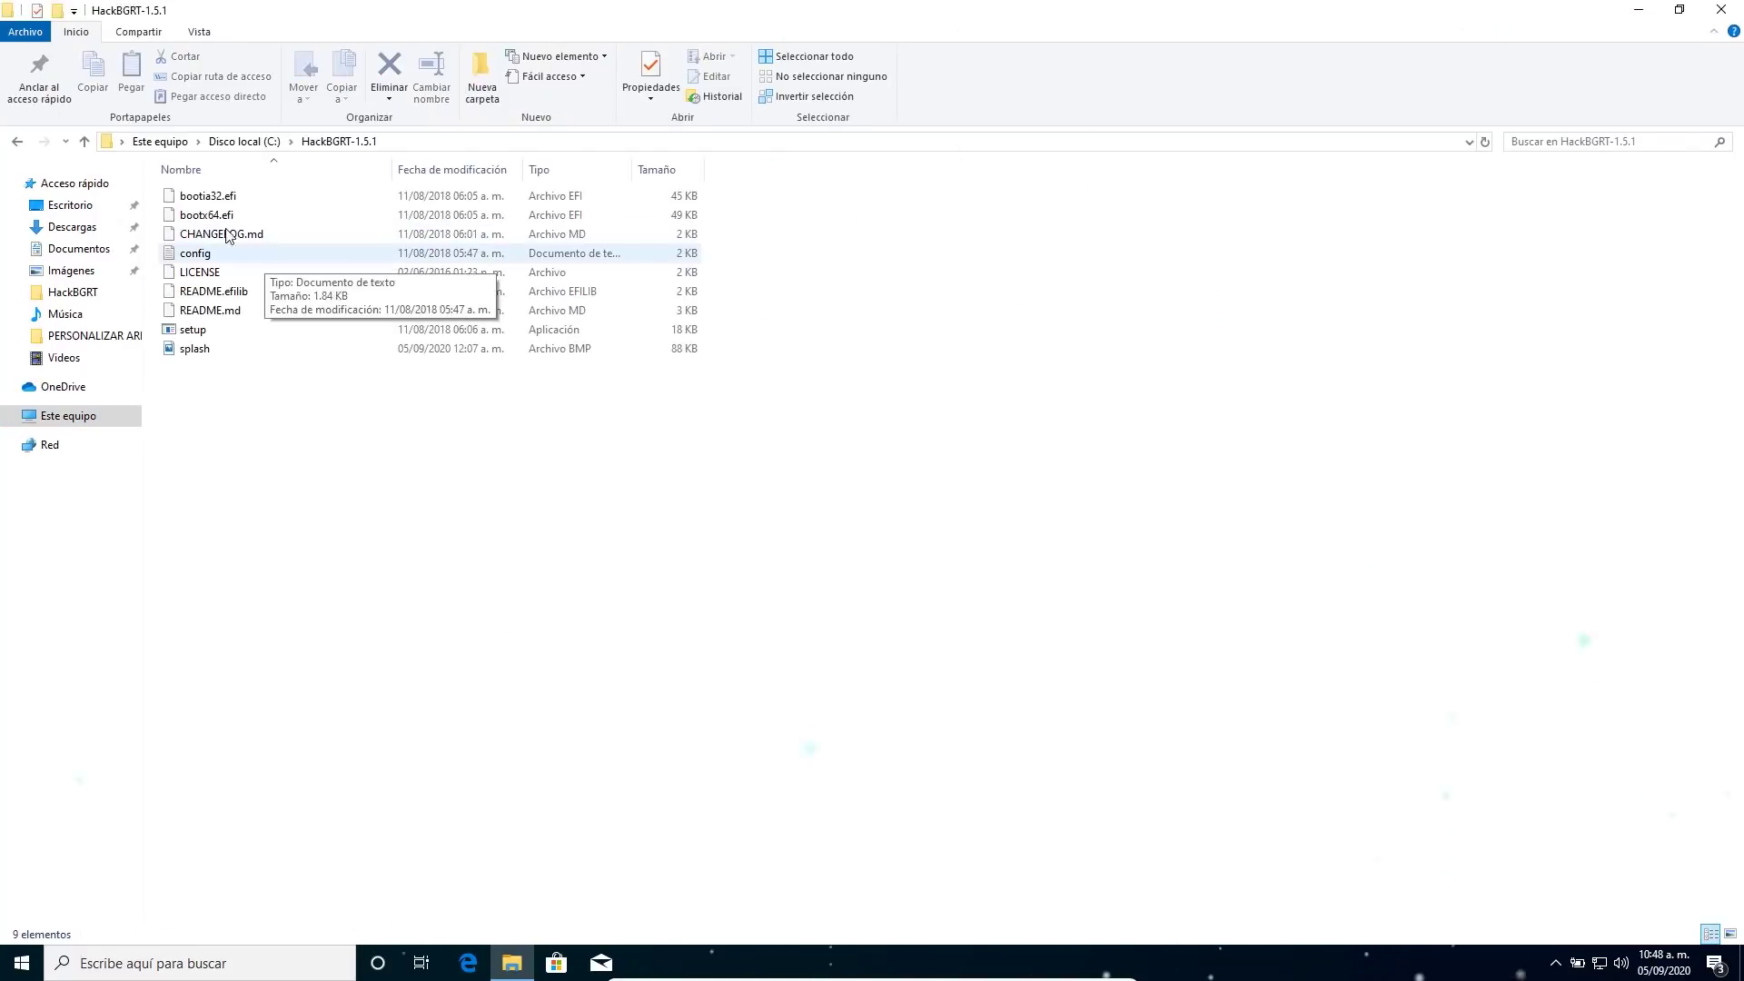
double_click(194, 329)
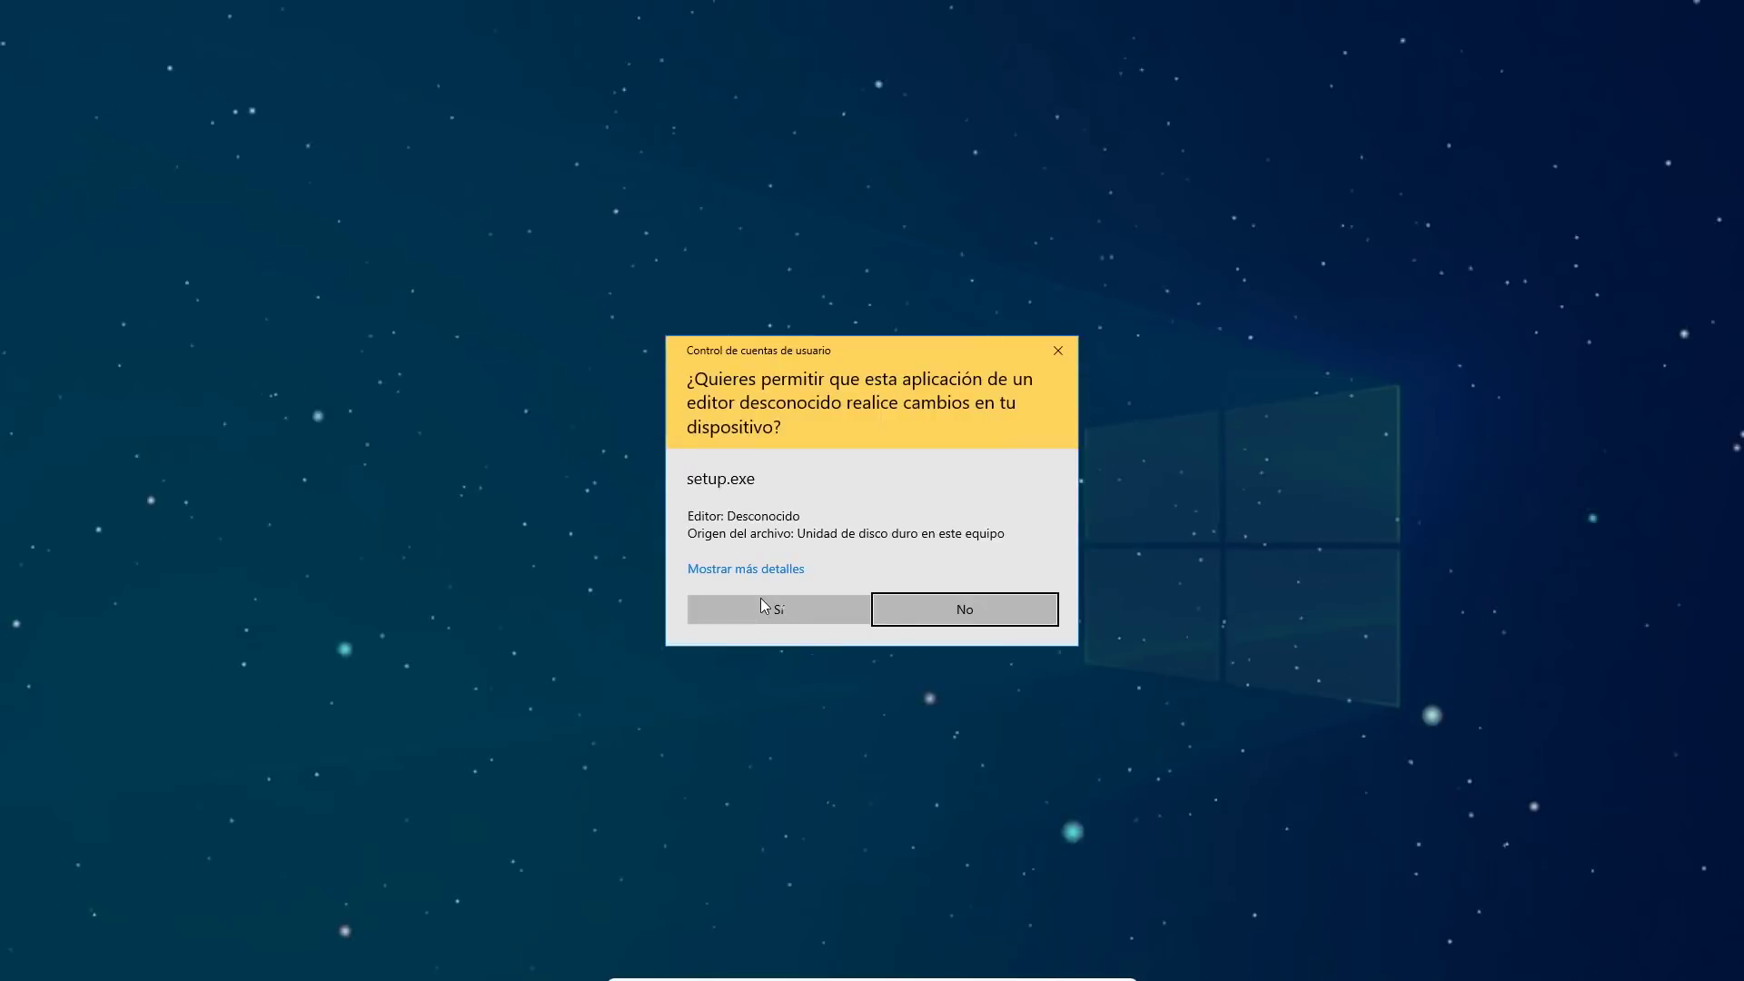
click(761, 607)
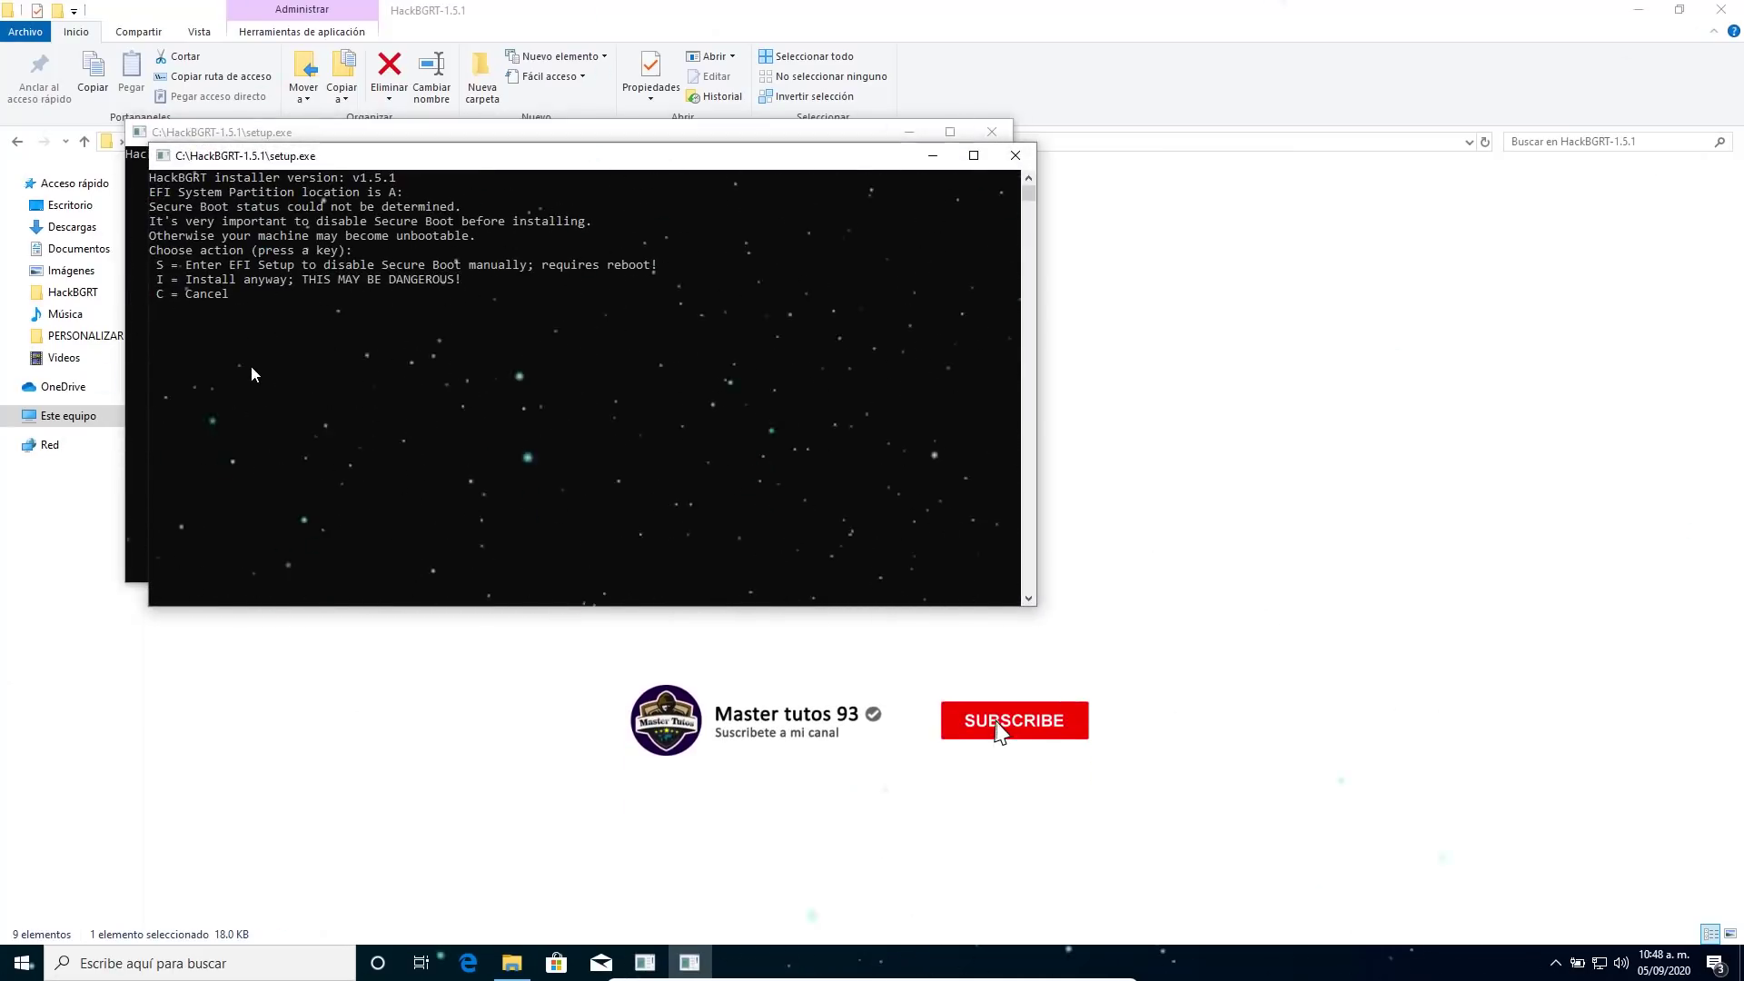
Continue past the Secure Boot warning, remove HackBGRT completely with all its files and images, then quit setup and close the folder window
key(i)
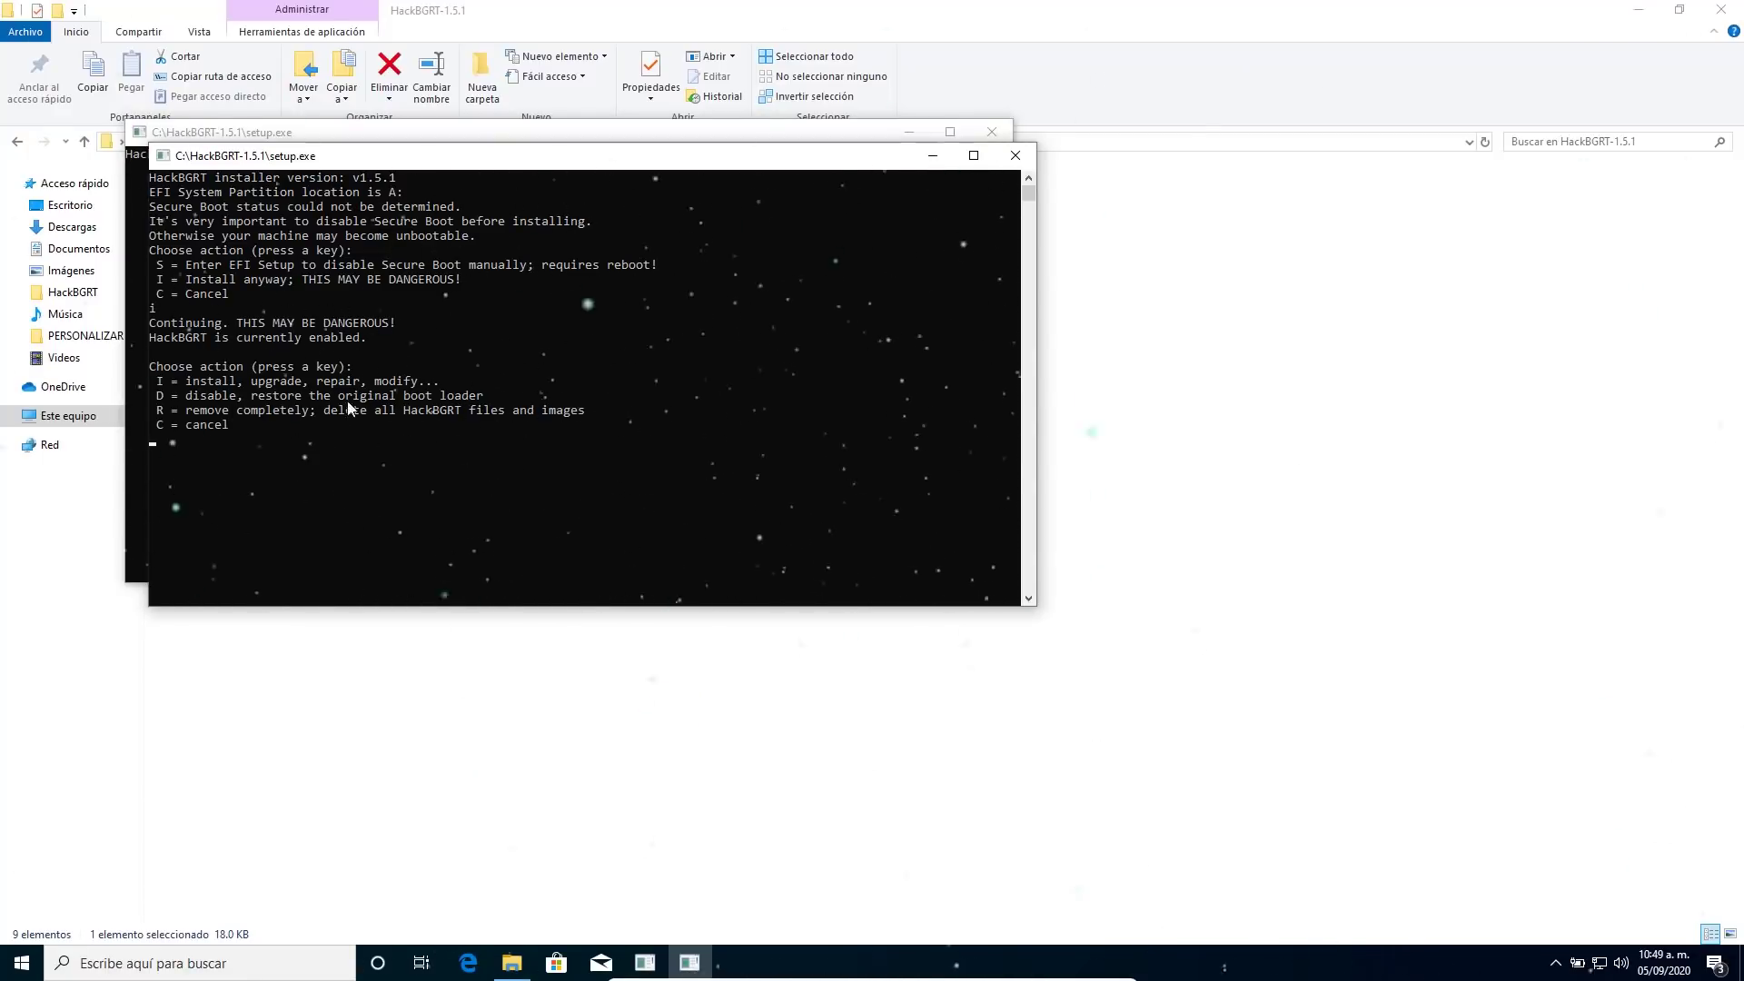
key(r)
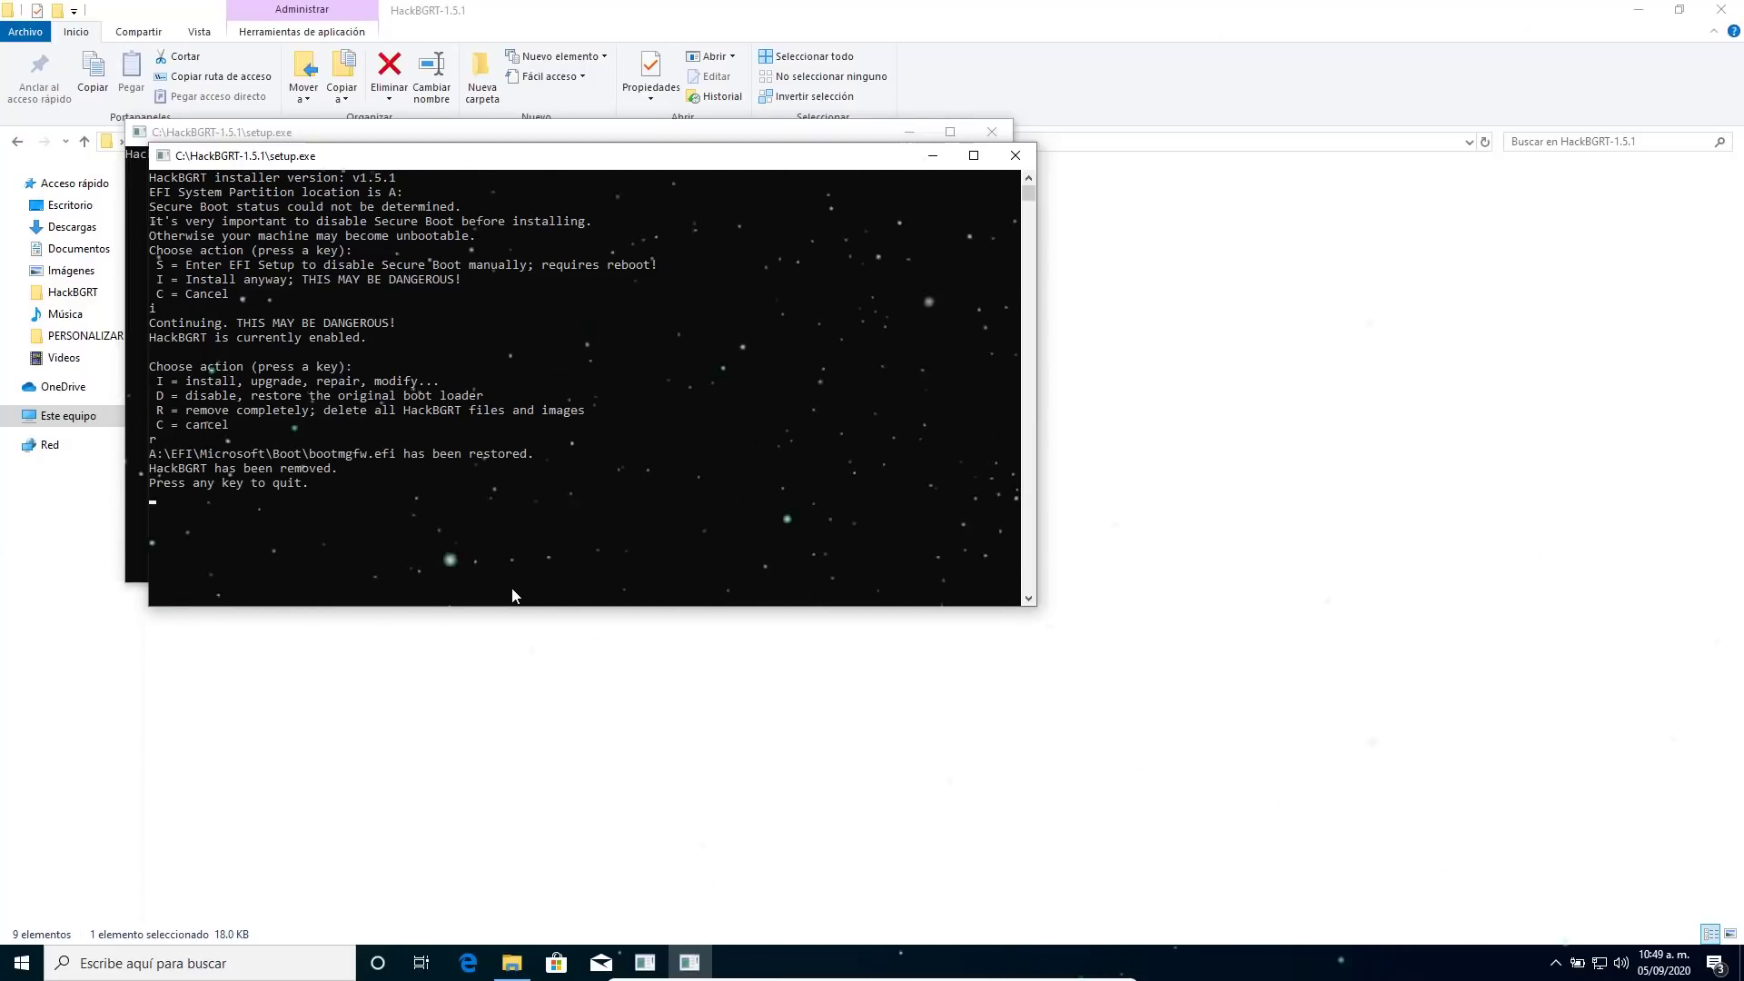
key(Return)
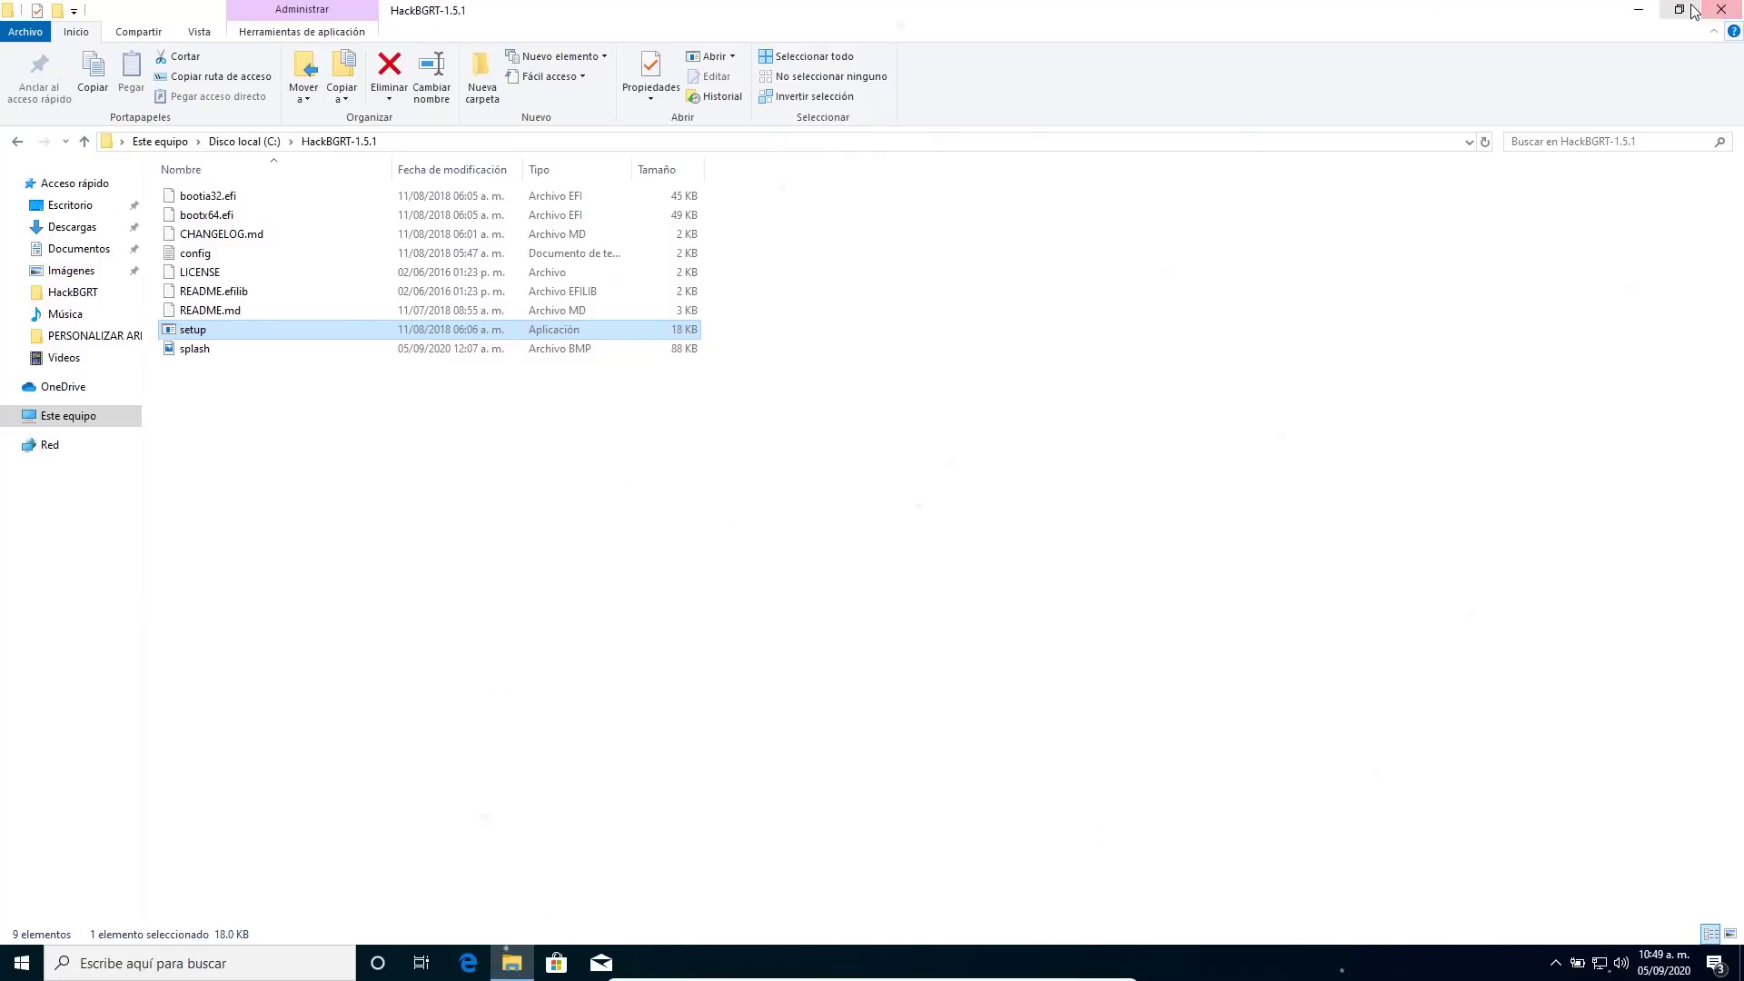
click(1728, 14)
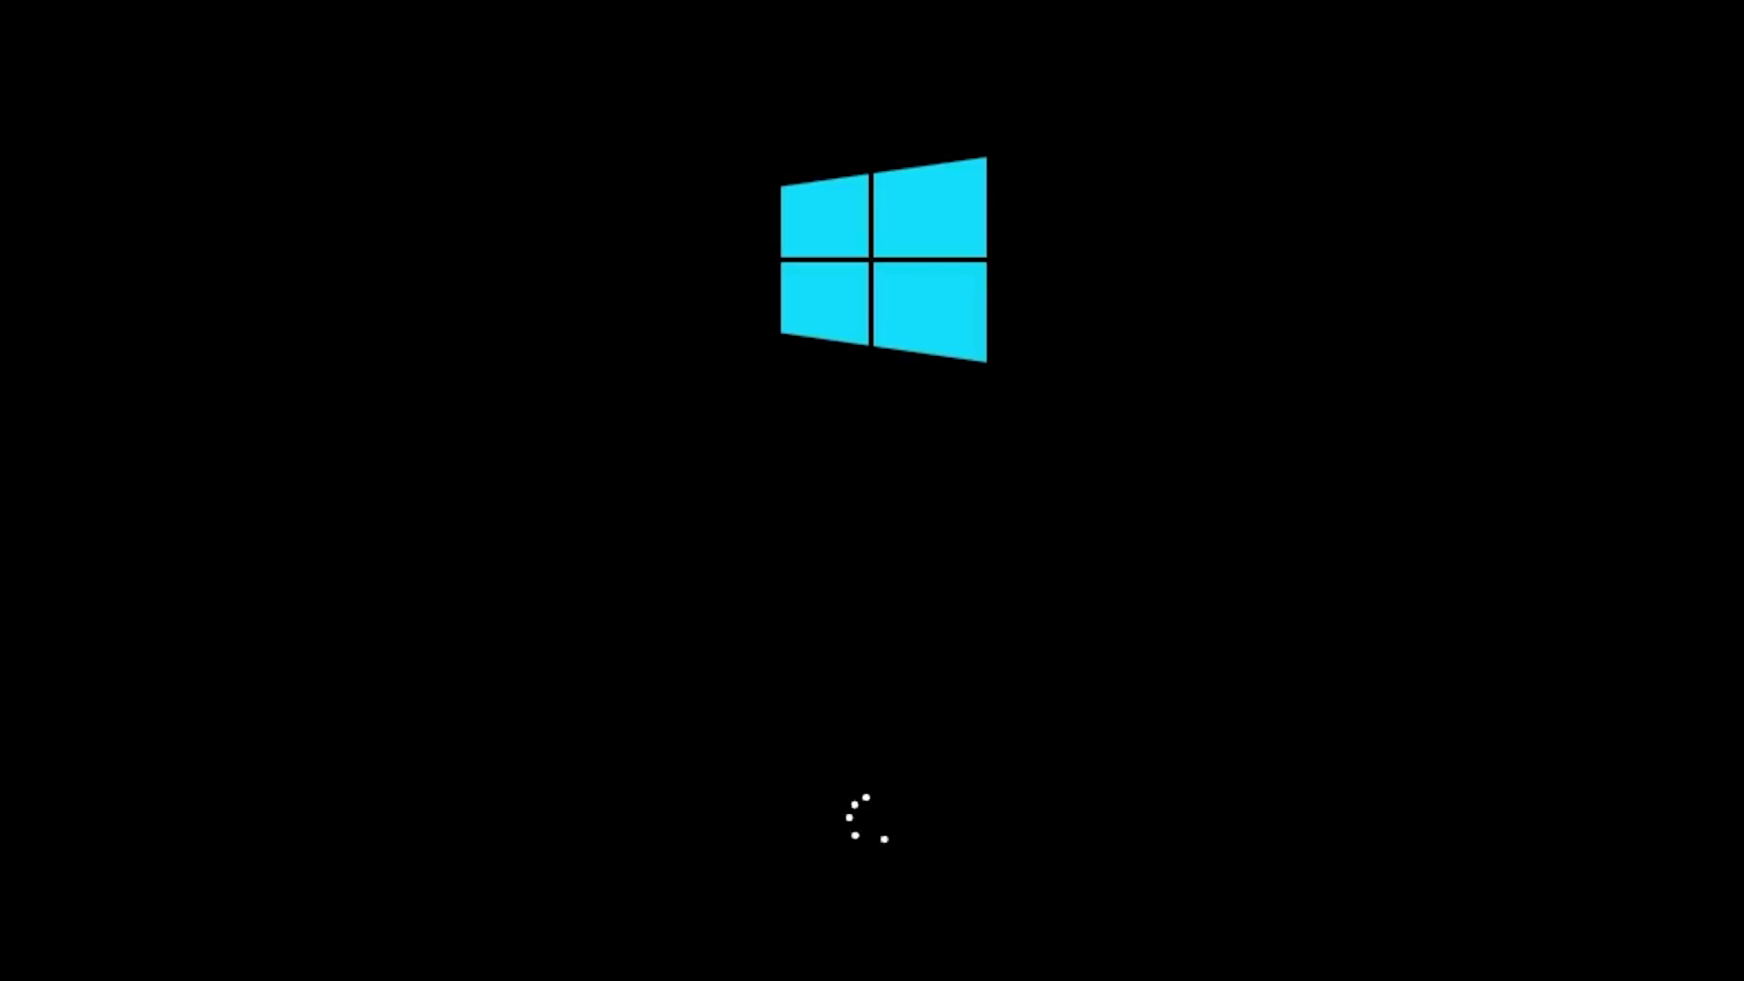